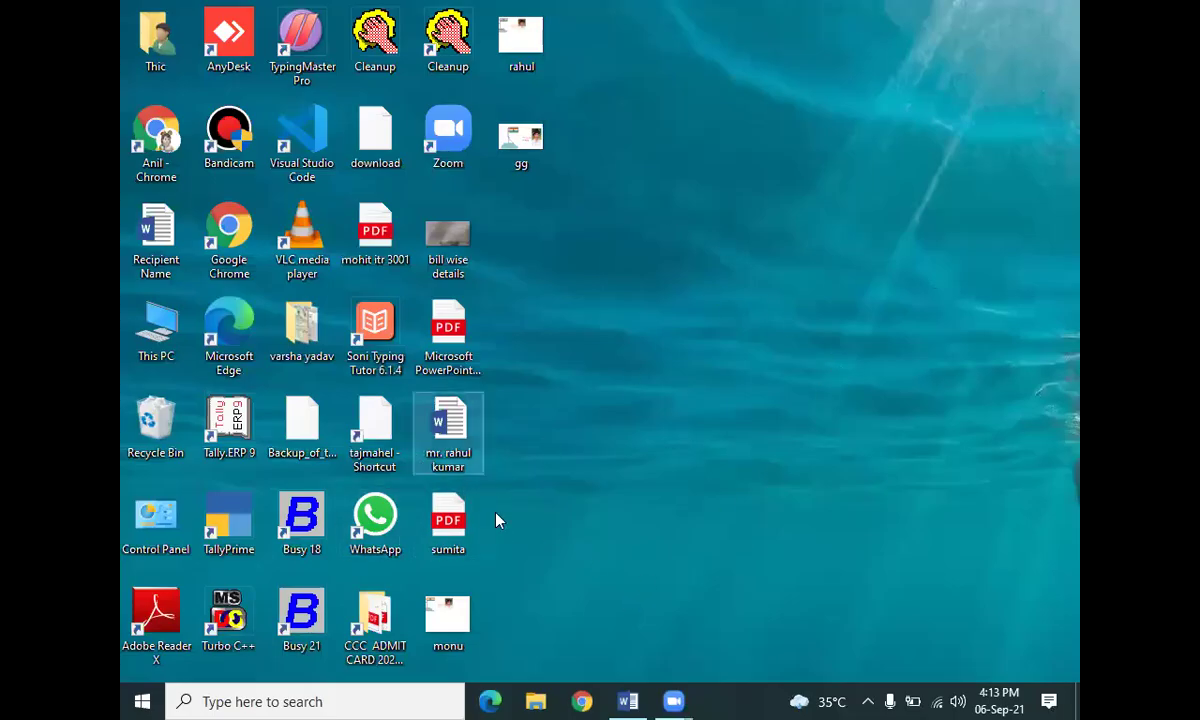
# Launch Word through the Run box's winword command and create a new blank document
pyautogui.click(392, 420)
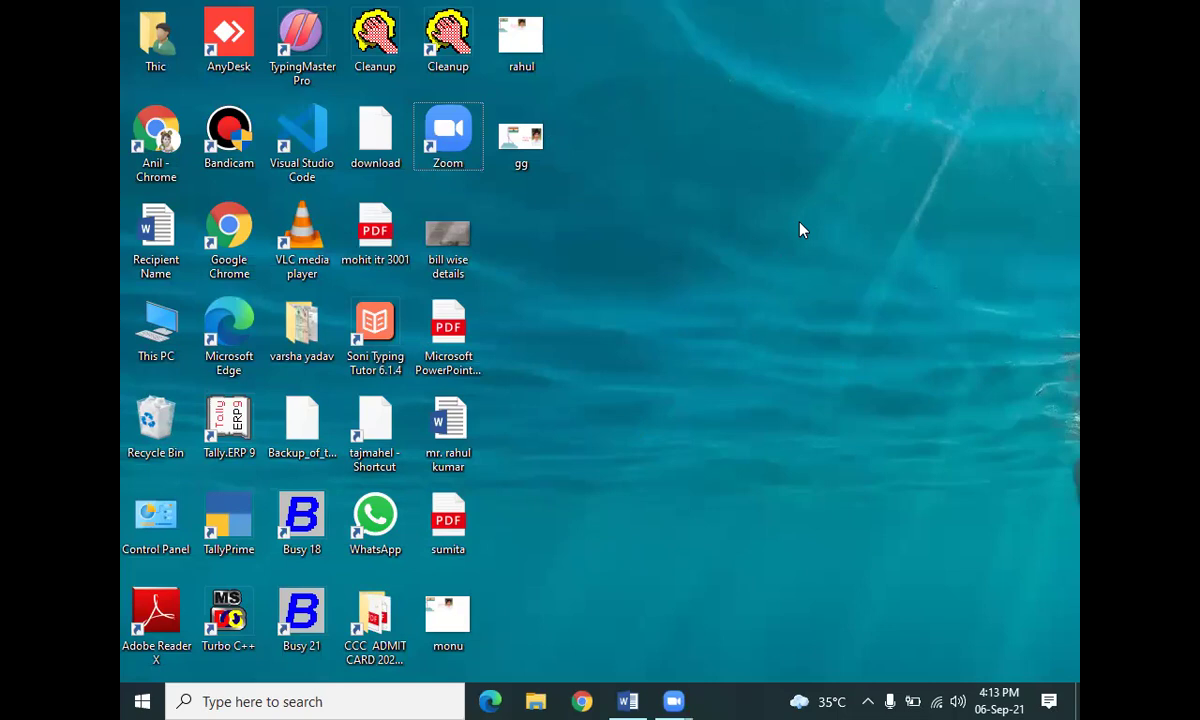
pyautogui.press('super+r')
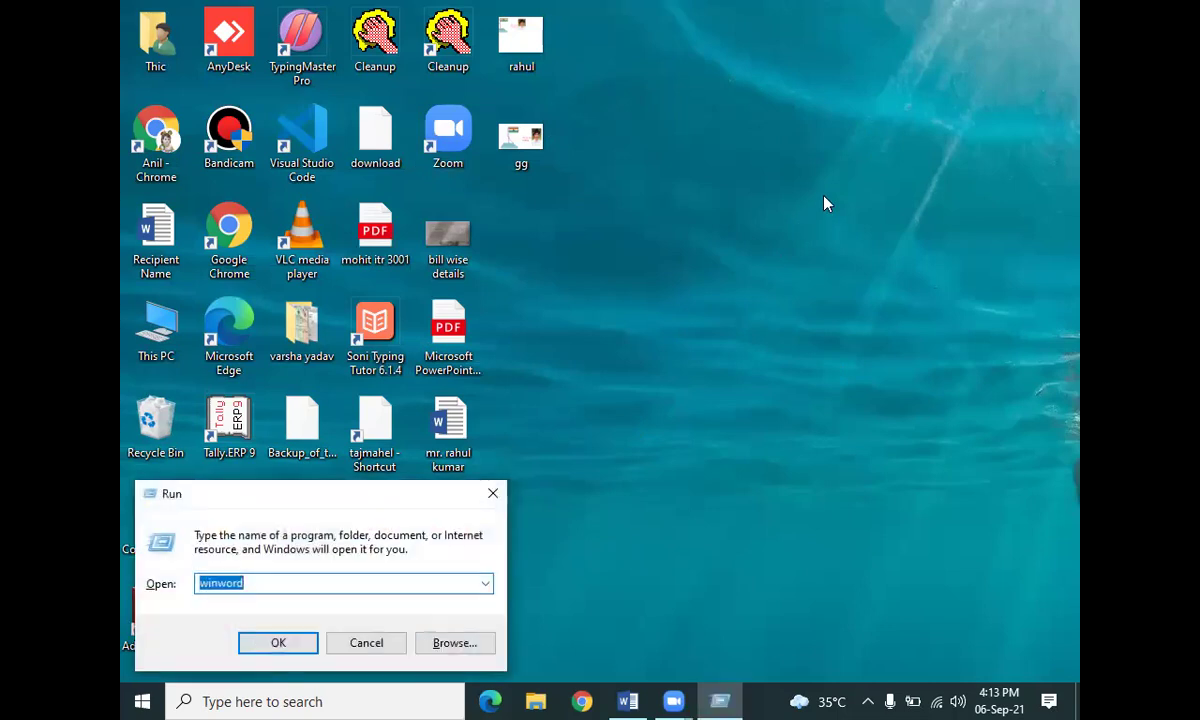
pyautogui.press('Return')
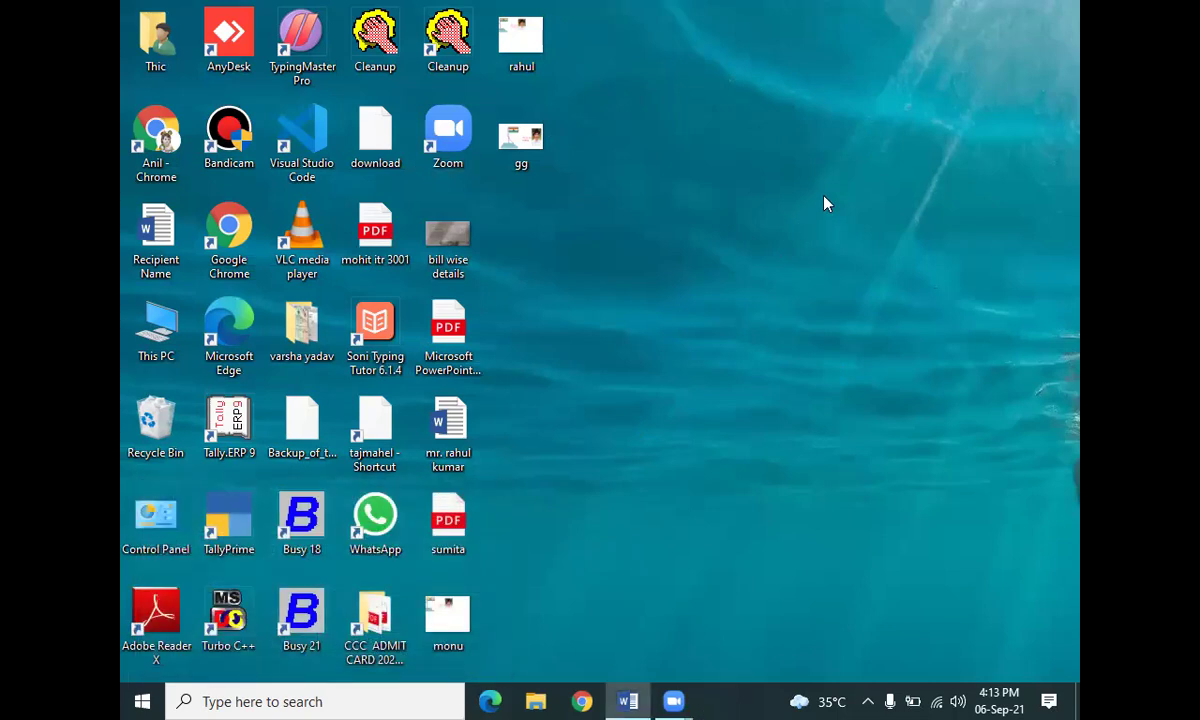
pyautogui.press('Return')
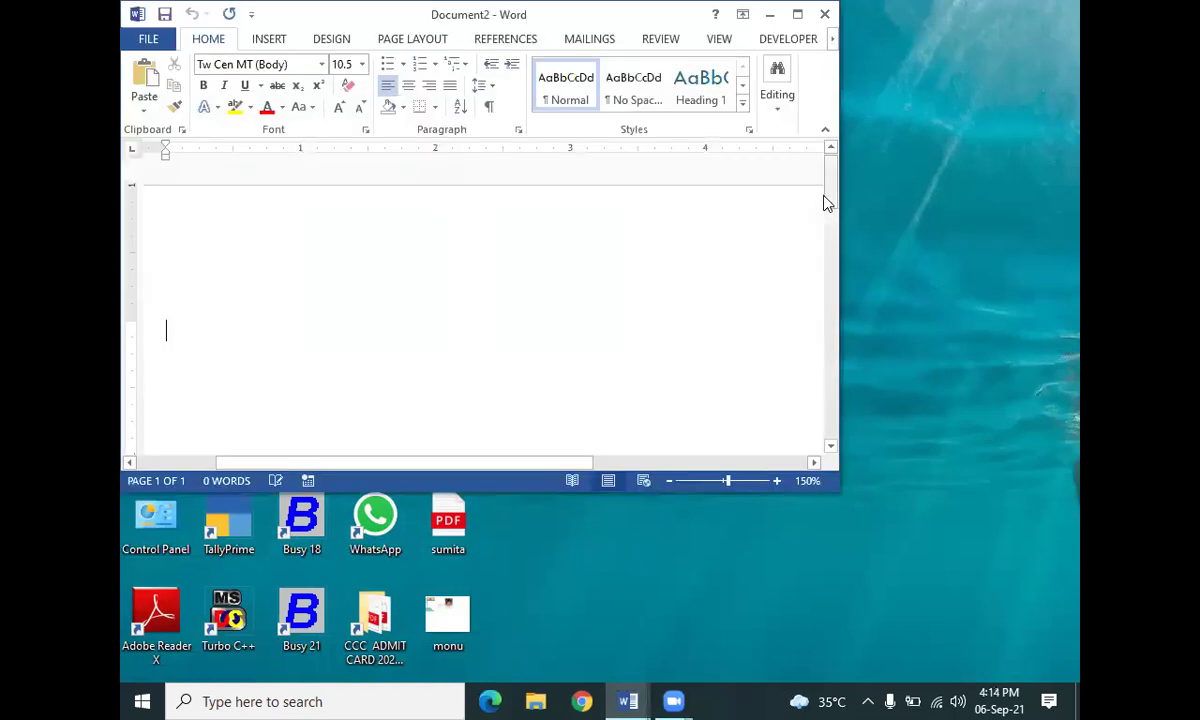
# Maximise Document2, look over the Insert > Links options, then show the recent documents list
pyautogui.press('super+Up')
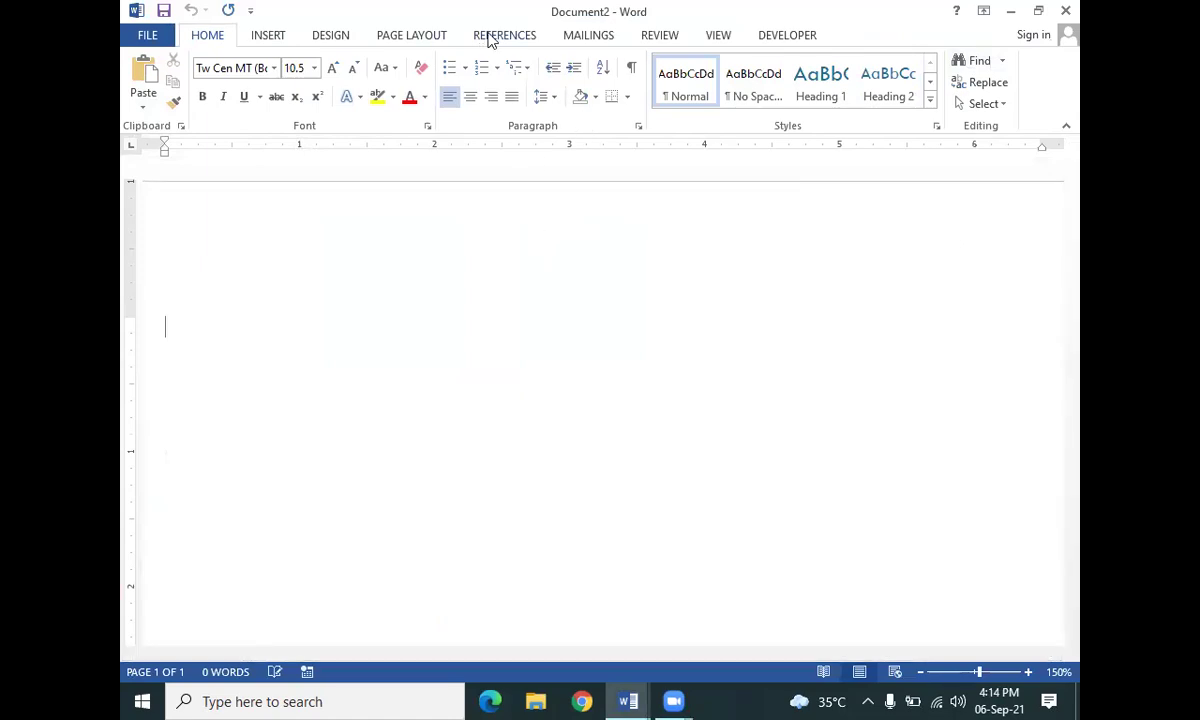
pyautogui.click(270, 36)
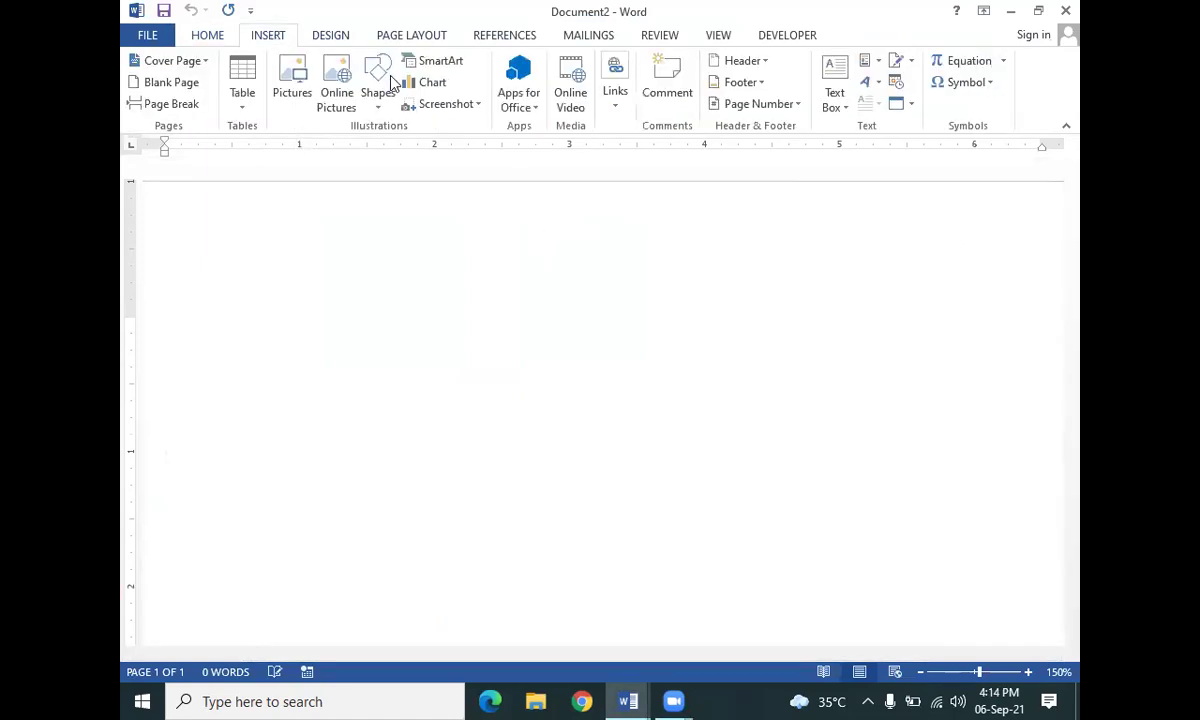
pyautogui.click(616, 105)
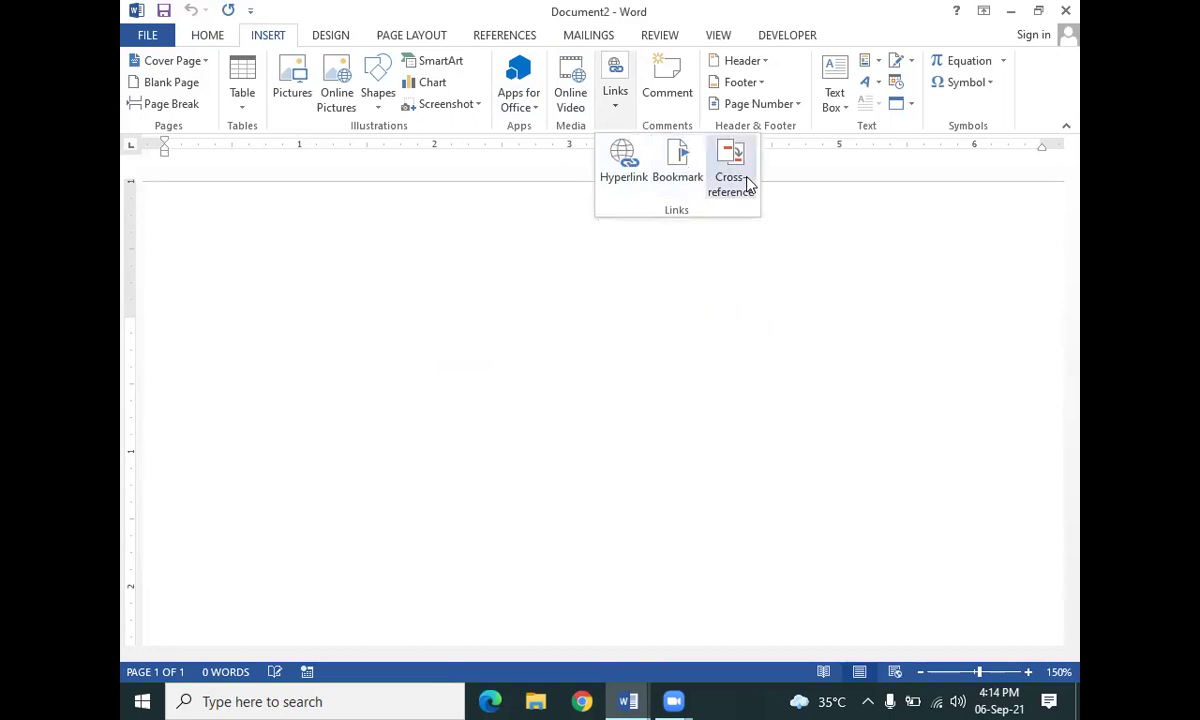
pyautogui.click(430, 226)
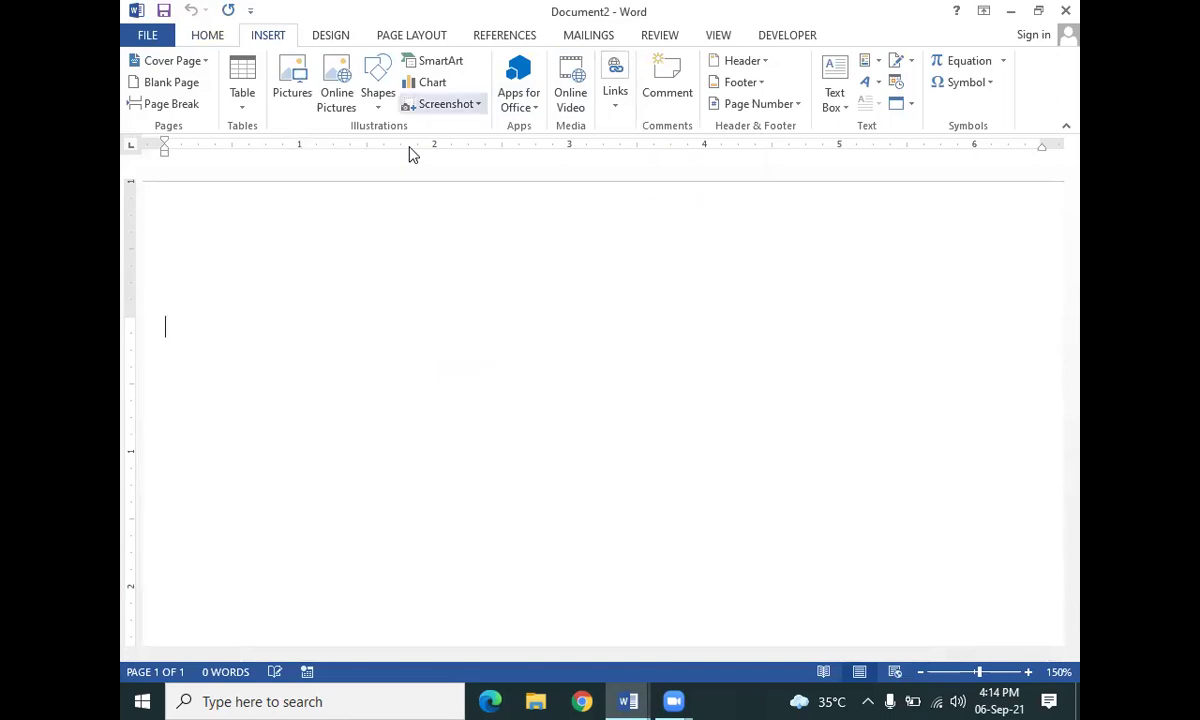
pyautogui.click(613, 100)
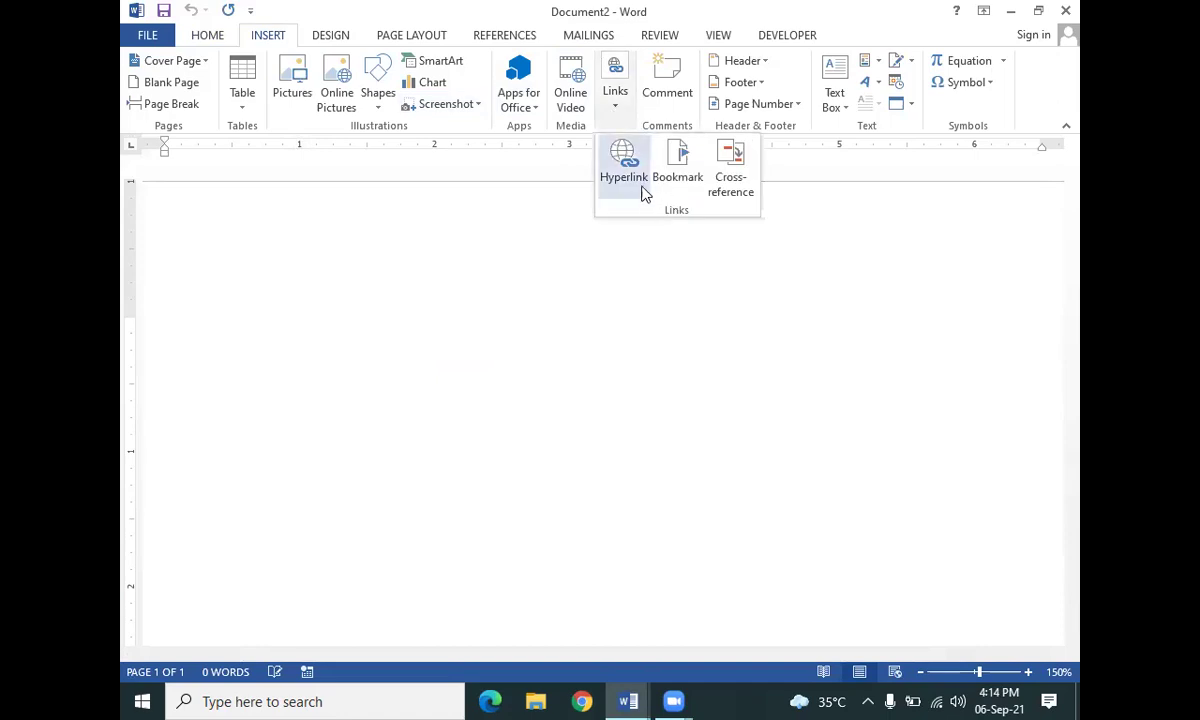
pyautogui.click(519, 244)
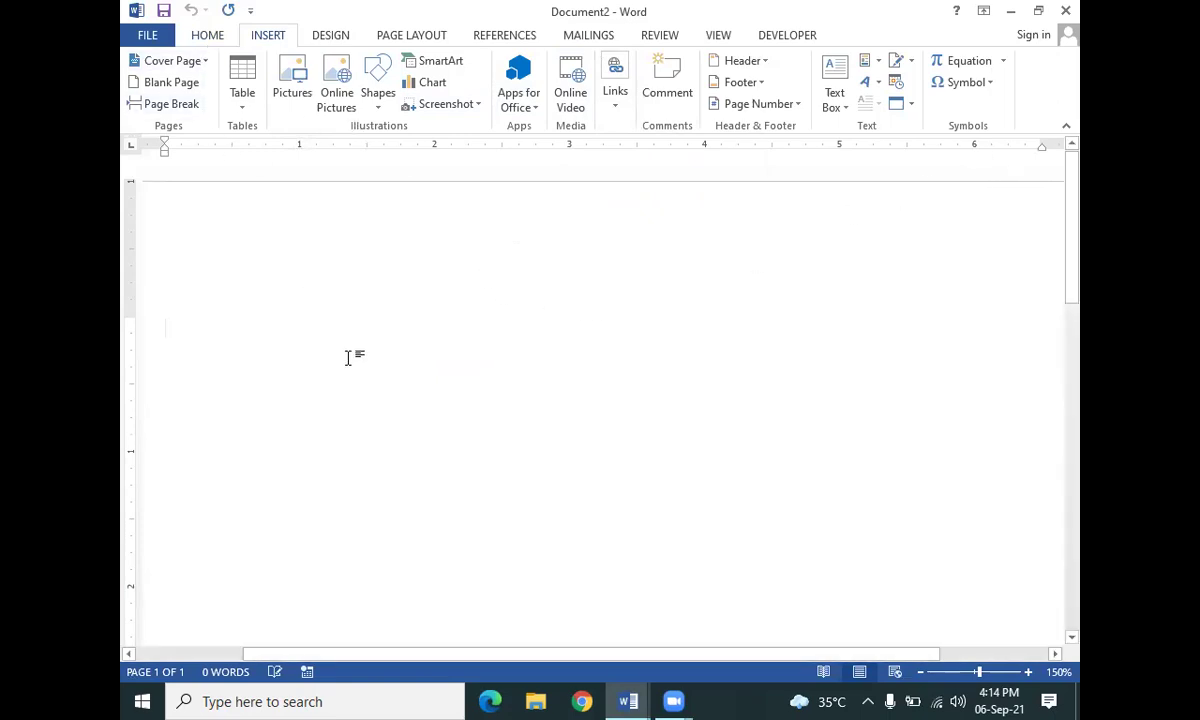
pyautogui.hotkey('ctrl', 'o')
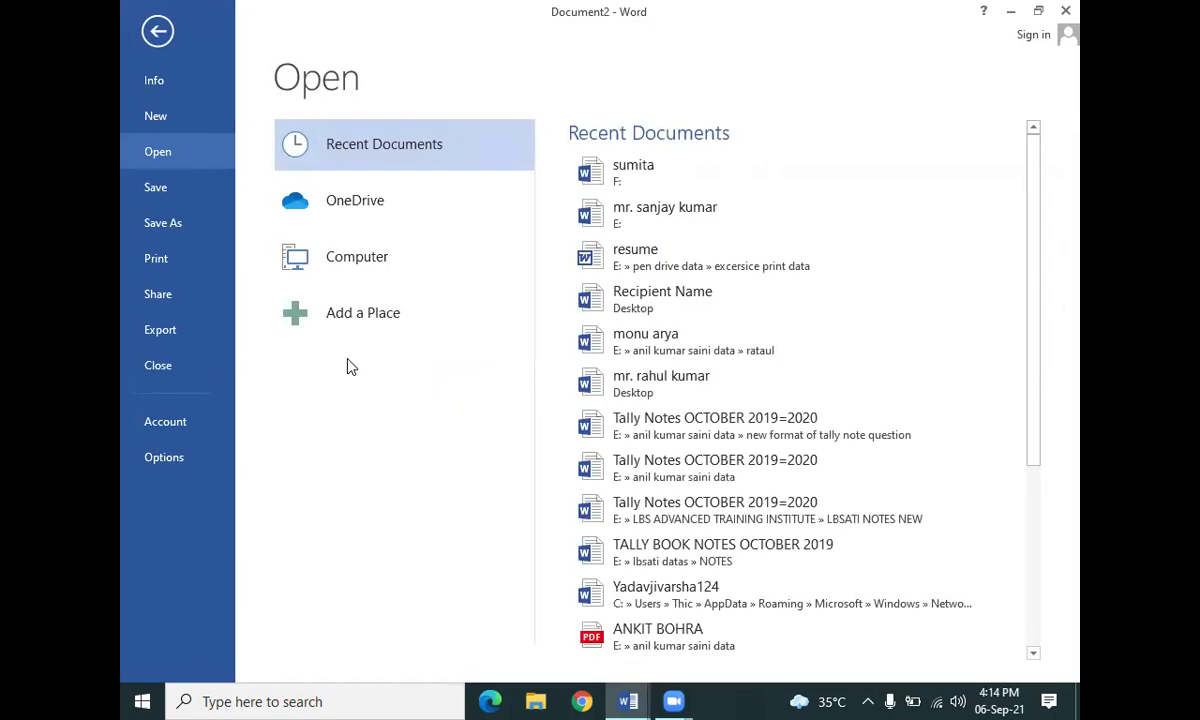
# Open the recent sample-paragraphs document and place the cursor below its last paragraph
pyautogui.click(668, 222)
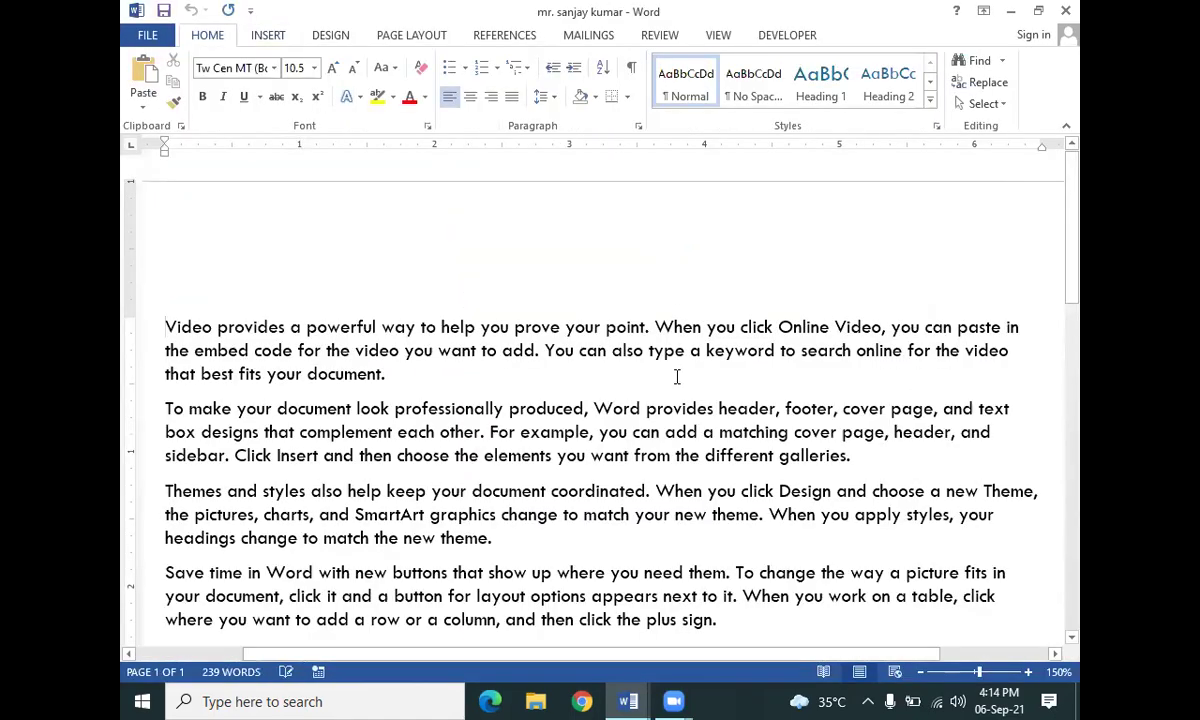
pyautogui.scroll(-3, 680, 337)
pyautogui.keyDown('ctrl'); pyautogui.scroll(-4, 680, 386); pyautogui.keyUp('ctrl')
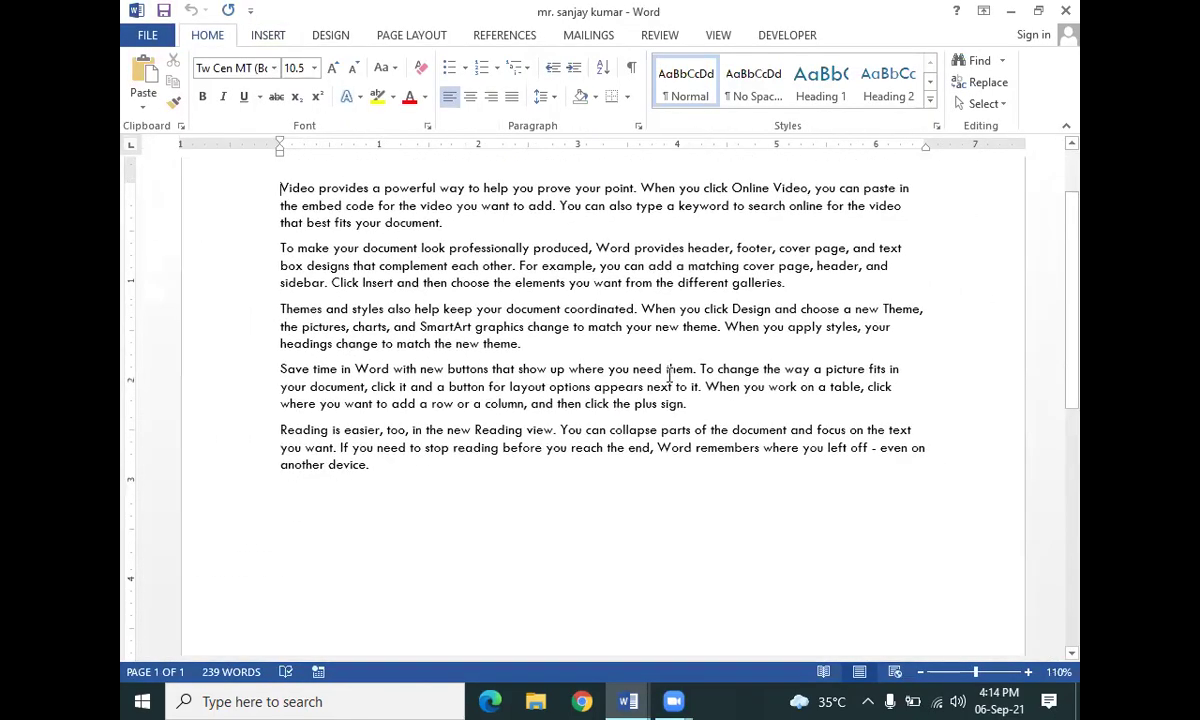
pyautogui.scroll(-3, 650, 370)
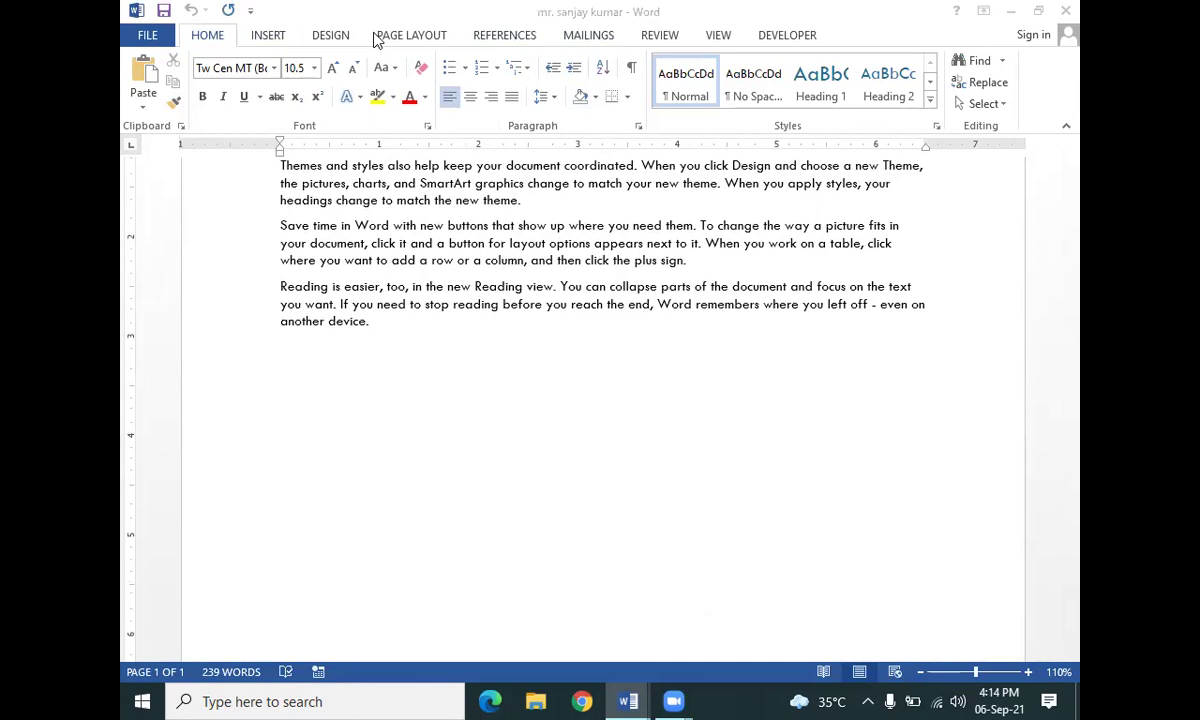
pyautogui.click(351, 378)
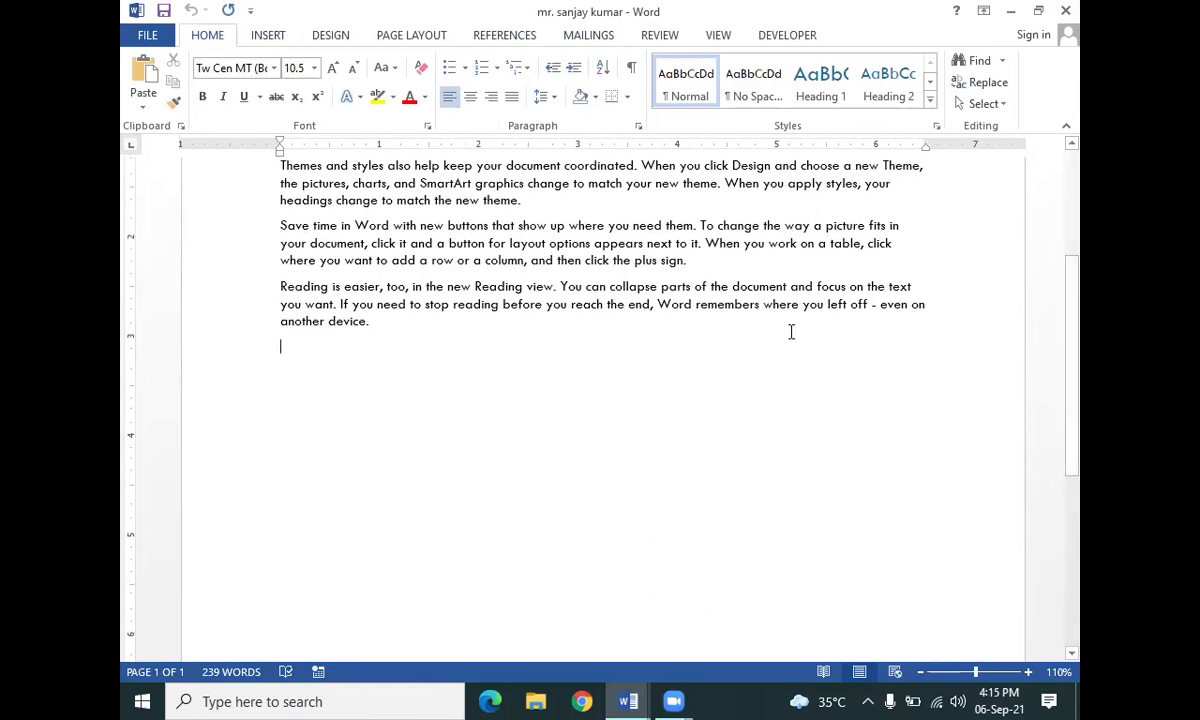
# Insert a file hyperlink whose target is GST ASSIGNMNT QUESTIONS.docx, chosen by browsing
pyautogui.click(267, 36)
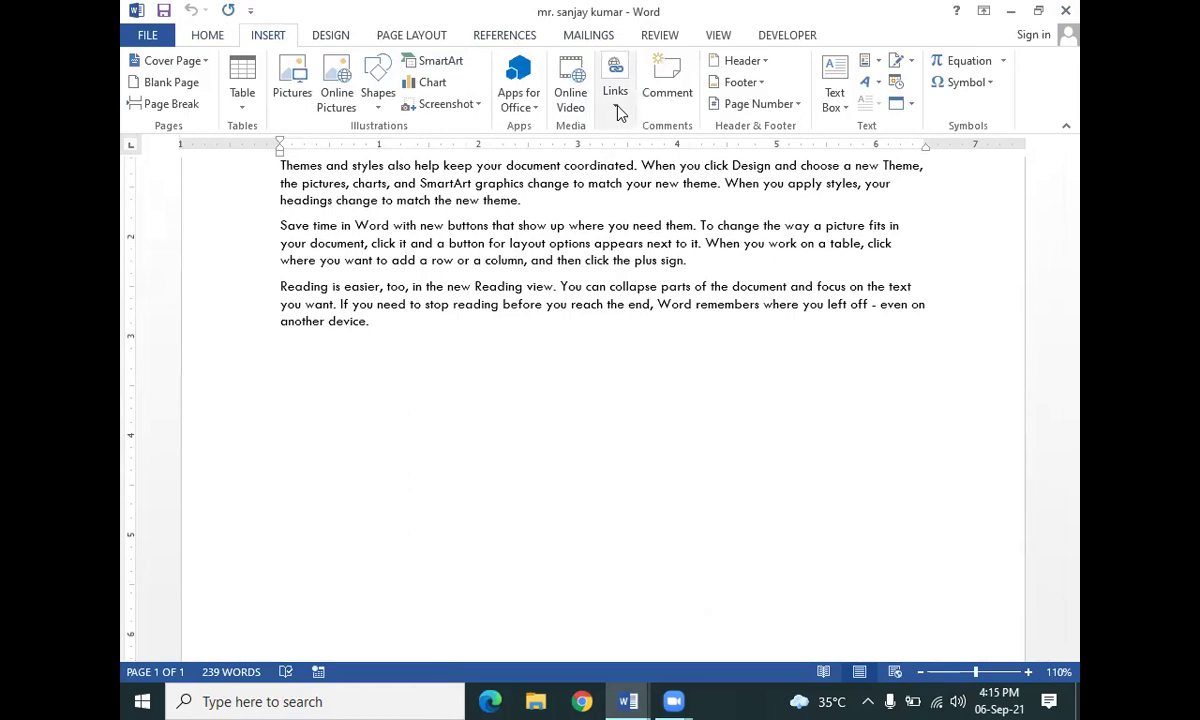
pyautogui.click(616, 110)
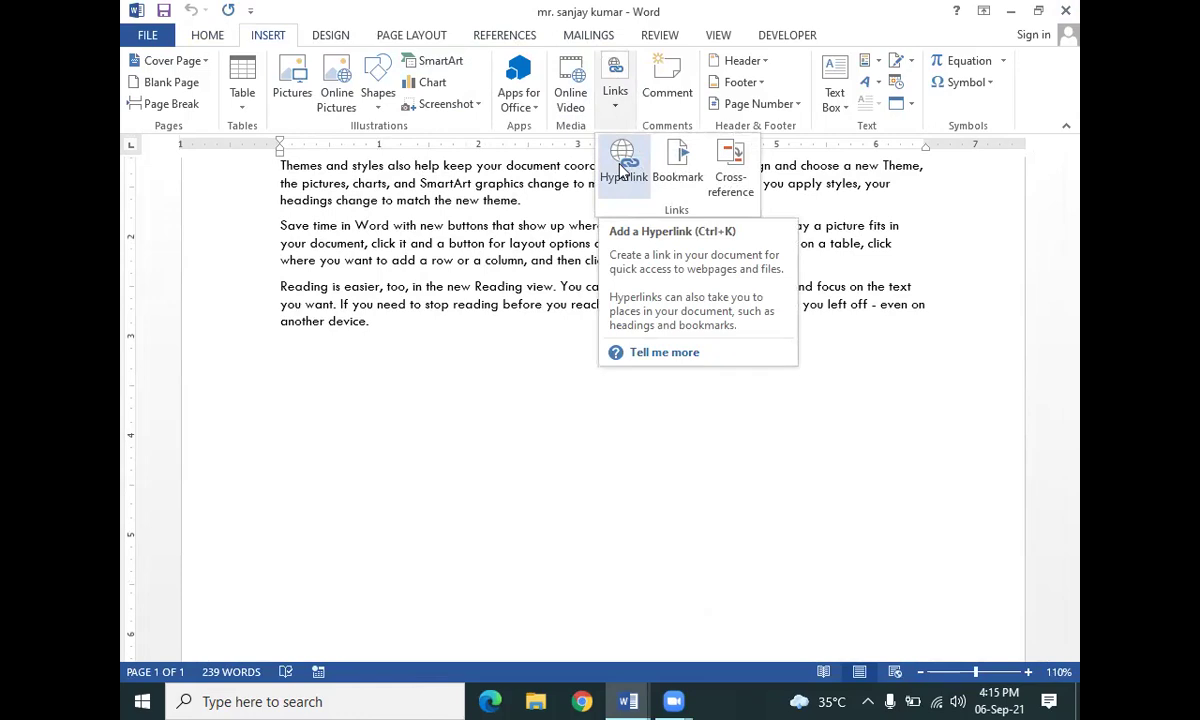
pyautogui.click(622, 165)
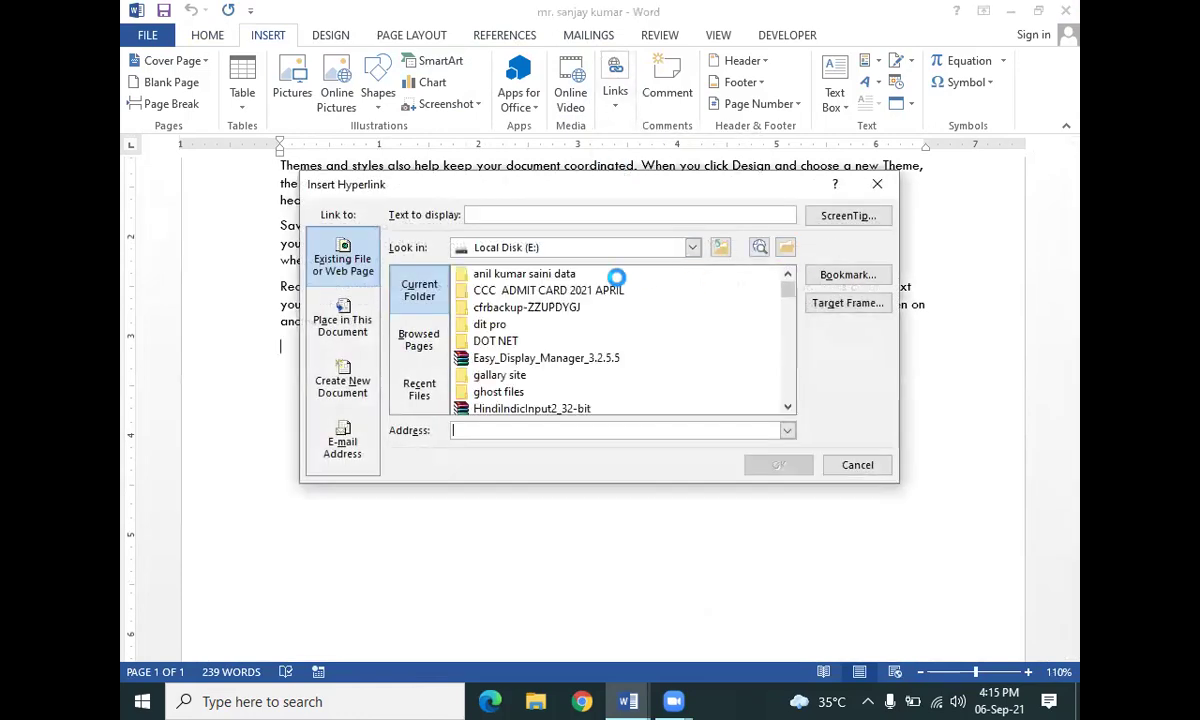
pyautogui.moveTo(788, 290); pyautogui.dragTo(813, 366)
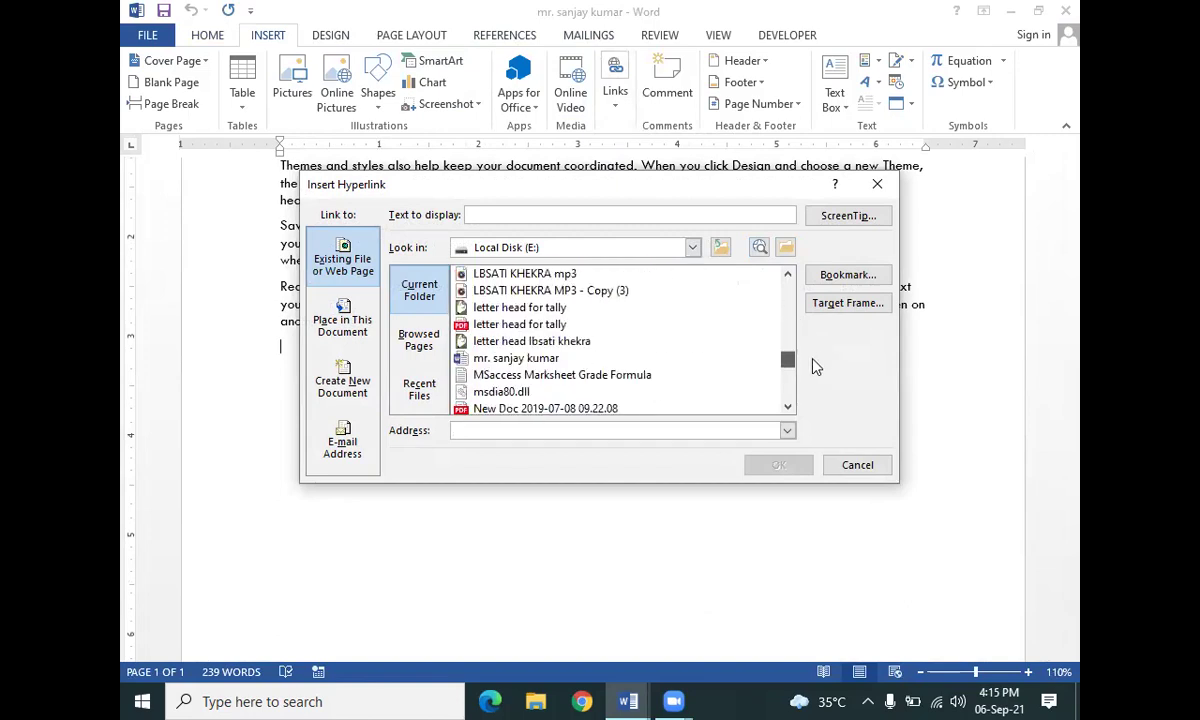
pyautogui.click(785, 247)
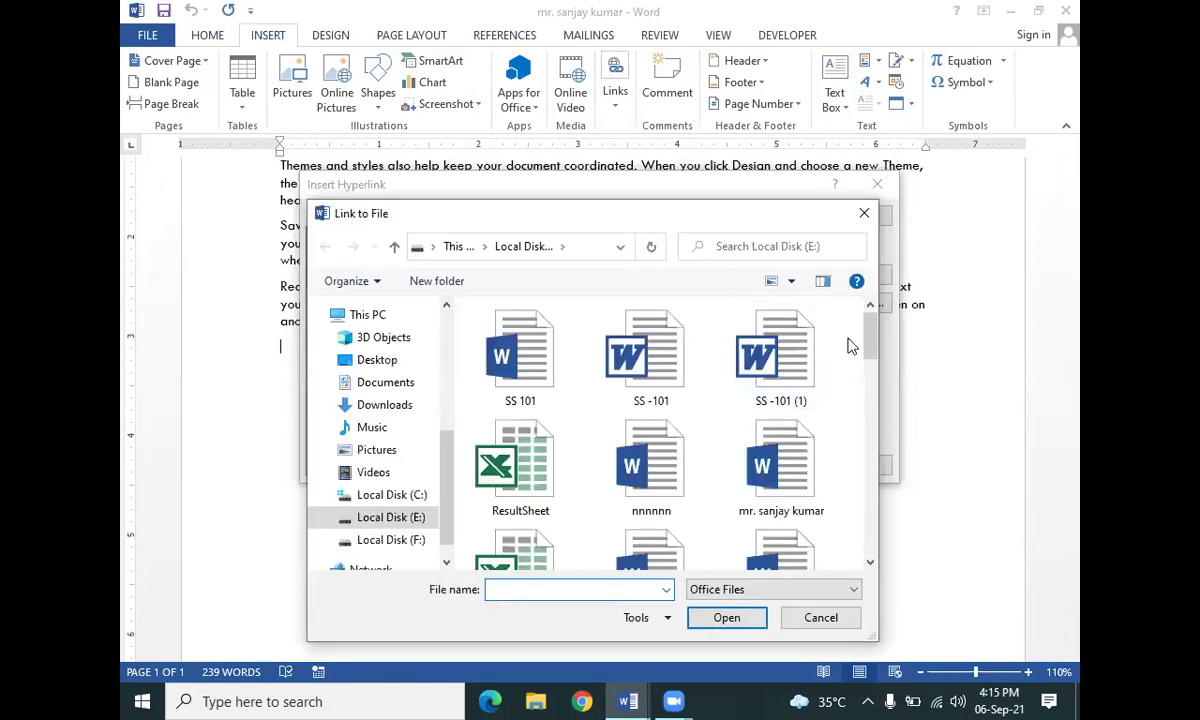
pyautogui.moveTo(870, 325); pyautogui.dragTo(875, 365)
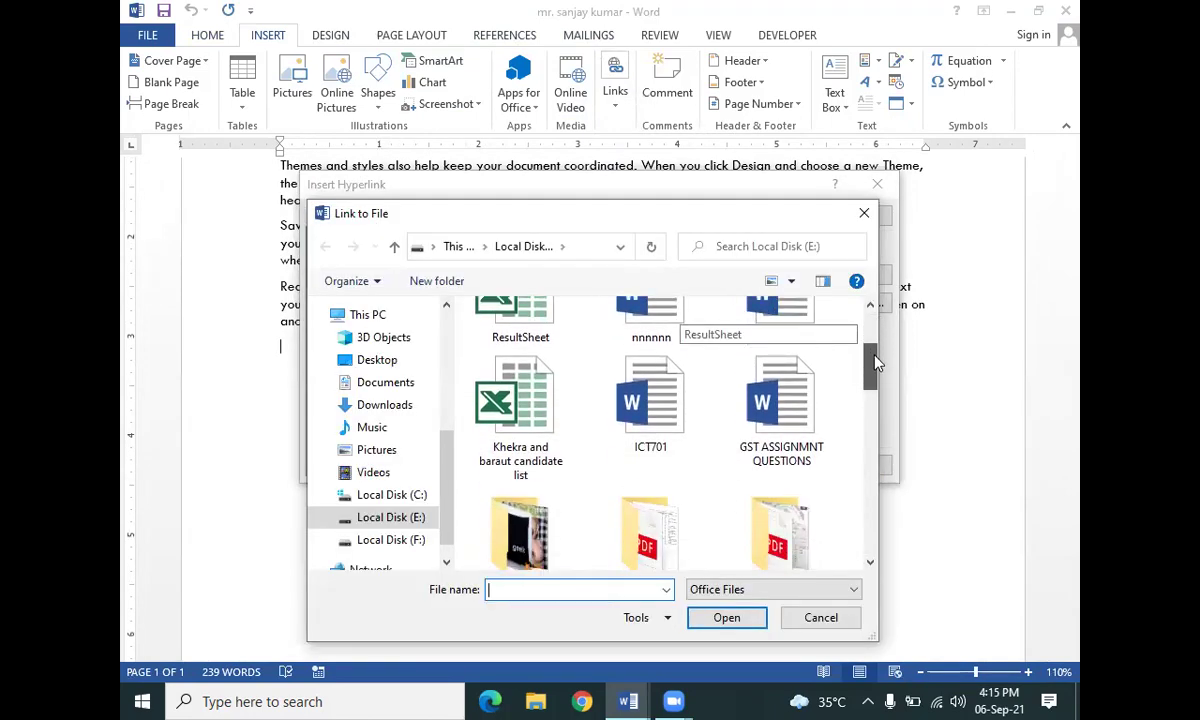
pyautogui.click(786, 412)
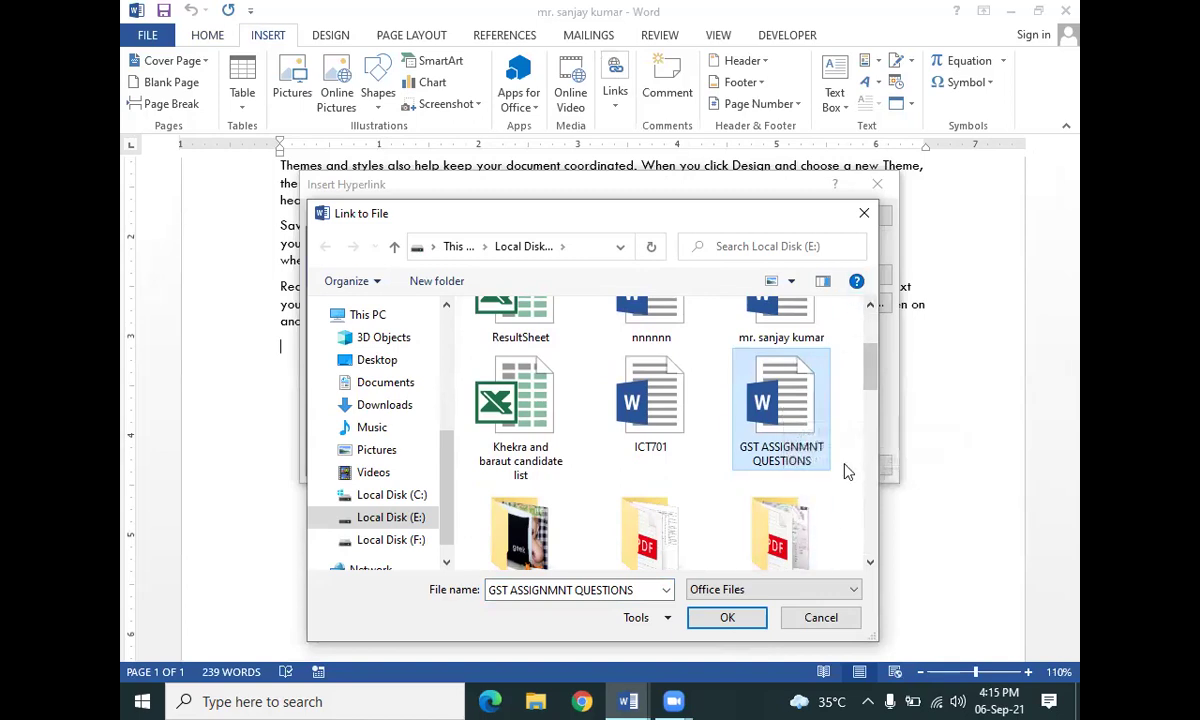
pyautogui.click(737, 622)
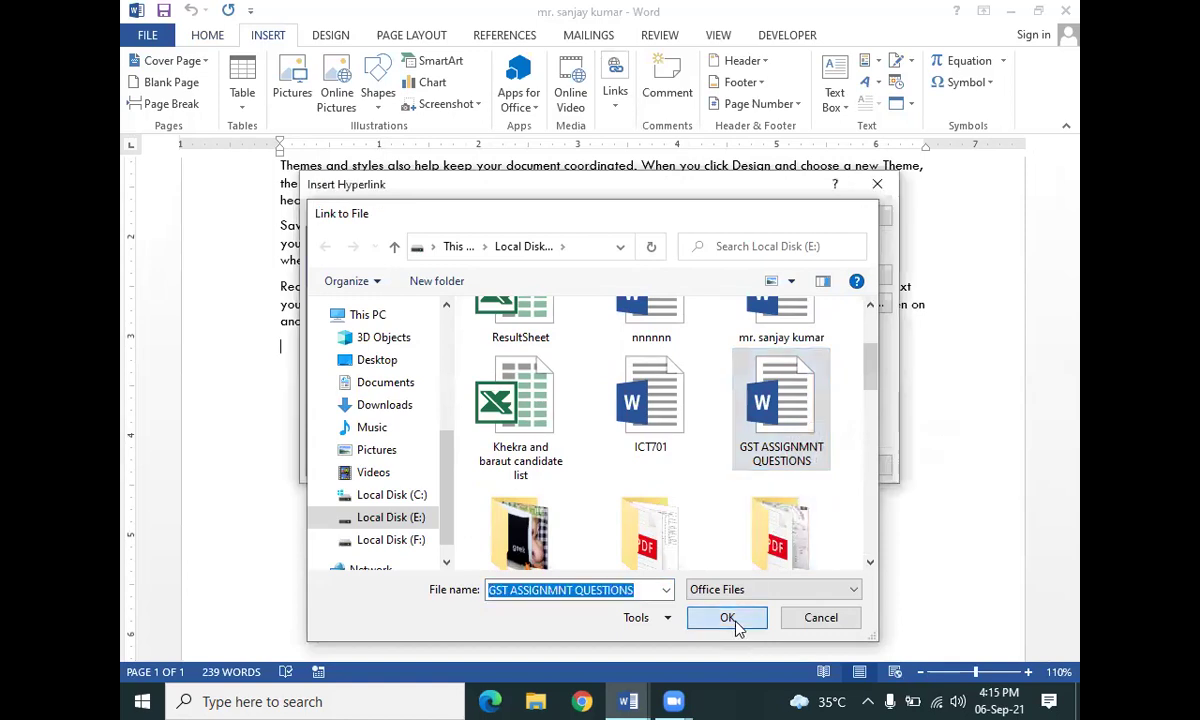
pyautogui.click(778, 465)
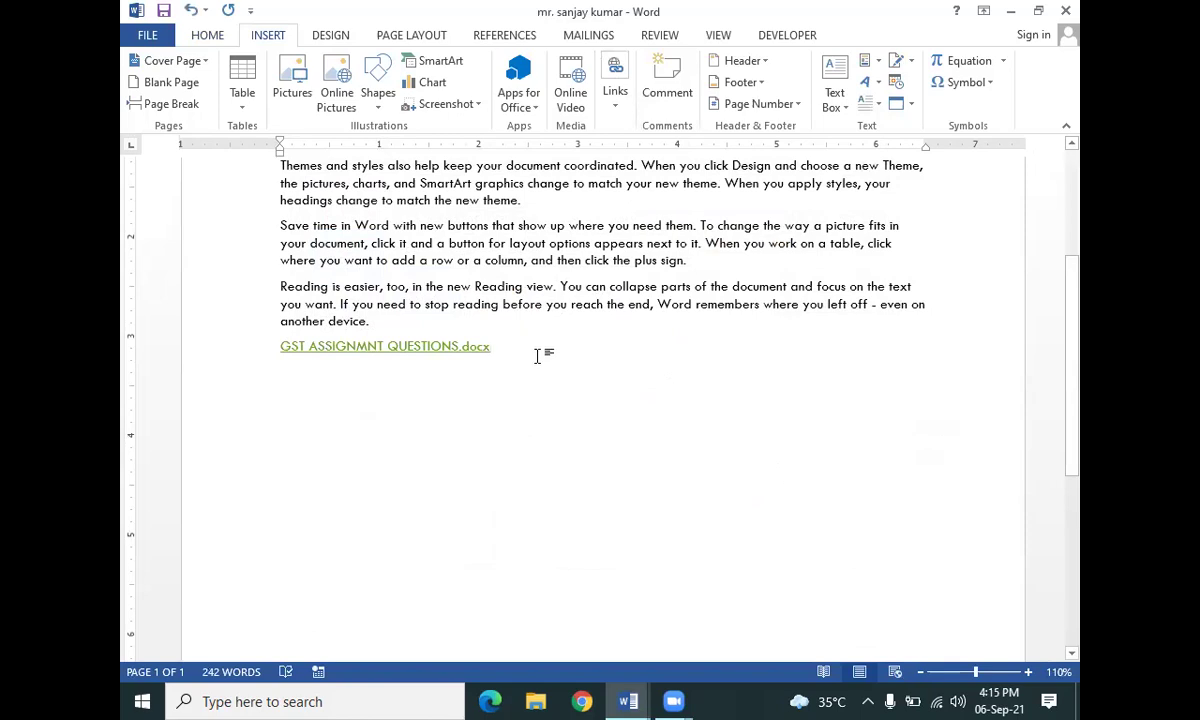
pyautogui.keyDown('ctrl'); pyautogui.scroll(4, 486, 378); pyautogui.keyUp('ctrl')
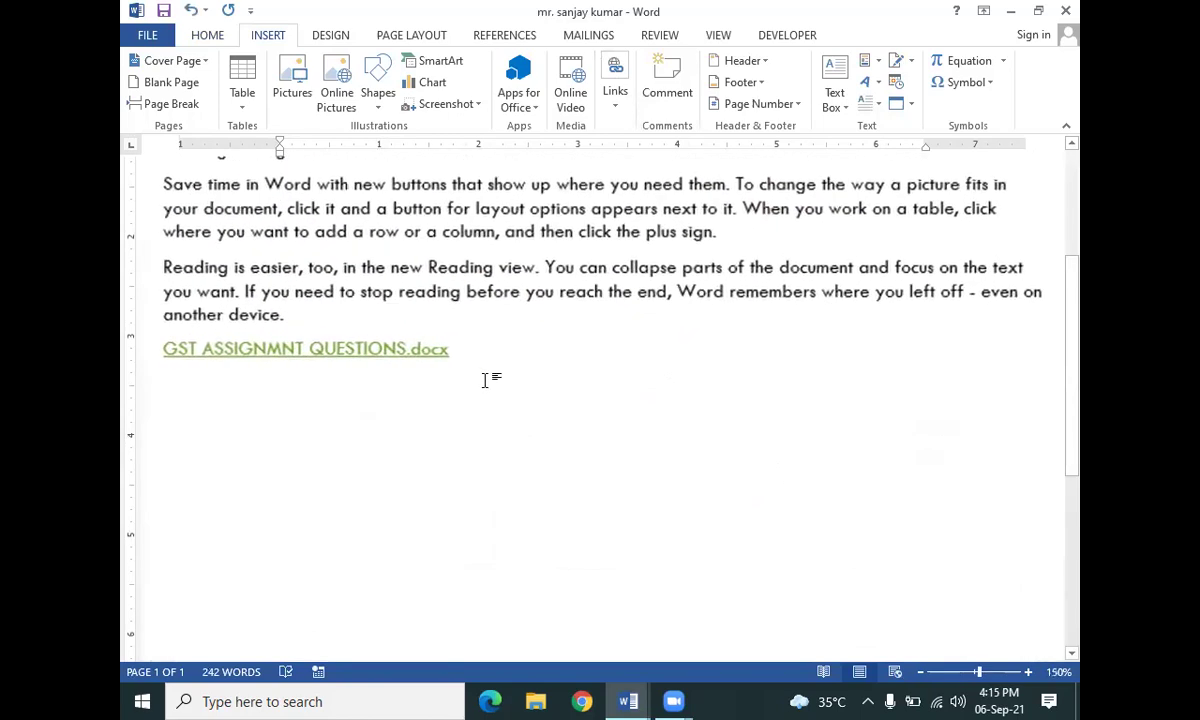
pyautogui.scroll(2, 487, 388)
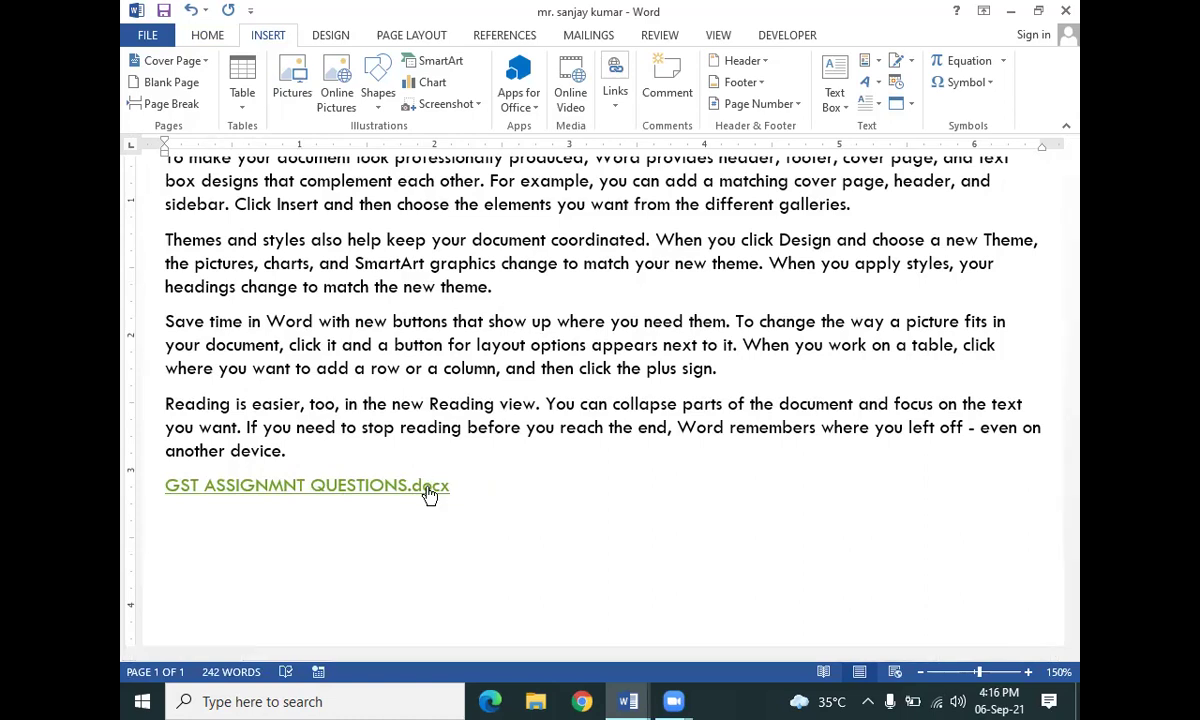
# Follow the GST link, scroll through the 12-page question document, then close it
pyautogui.keyDown('ctrl'); pyautogui.click(426, 489); pyautogui.keyUp('ctrl')
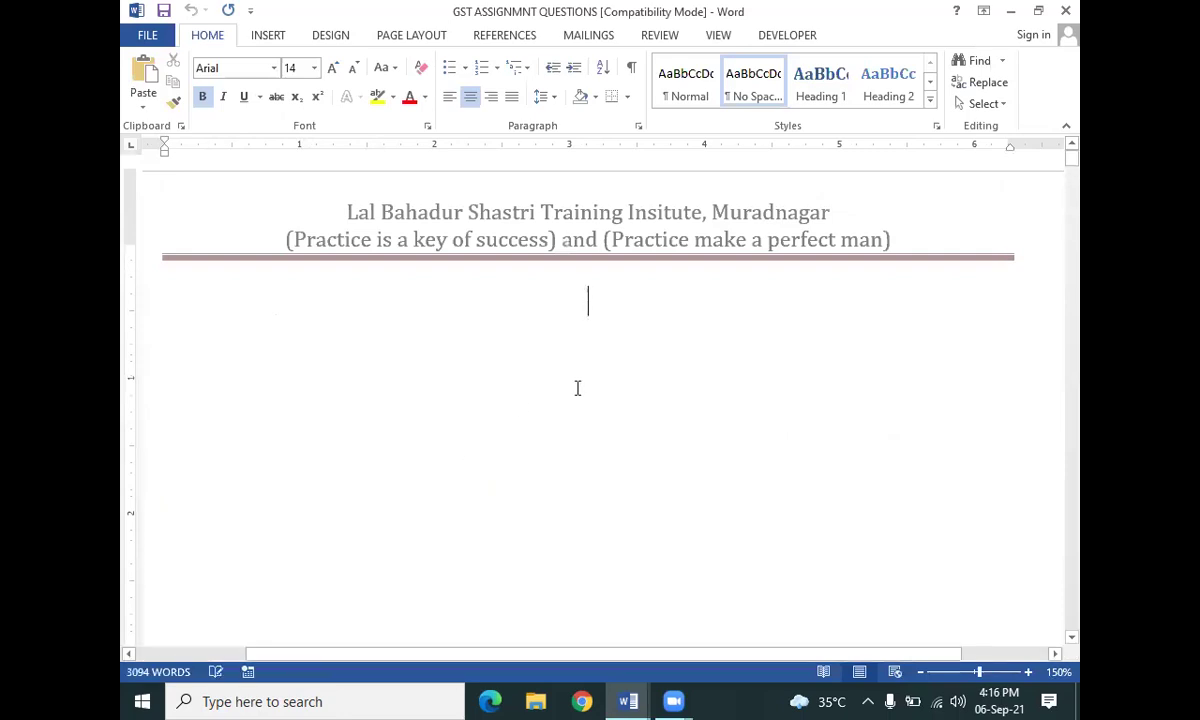
pyautogui.scroll(-7, 577, 388)
pyautogui.scroll(-2, 577, 388)
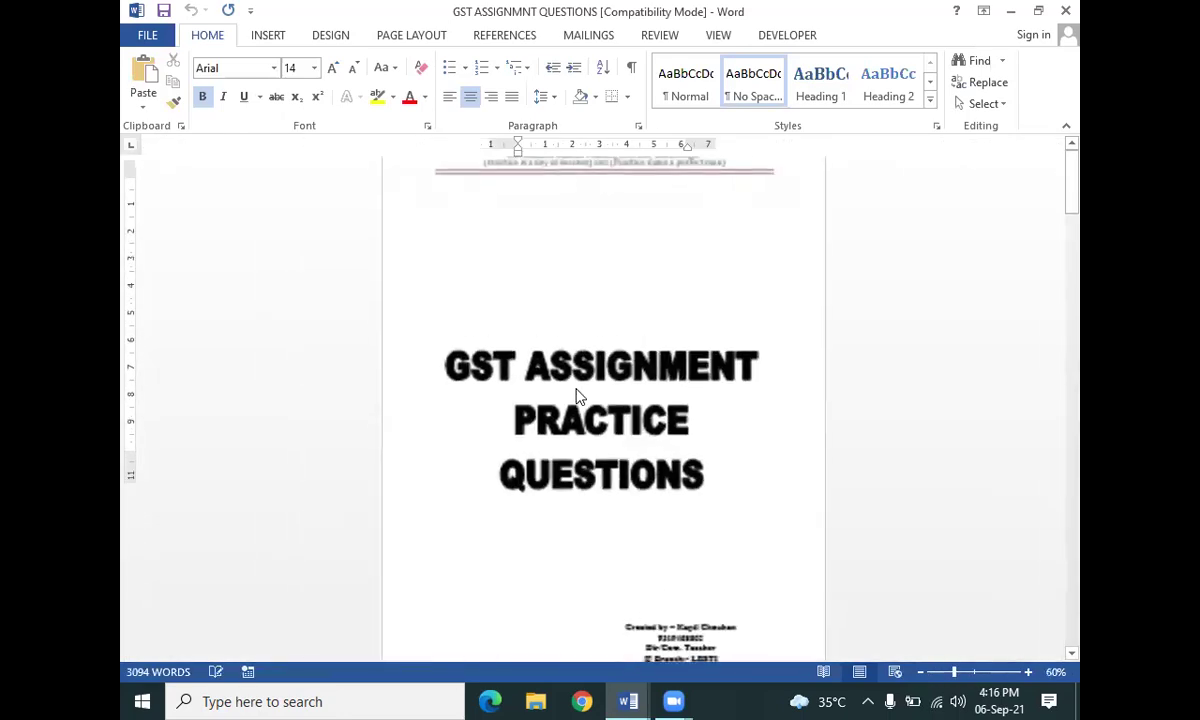
pyautogui.scroll(-3, 577, 388)
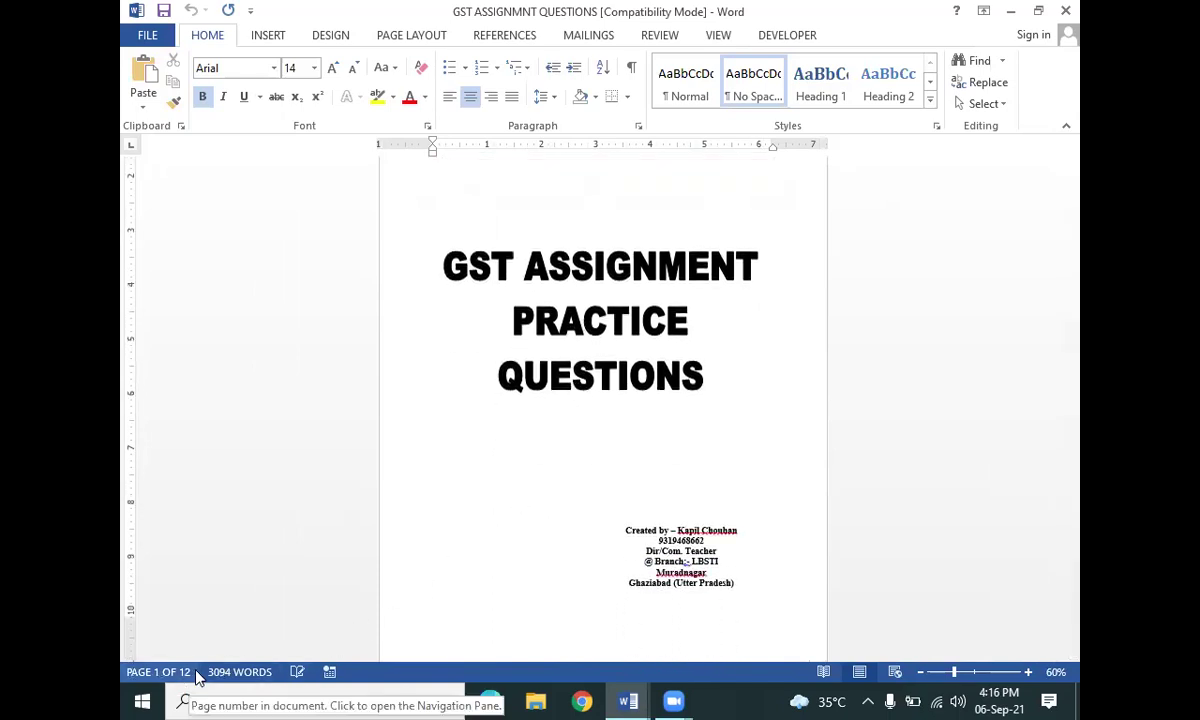
pyautogui.scroll(-8, 546, 493)
pyautogui.scroll(-3, 546, 493)
pyautogui.scroll(-3, 548, 485)
pyautogui.scroll(-3, 552, 470)
pyautogui.scroll(-3, 557, 457)
pyautogui.scroll(-3, 557, 457)
pyautogui.scroll(-3, 563, 458)
pyautogui.scroll(-3, 563, 458)
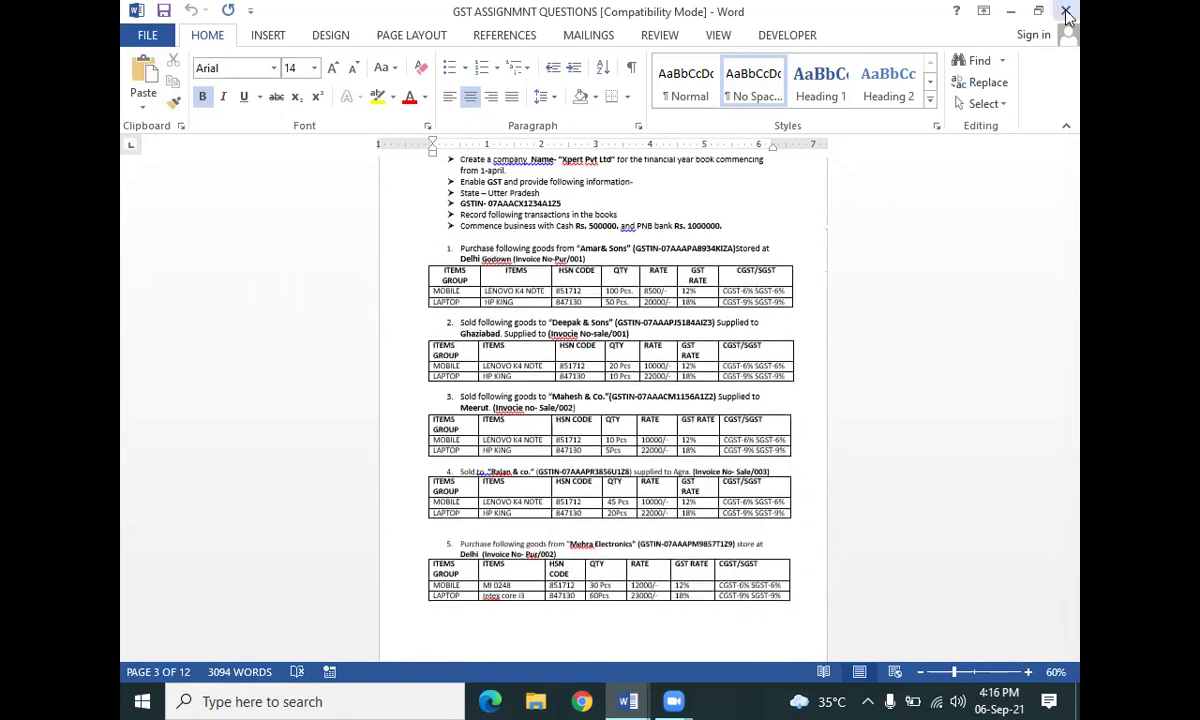
pyautogui.click(1063, 10)
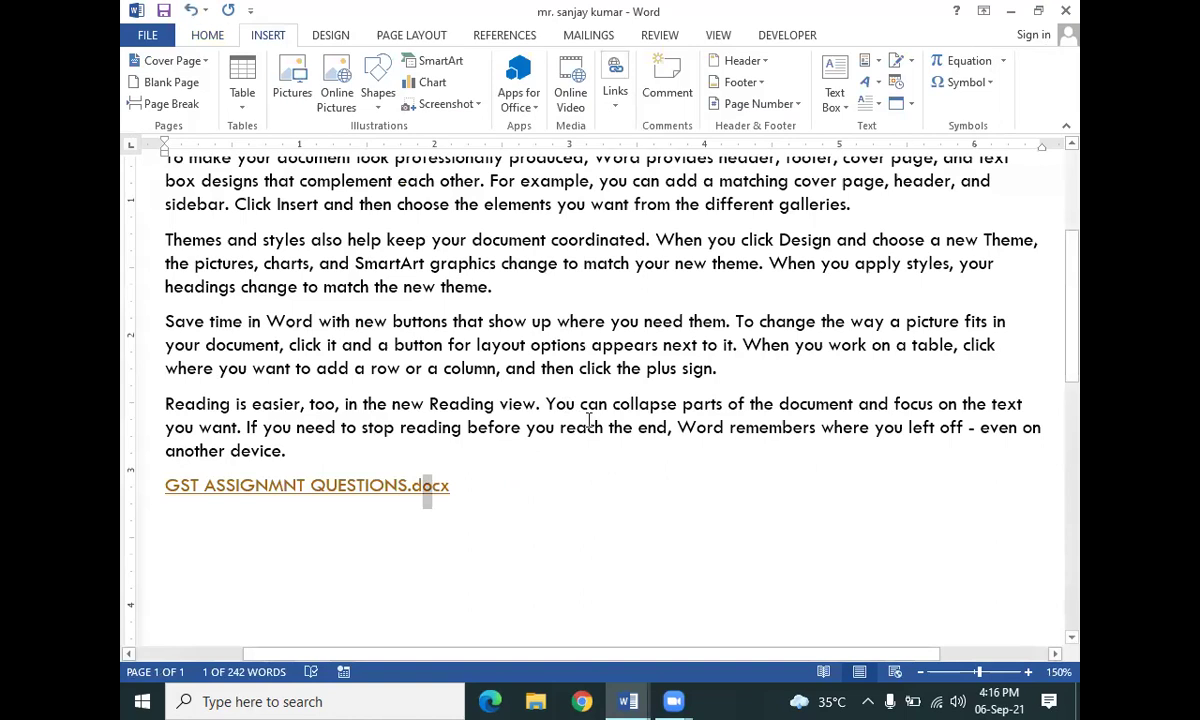
# Place the cursor at the end of the GST ASSIGNMNT QUESTIONS.docx link
pyautogui.click(530, 485)
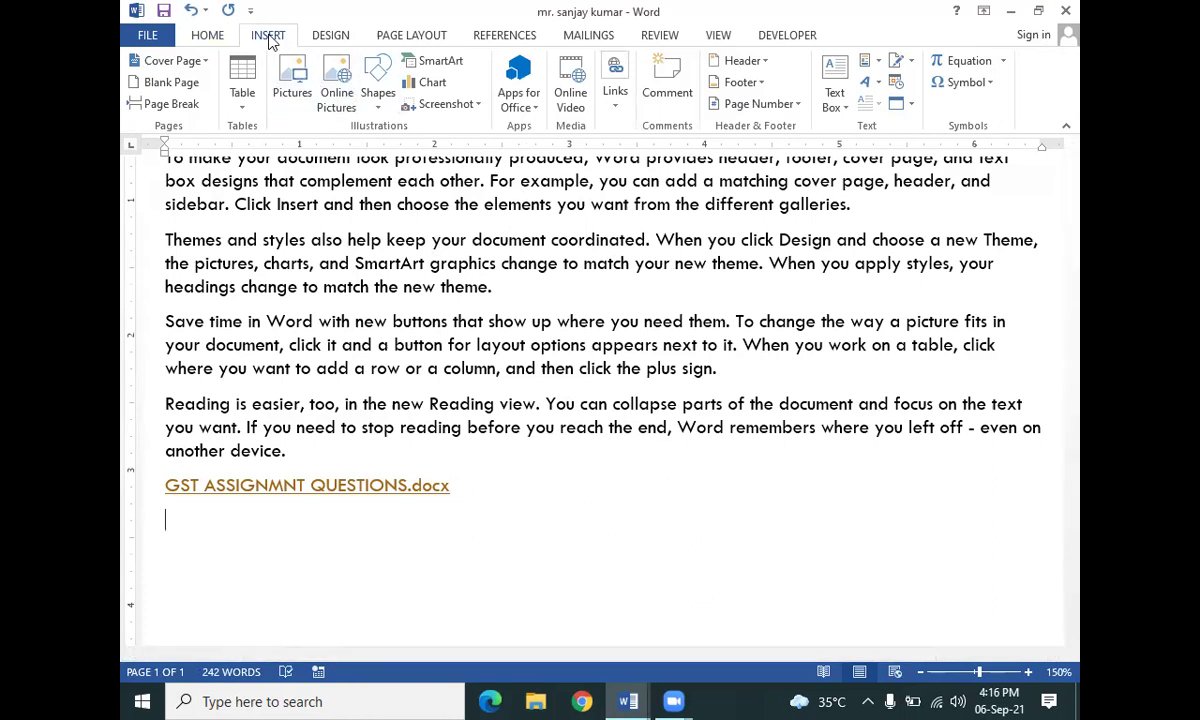
# Insert a hyperlink to Khekra and baraut candidate list.xls, chosen by browsing, on the new line
pyautogui.click(614, 95)
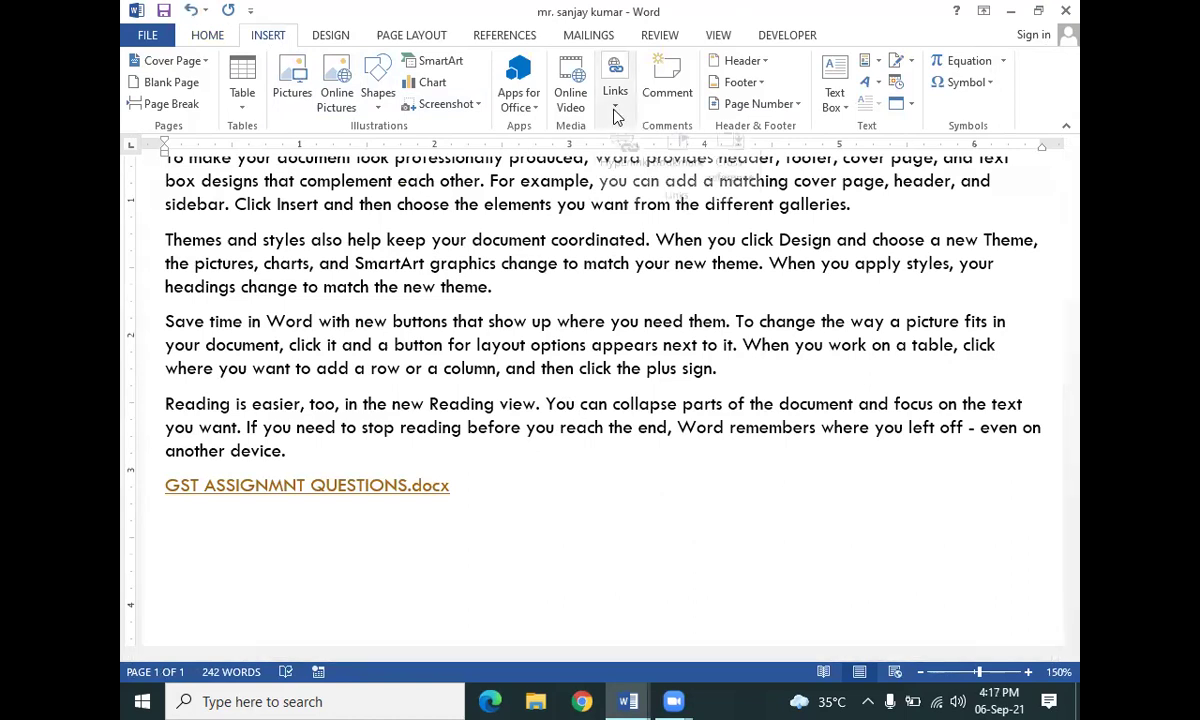
pyautogui.click(640, 162)
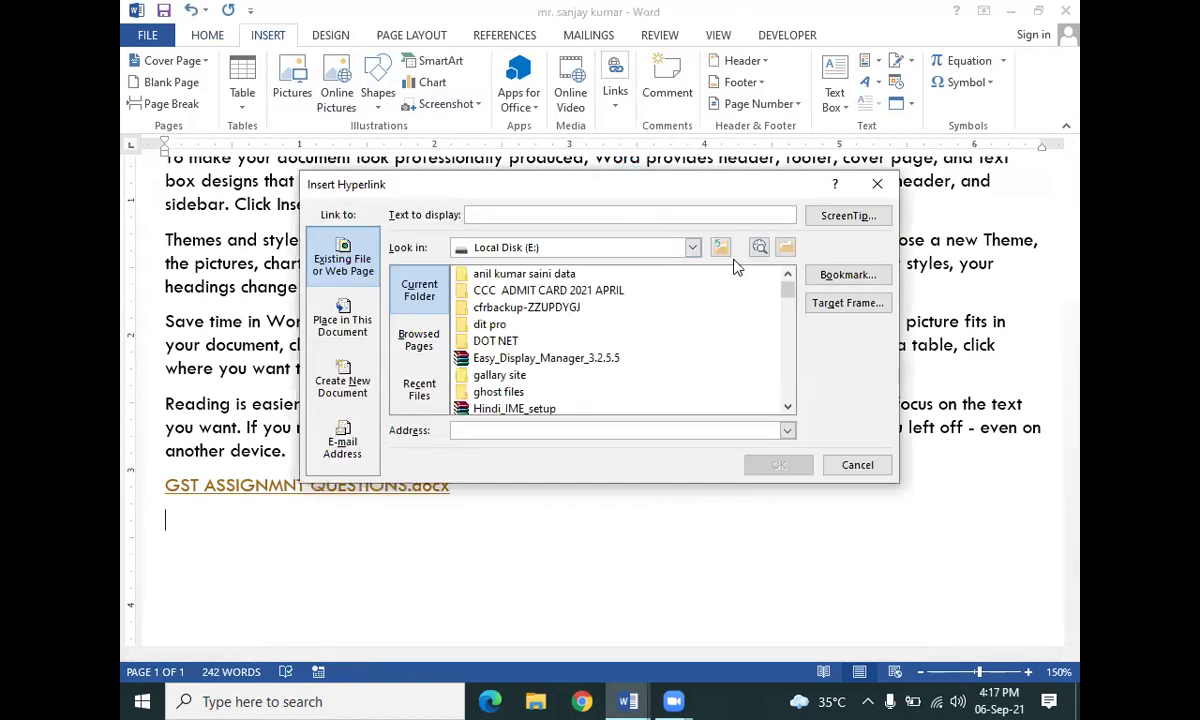
pyautogui.click(786, 249)
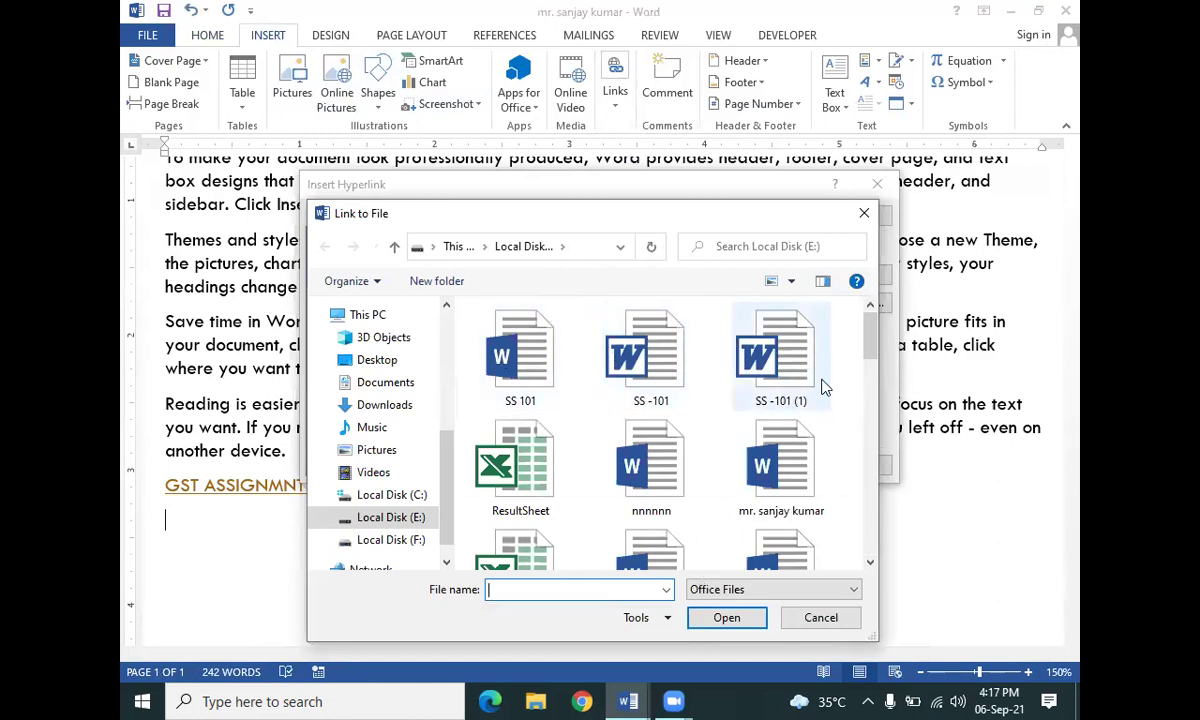
pyautogui.scroll(-2, 872, 360)
pyautogui.moveTo(874, 362); pyautogui.dragTo(878, 376)
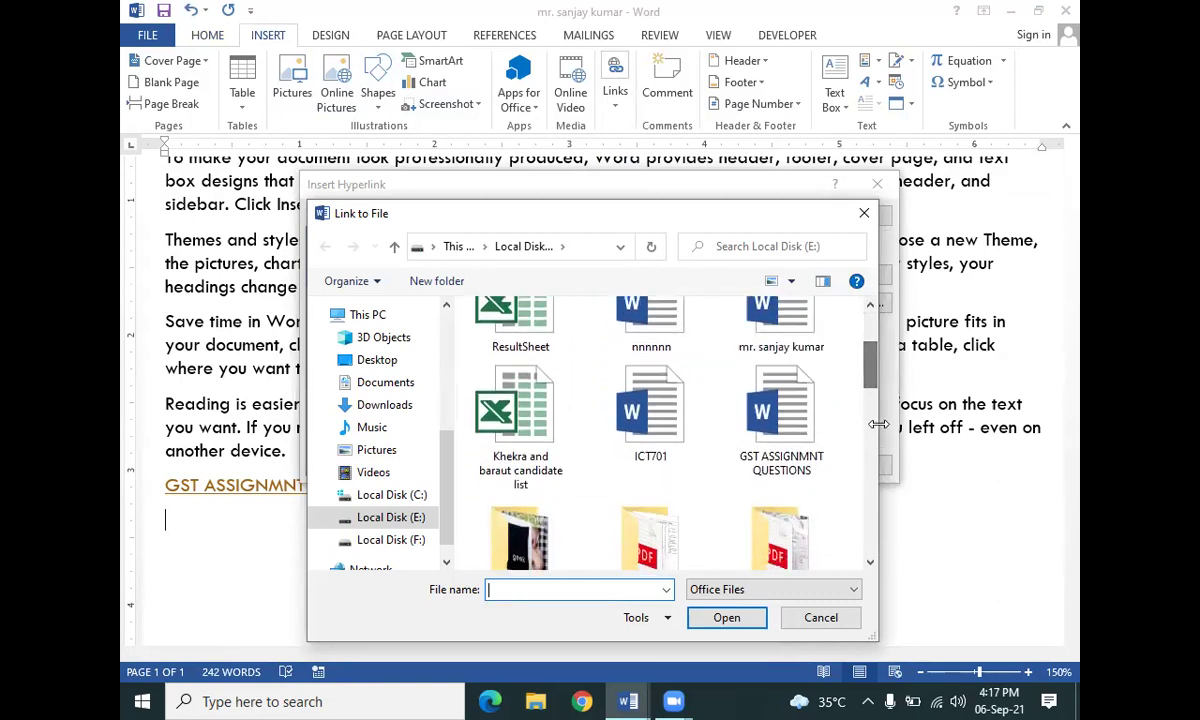
pyautogui.click(540, 444)
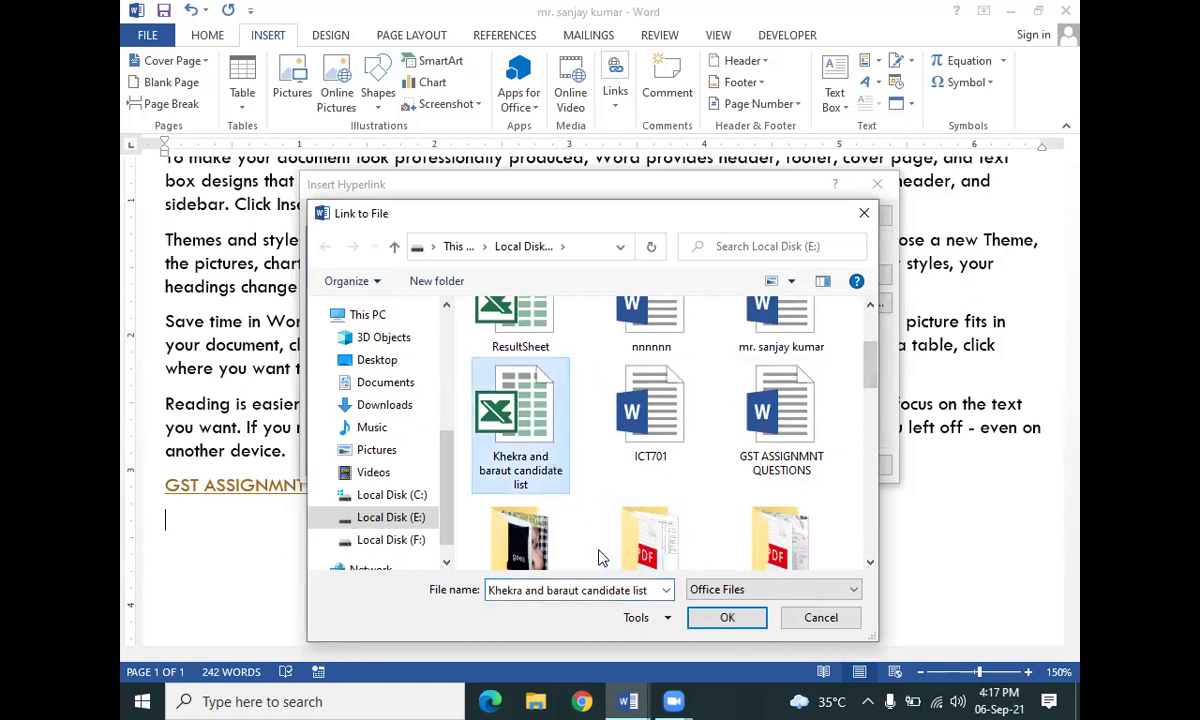
pyautogui.click(727, 617)
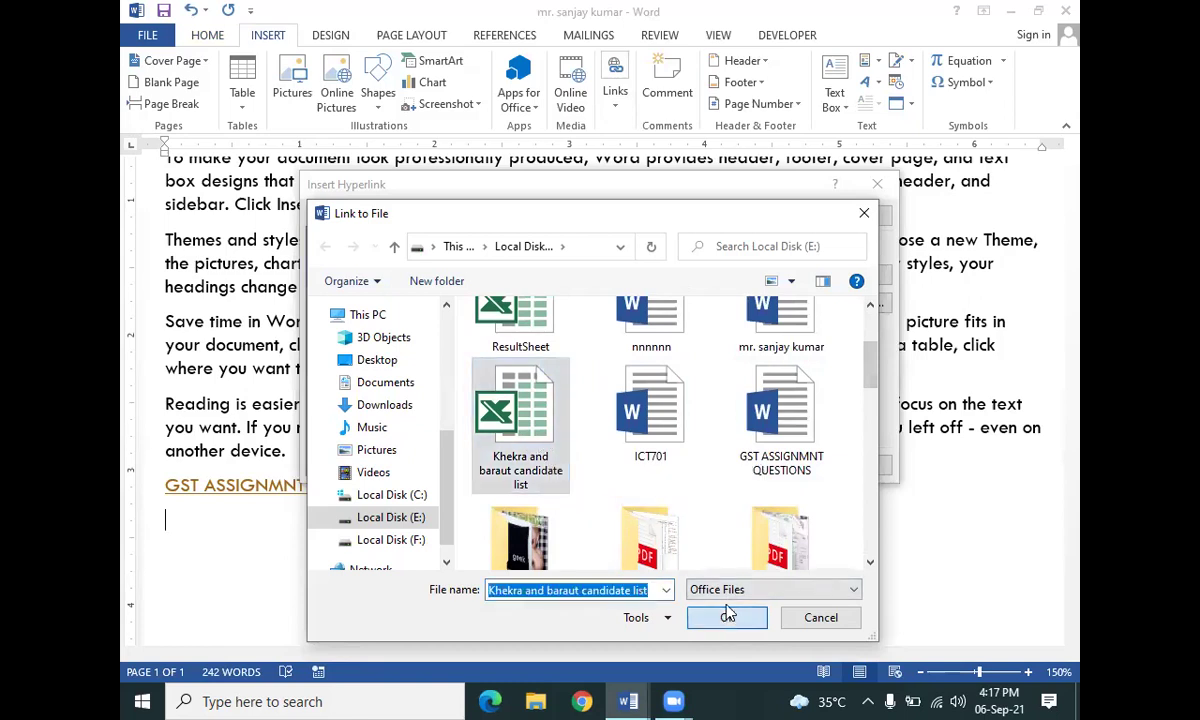
pyautogui.click(775, 470)
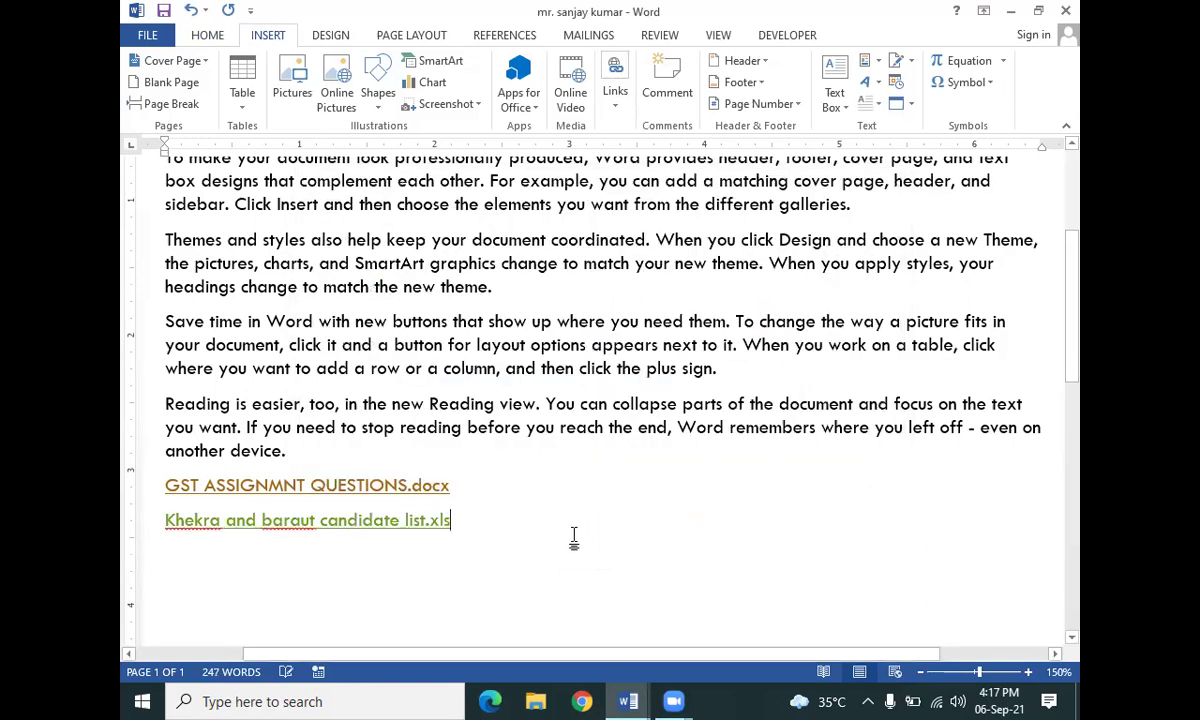
pyautogui.scroll(-3, 533, 536)
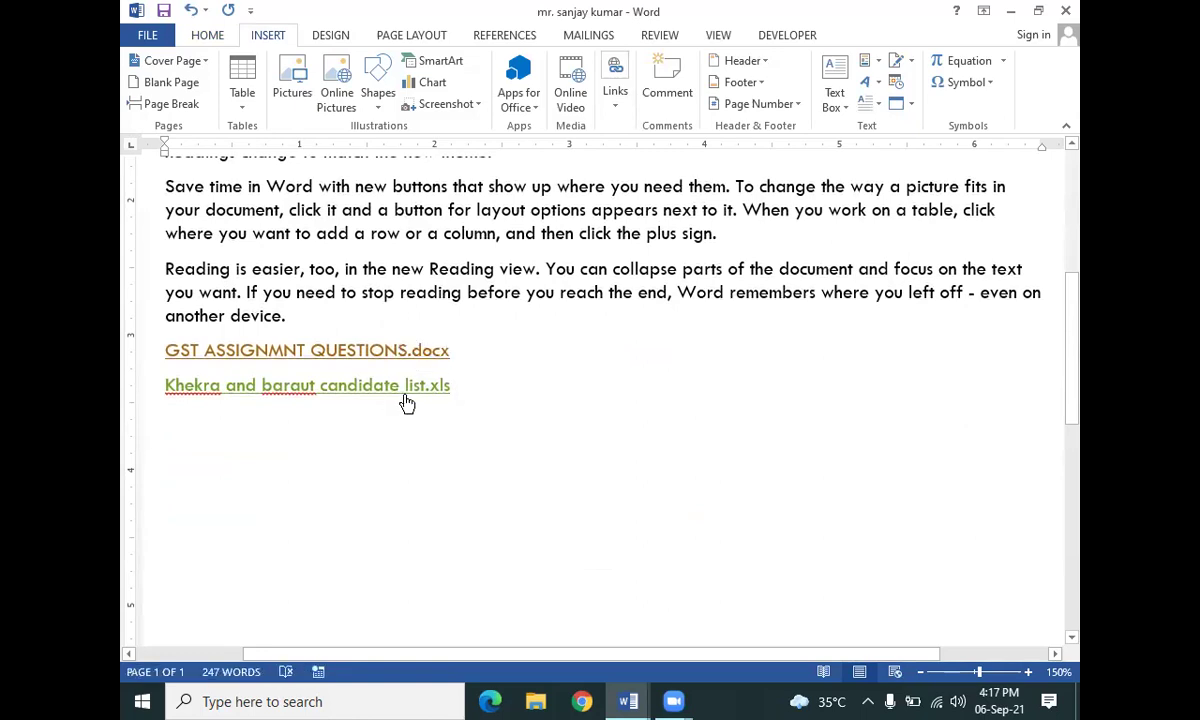
# Follow the .xls link to open the candidate list workbook in Excel and scroll through it
pyautogui.keyDown('ctrl'); pyautogui.click(404, 385); pyautogui.keyUp('ctrl')
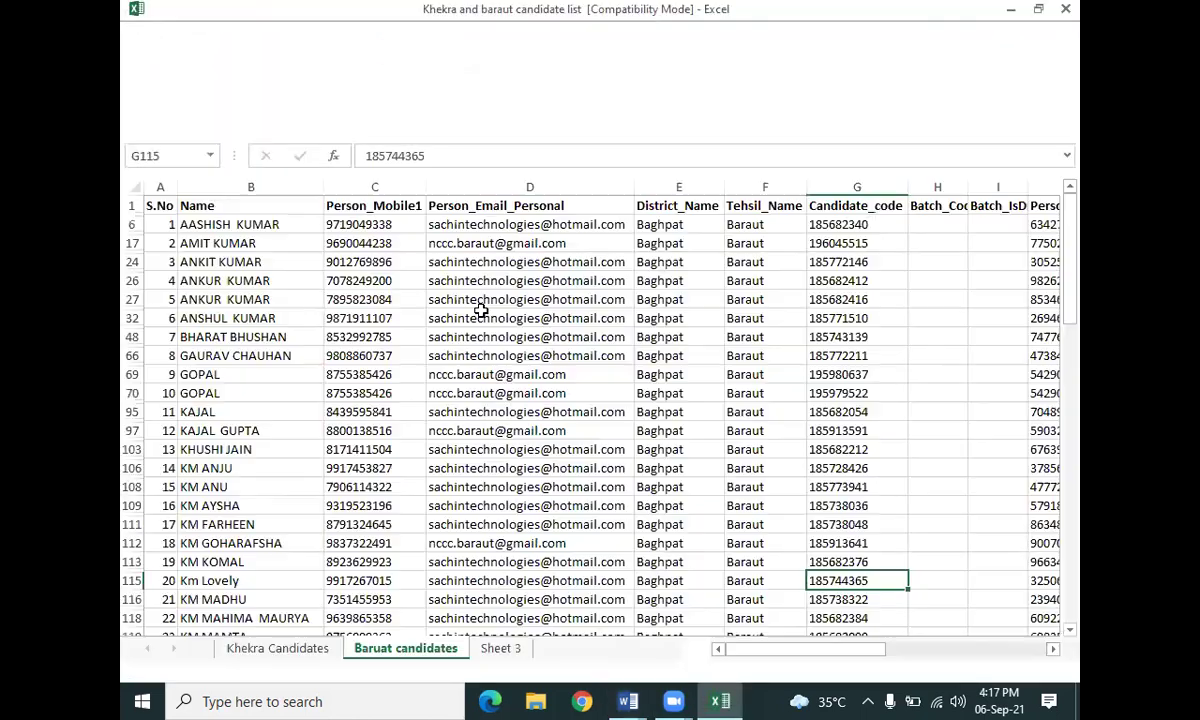
pyautogui.scroll(-1, 531, 316)
pyautogui.scroll(1, 531, 316)
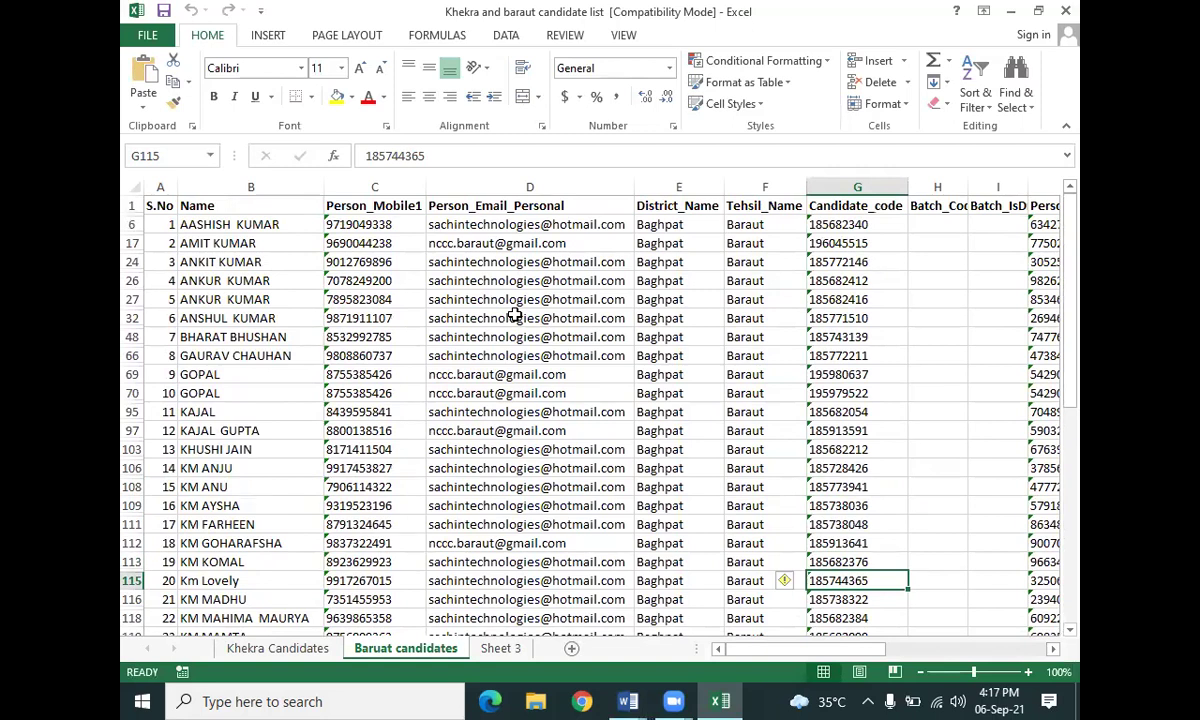
# Close Excel, add an empty line below the spreadsheet link, and review the Links options
pyautogui.click(1066, 11)
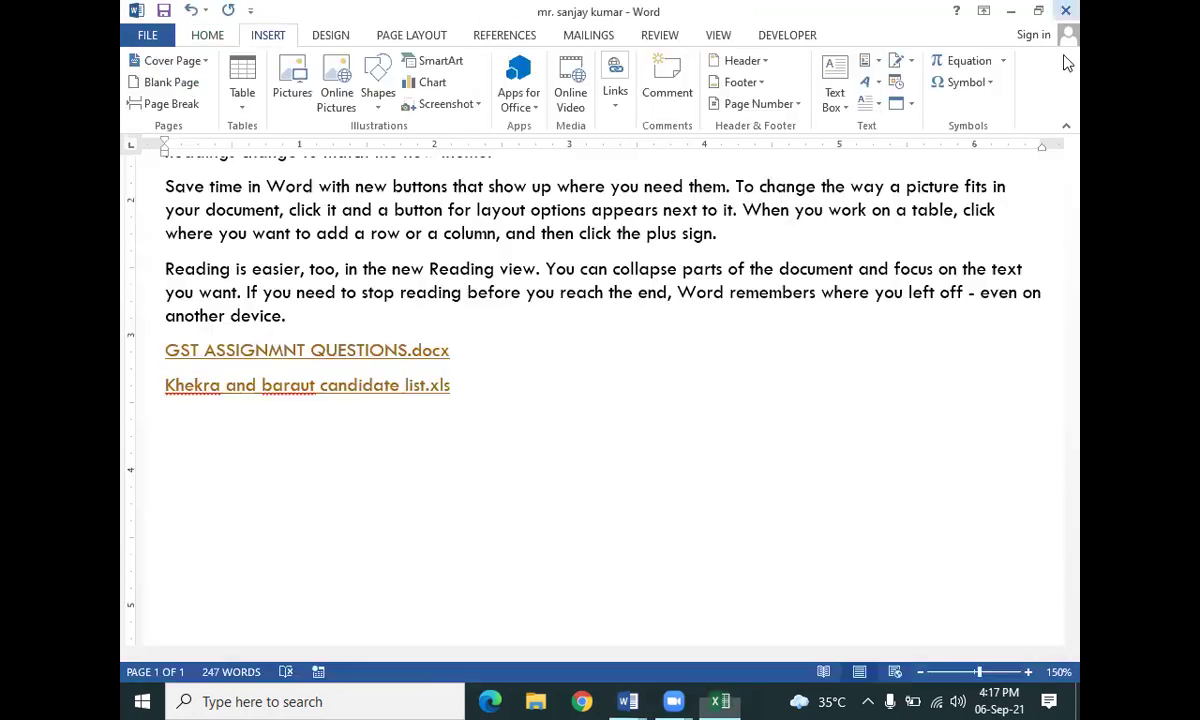
pyautogui.click(469, 381)
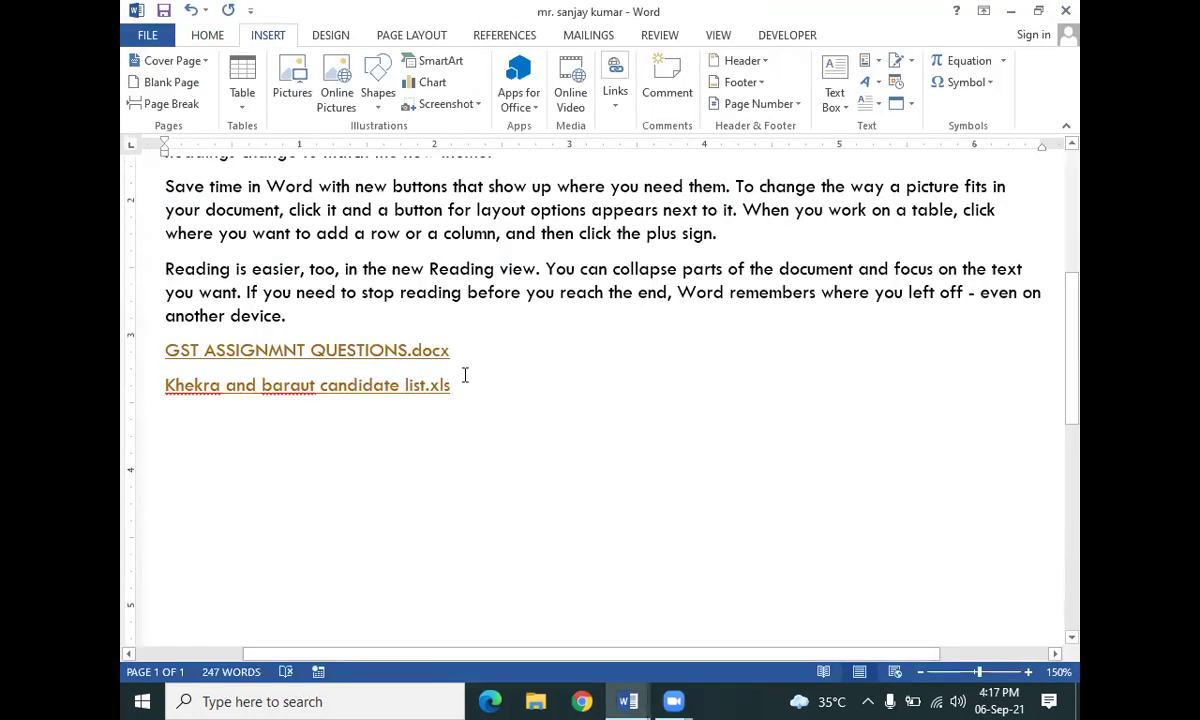
pyautogui.press('Return')
pyautogui.click(614, 108)
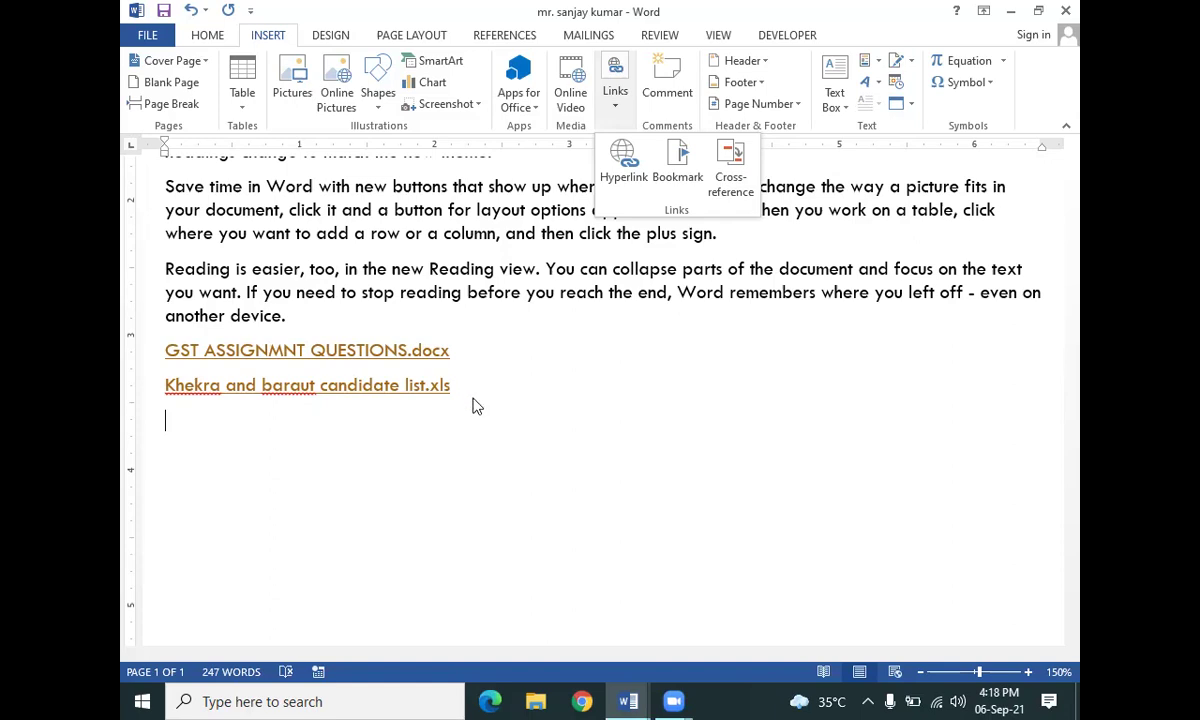
pyautogui.click(620, 110)
pyautogui.click(490, 423)
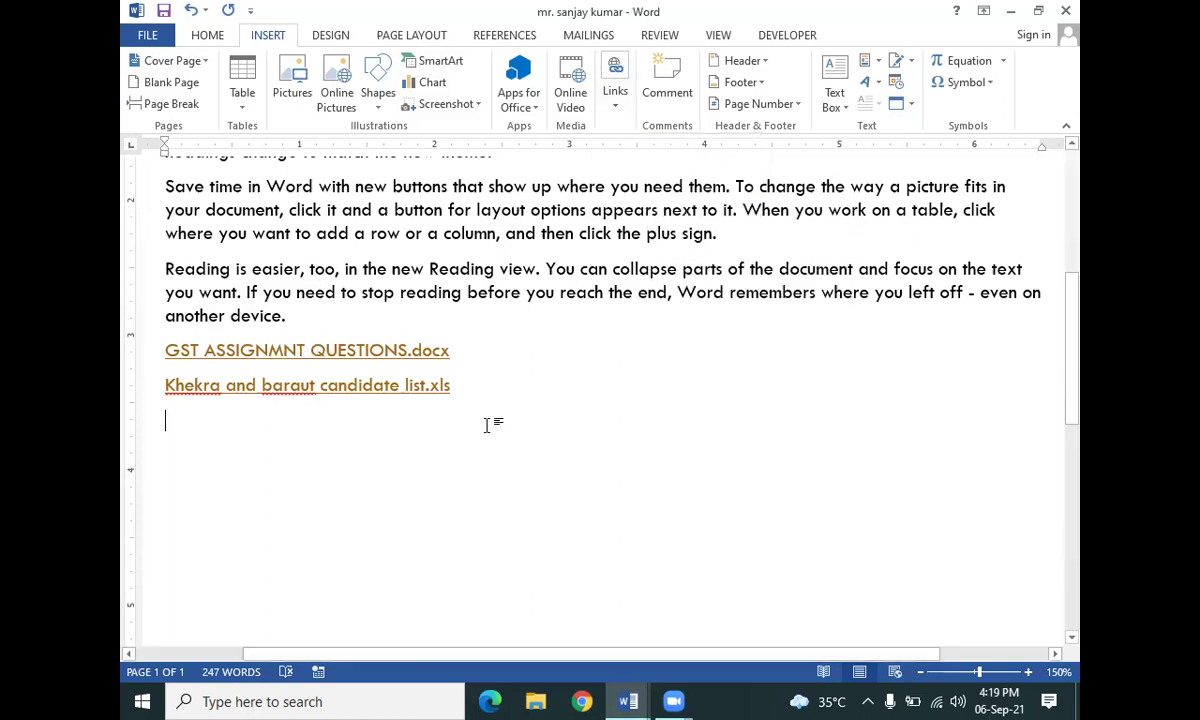
# Start Chrome from the taskbar, pick a profile, and focus the Google search box
pyautogui.click(588, 703)
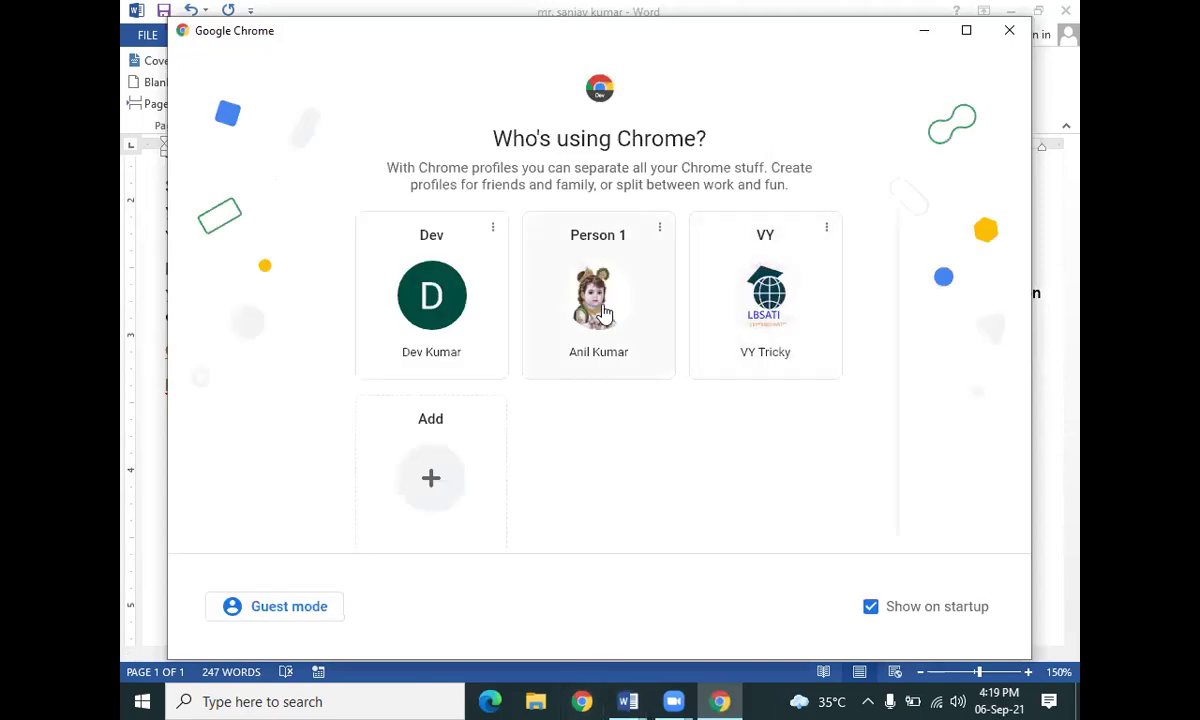
pyautogui.click(605, 313)
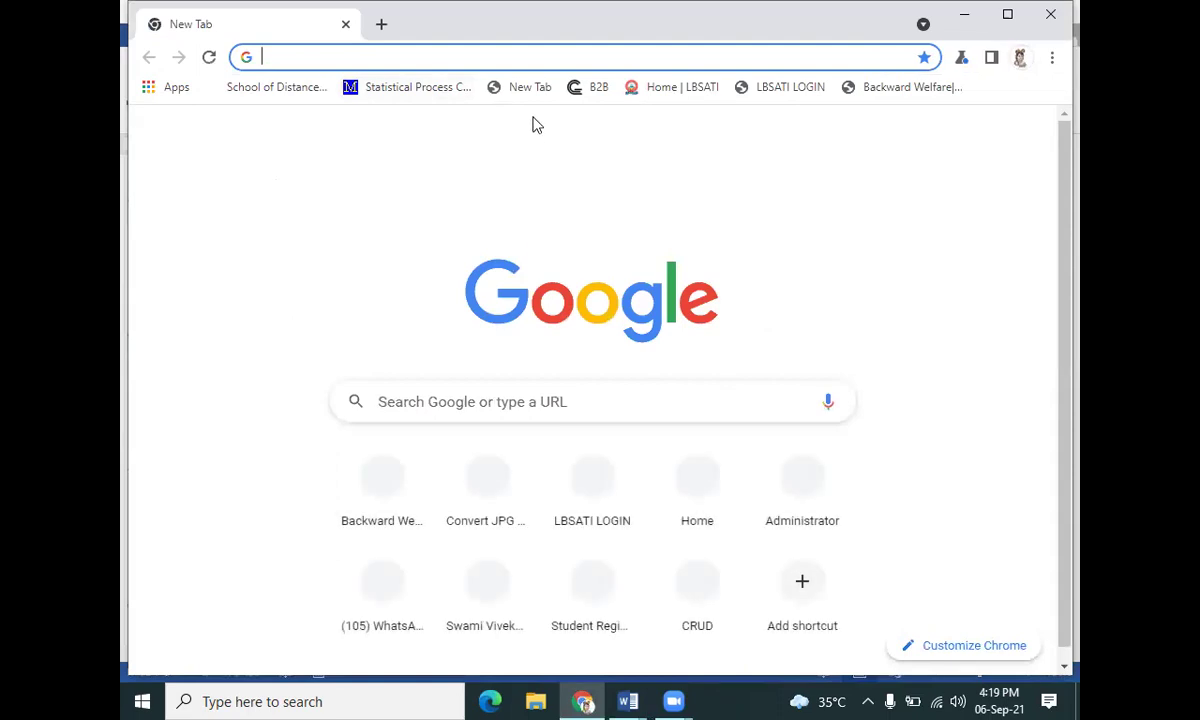
pyautogui.click(594, 402)
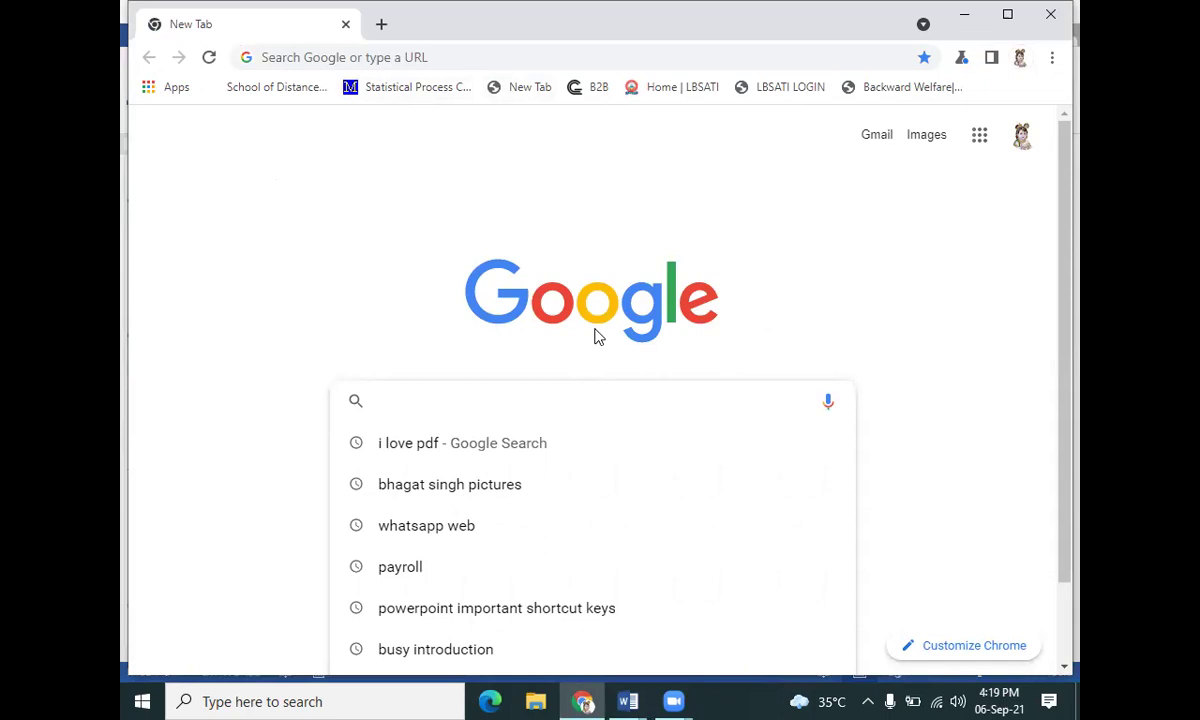
pyautogui.write('ser')
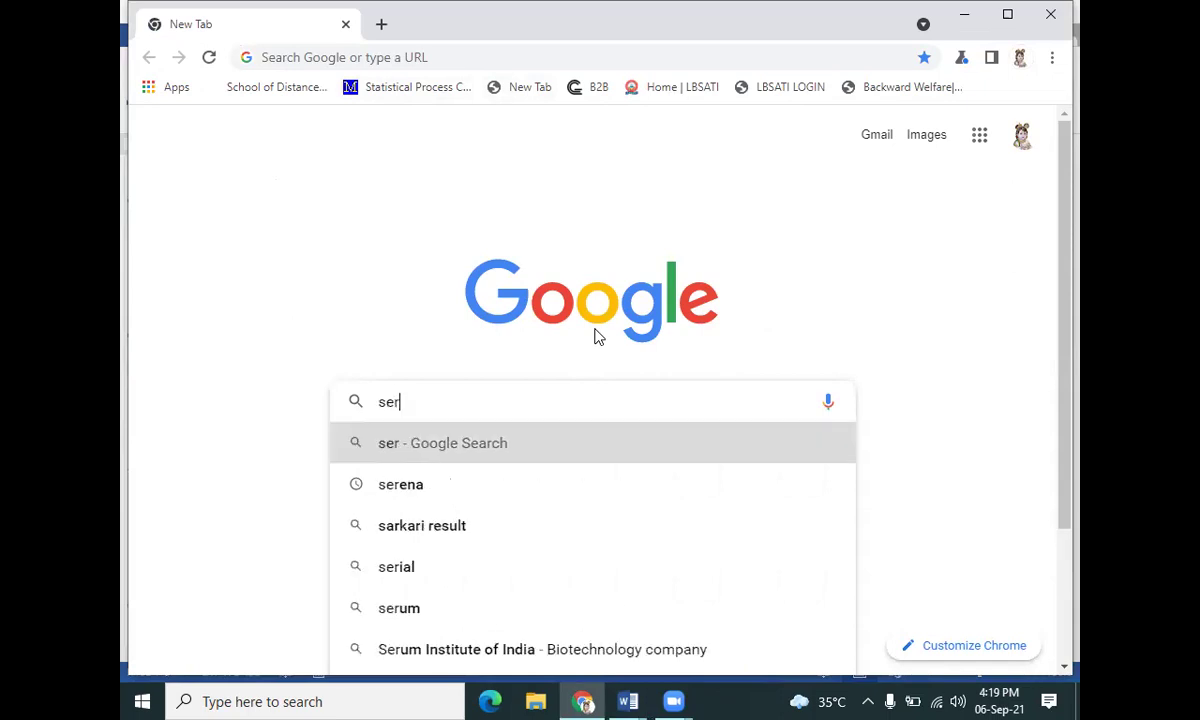
pyautogui.press('Down')
pyautogui.press('Down')
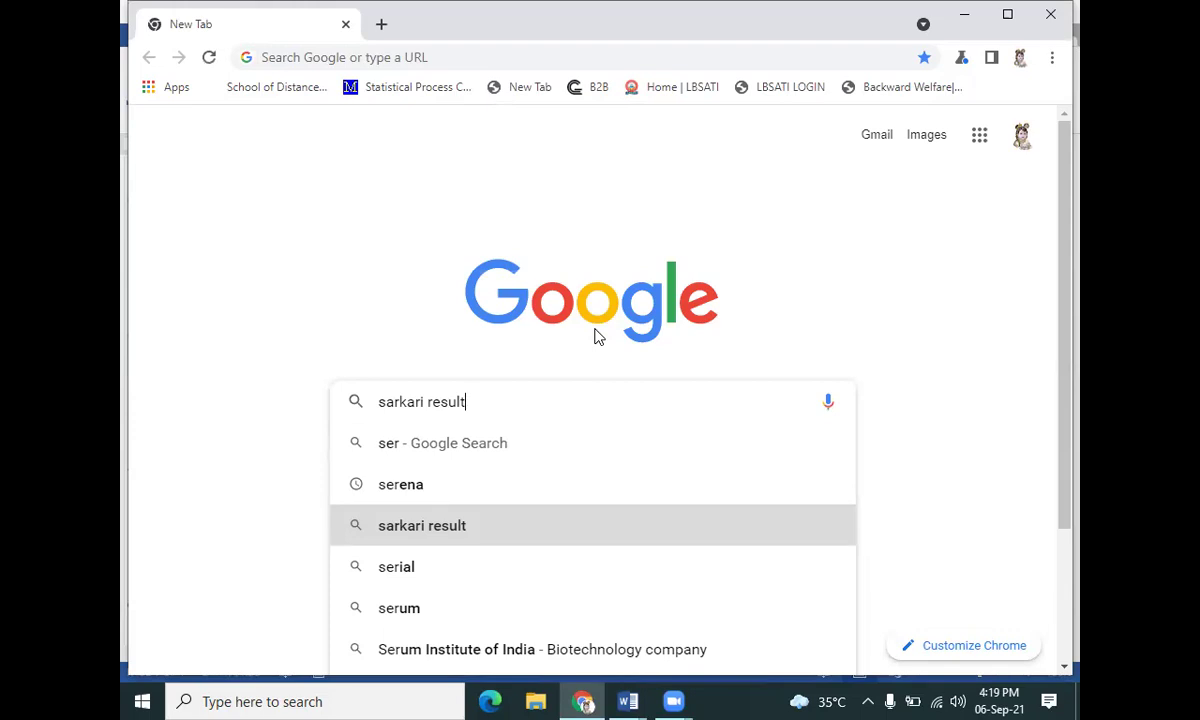
pyautogui.click(563, 537)
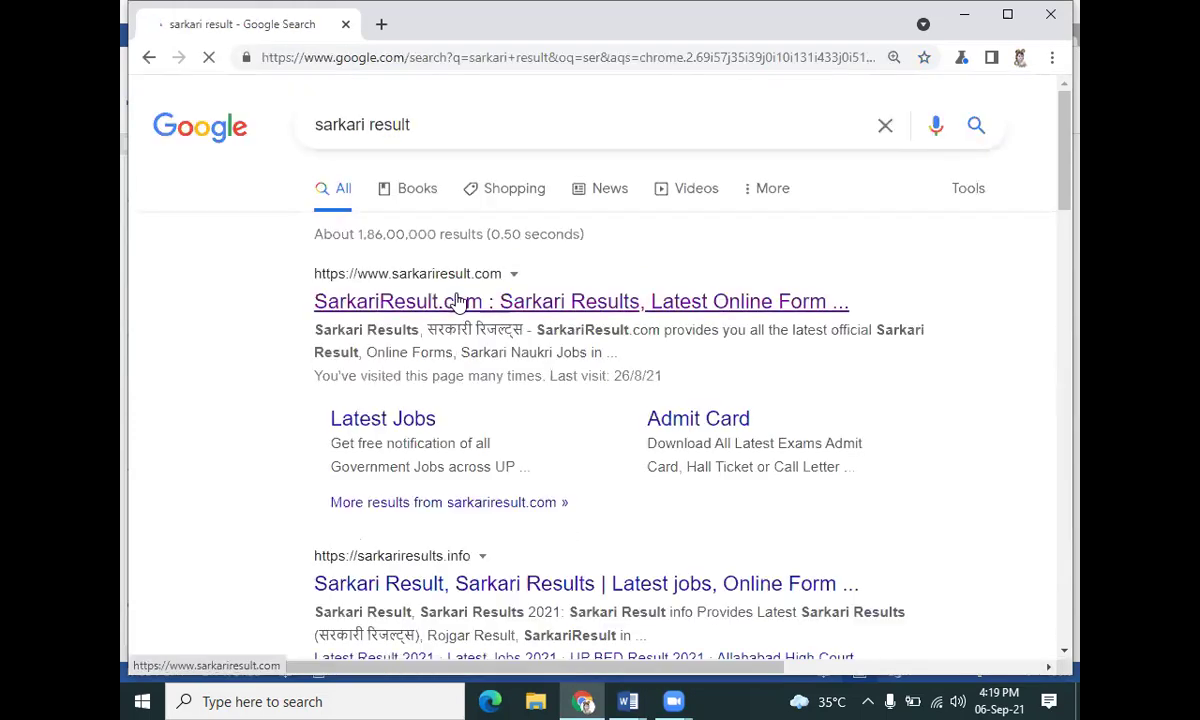
pyautogui.click(482, 316)
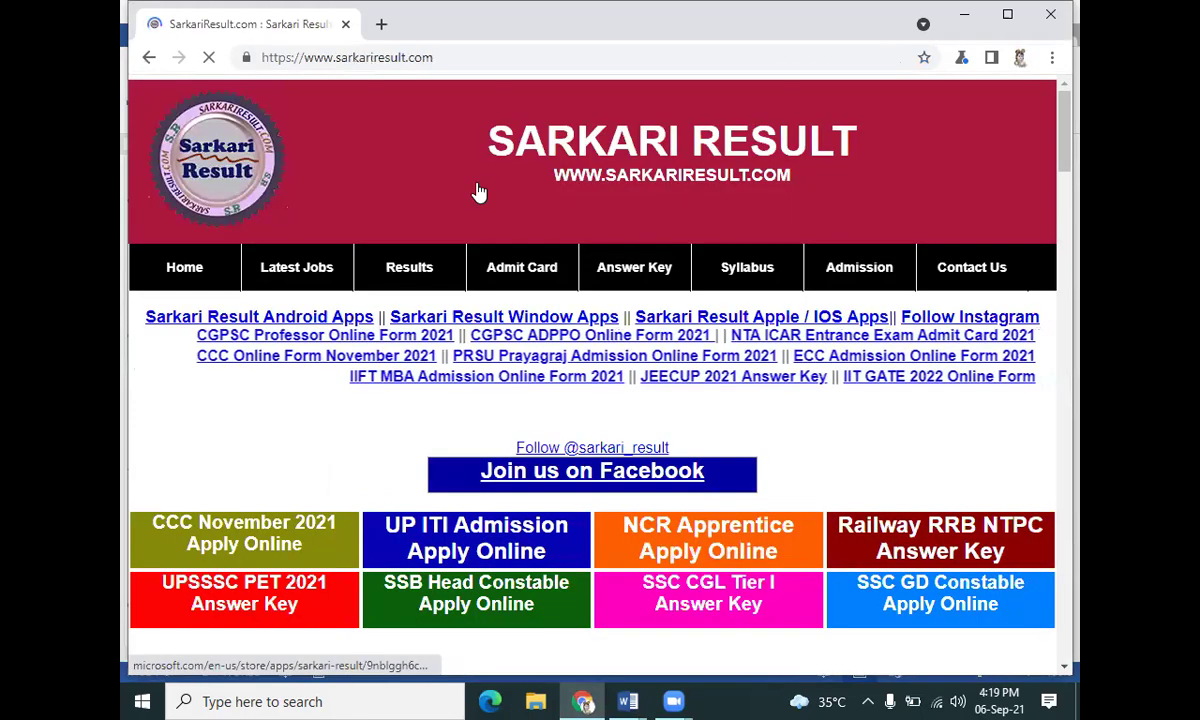
pyautogui.scroll(-3, 385, 325)
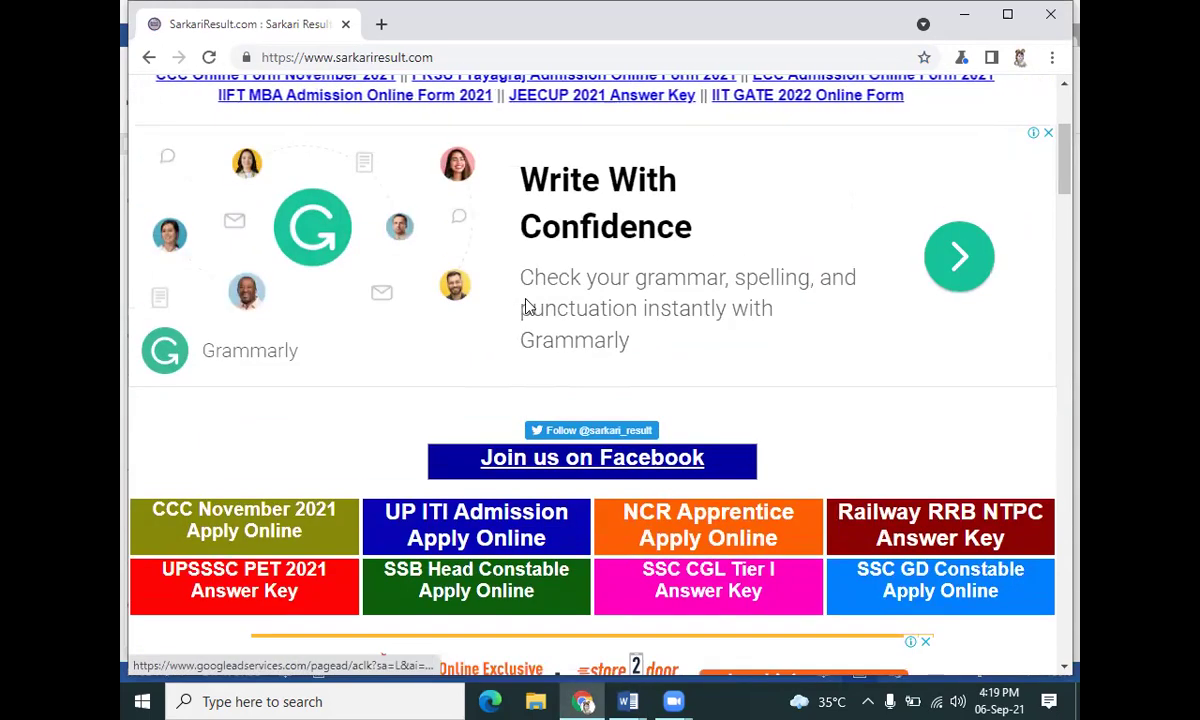
pyautogui.scroll(3, 560, 303)
pyautogui.scroll(2, 742, 282)
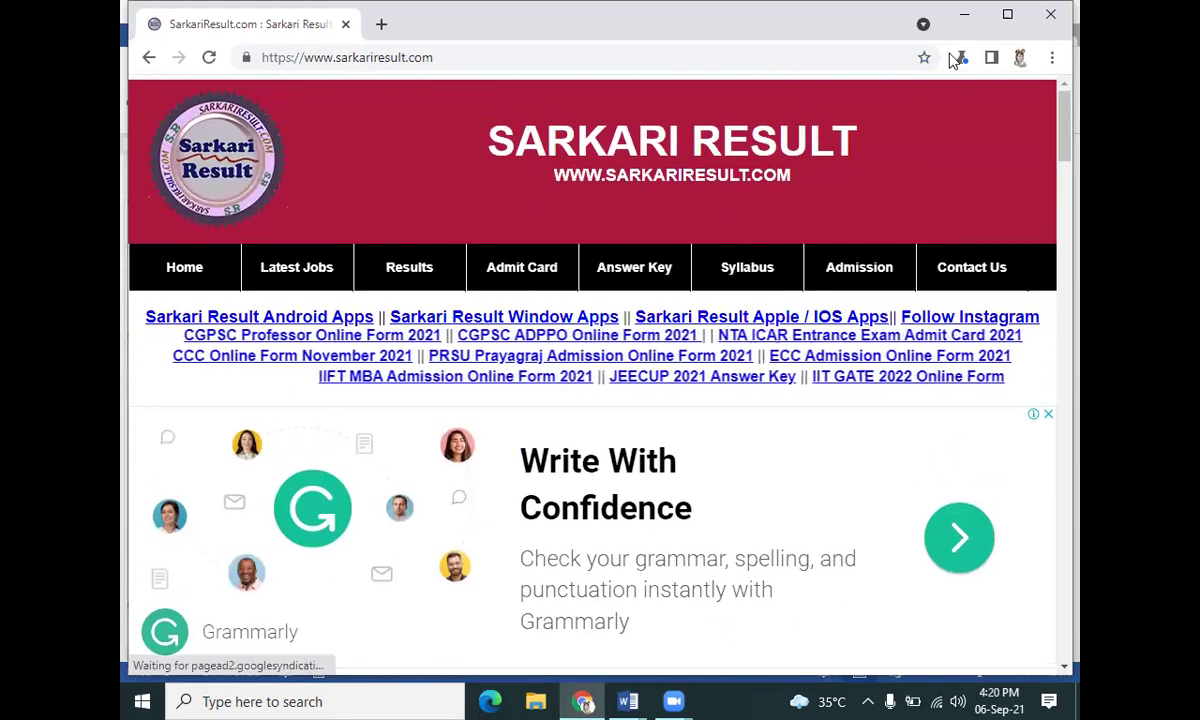
# Maximize Chrome, bookmark SarkariResult.com to the Bookmarks bar, and go back to the search results
pyautogui.click(1000, 28)
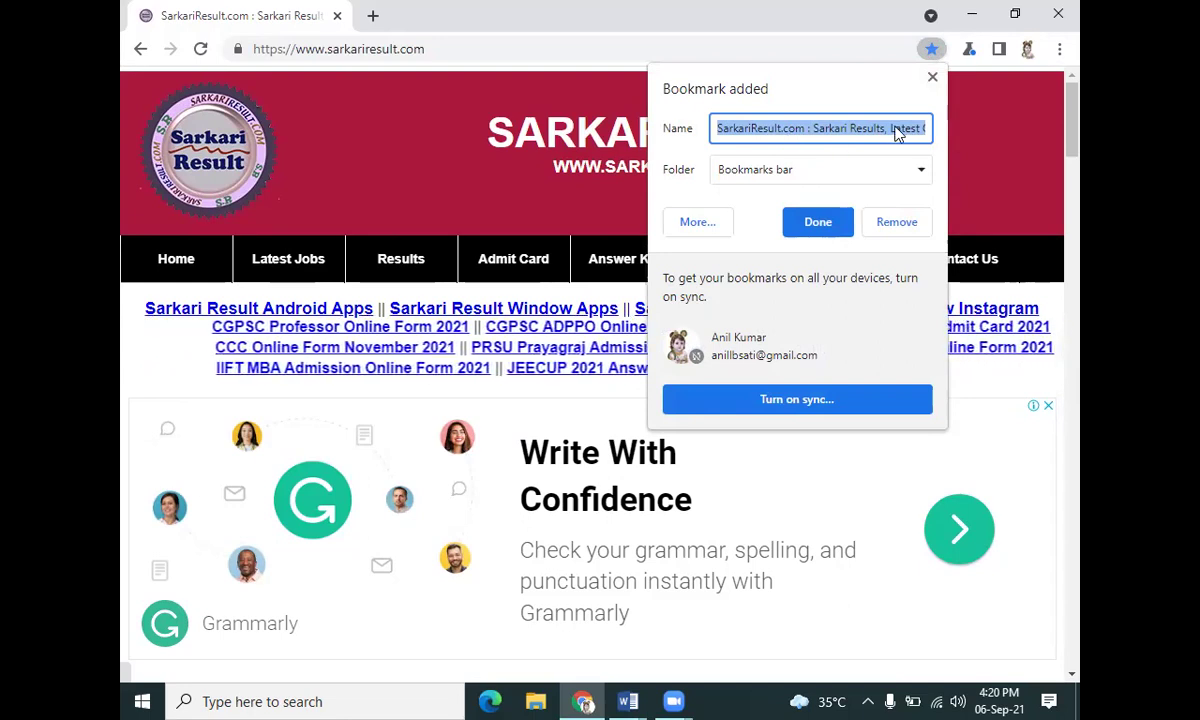
pyautogui.click(824, 231)
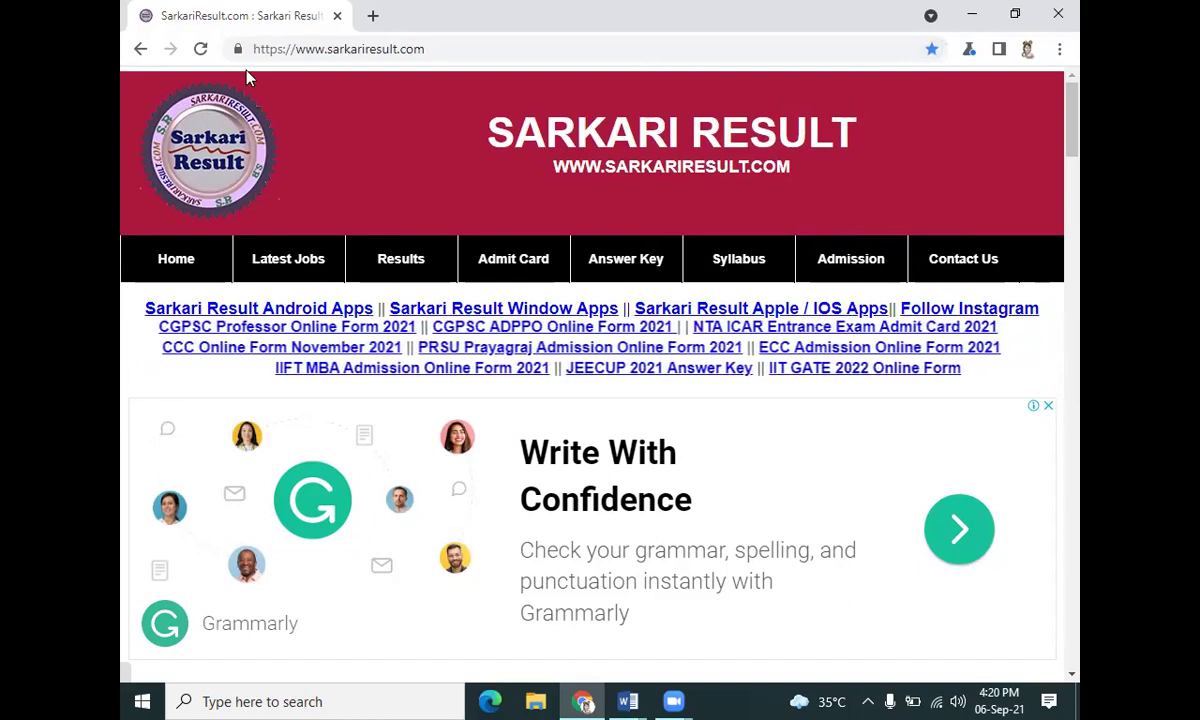
pyautogui.click(138, 50)
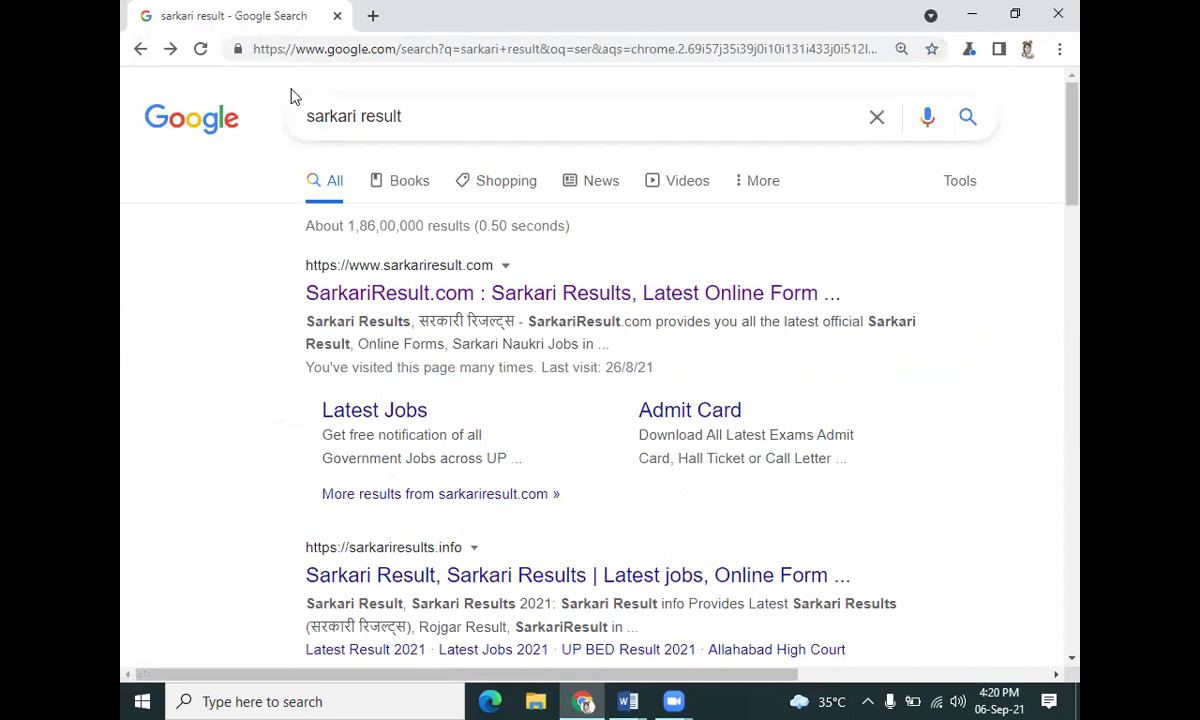
# In a new tab, search Google for 'lbs advanced' and open the 'LBSATI: Home' result at lbsati.in
pyautogui.hotkey('ctrl', 't')
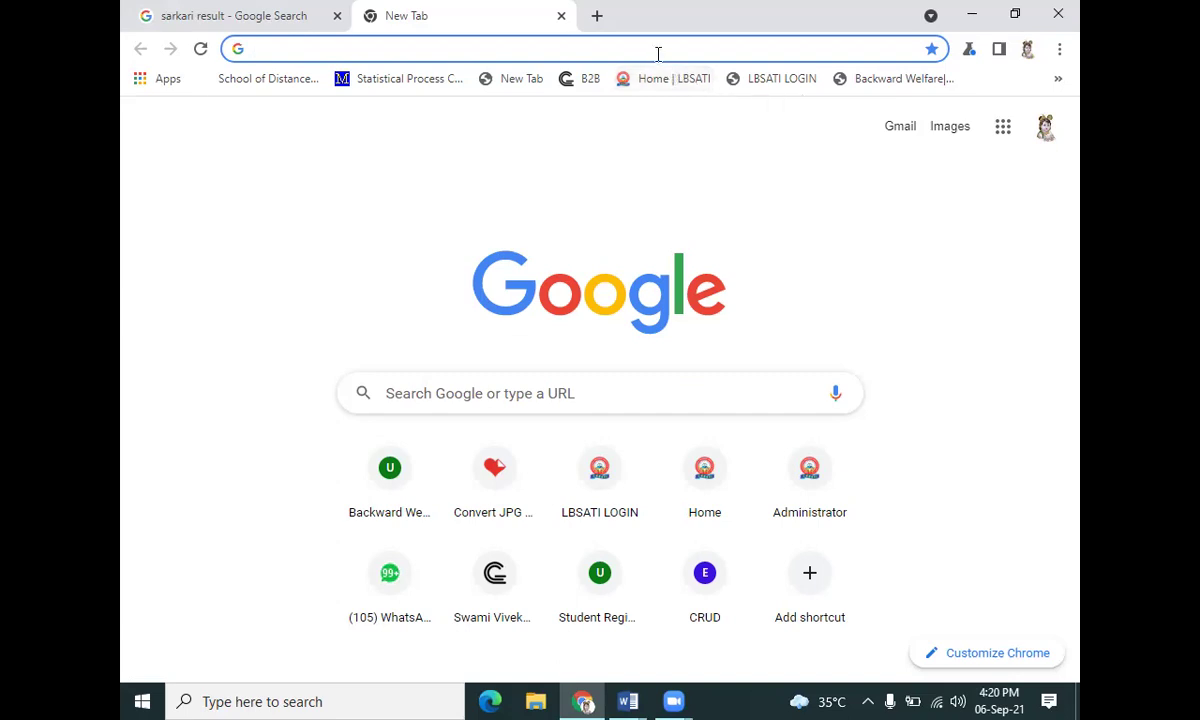
pyautogui.click(658, 53)
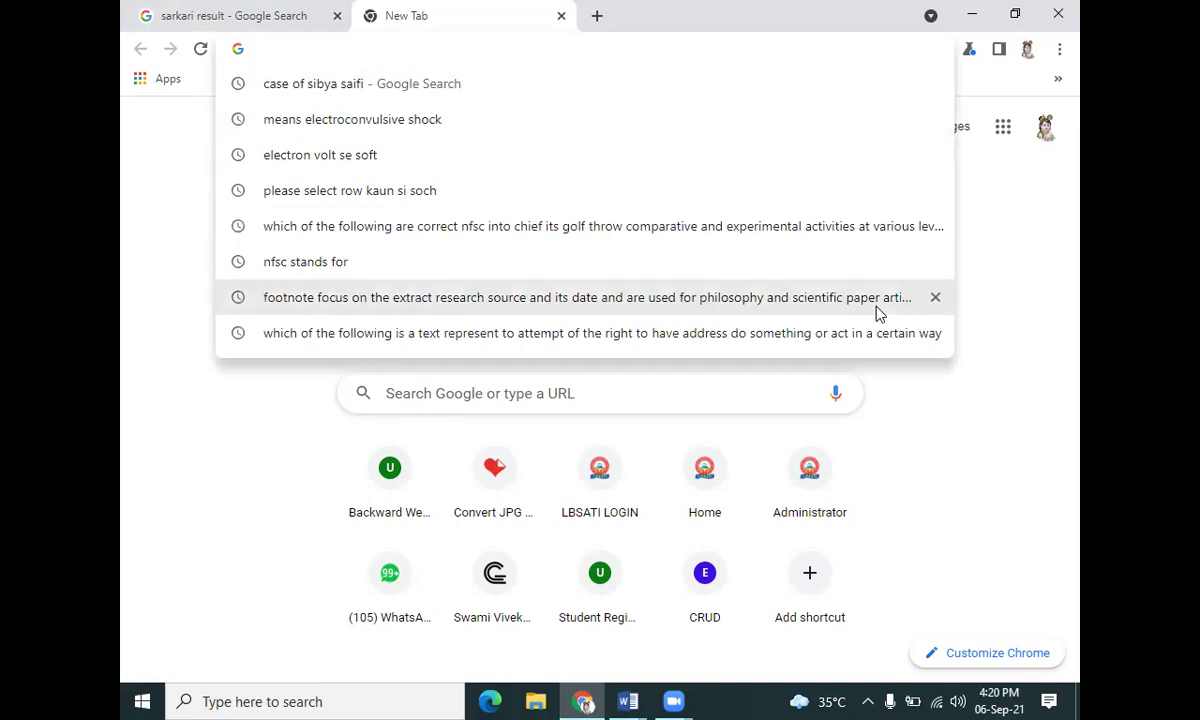
pyautogui.click(927, 391)
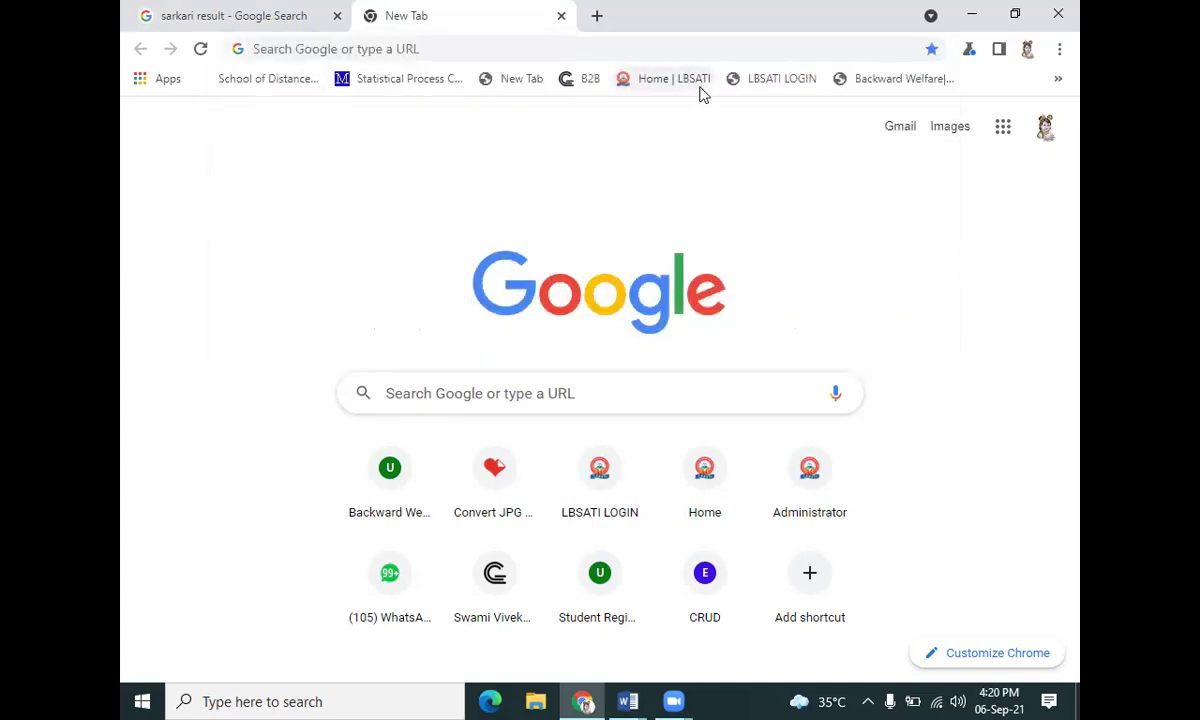
pyautogui.click(688, 393)
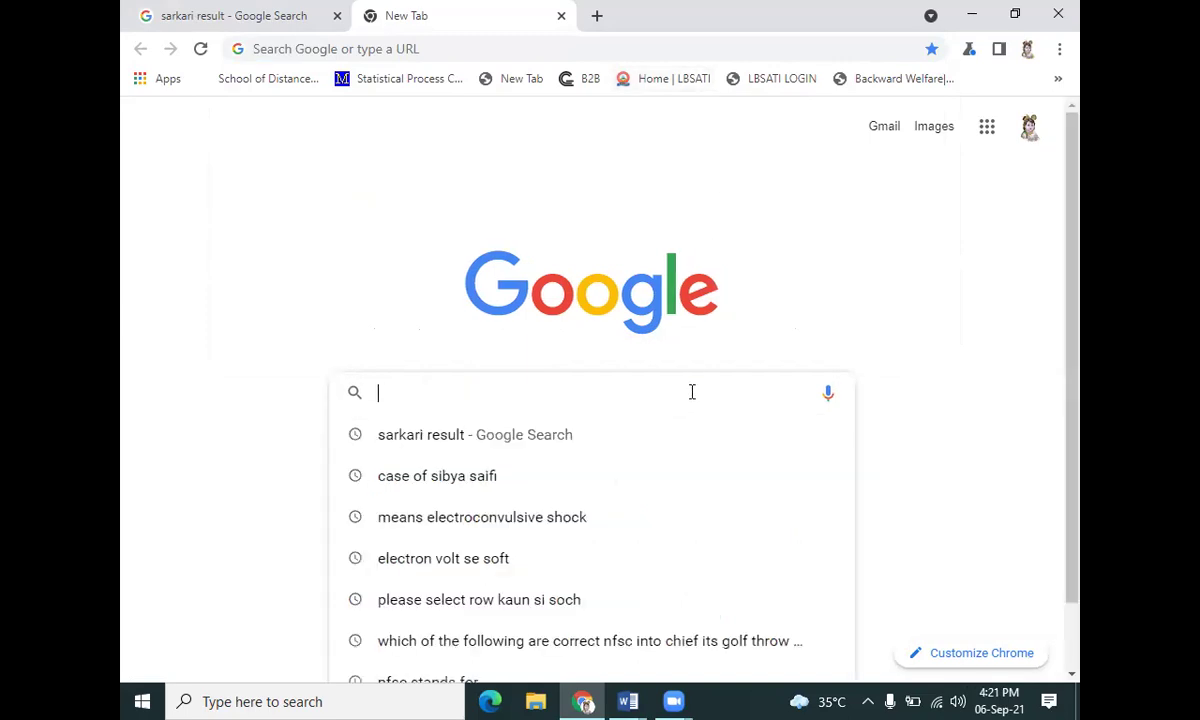
pyautogui.write('lb')
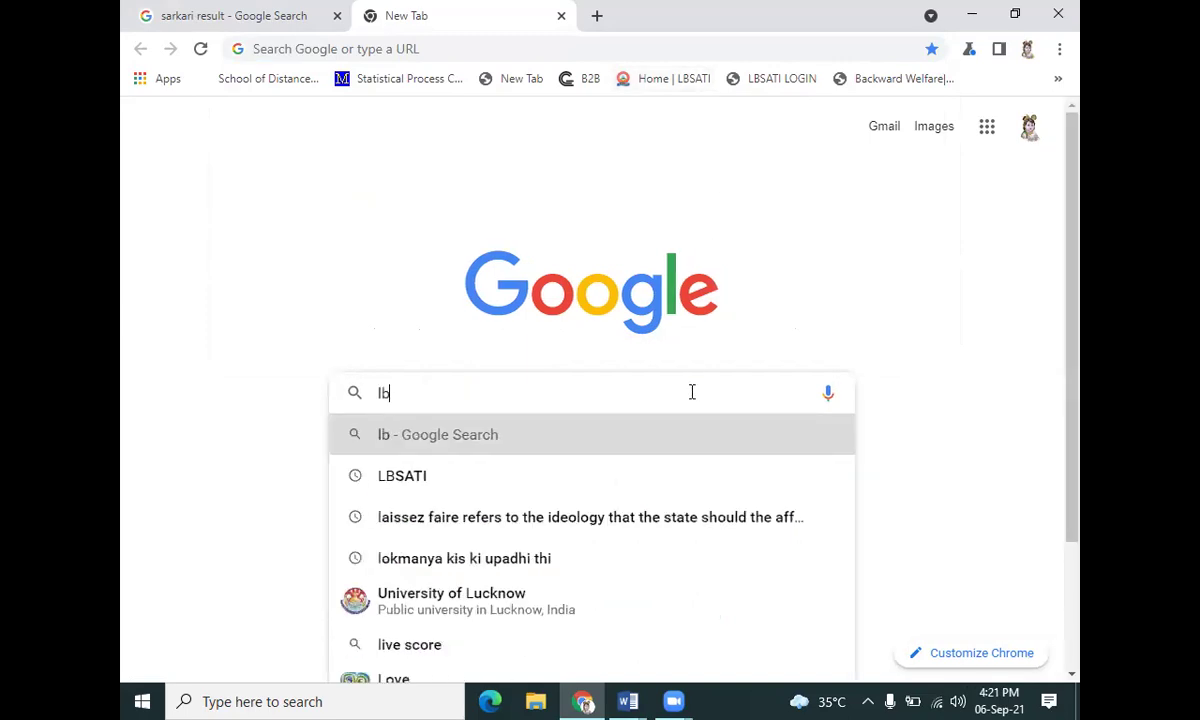
pyautogui.write('s advanced')
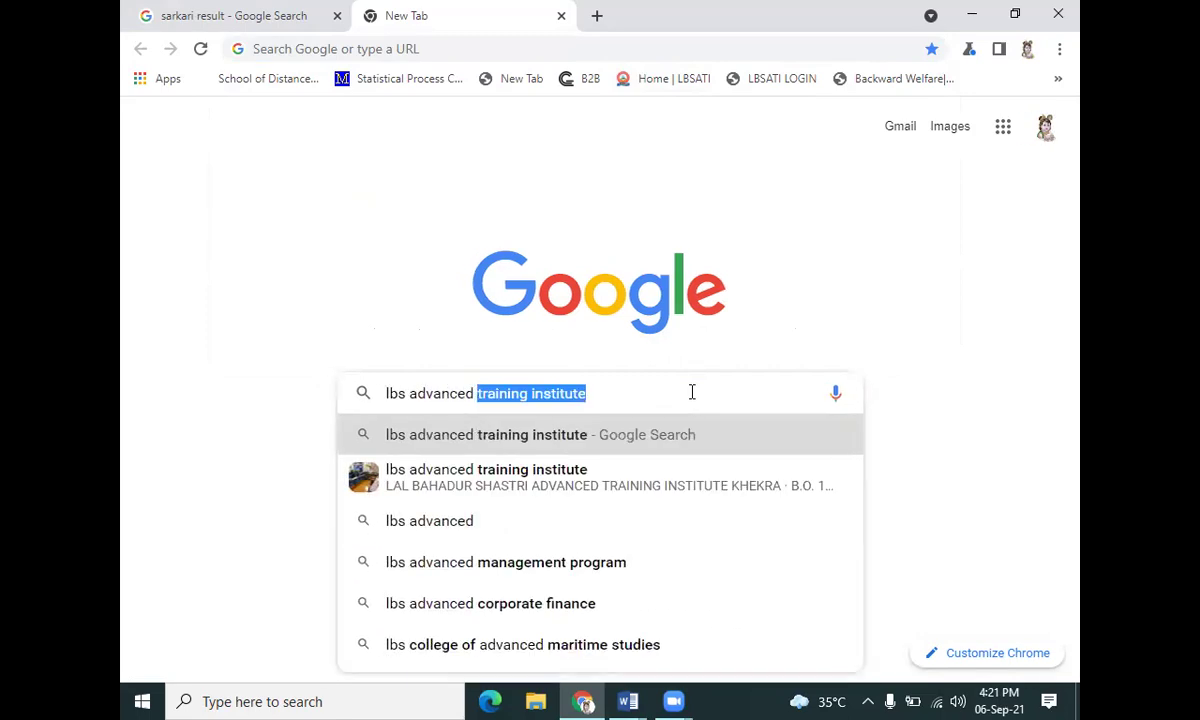
pyautogui.press('Return')
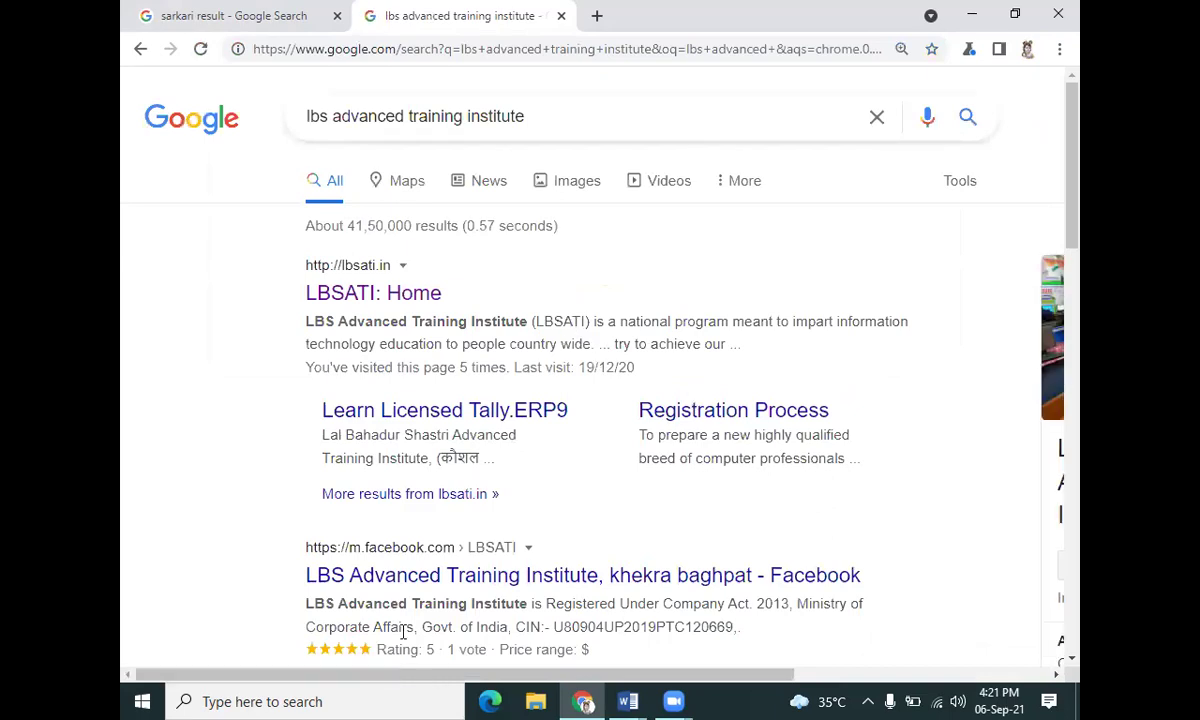
pyautogui.click(406, 300)
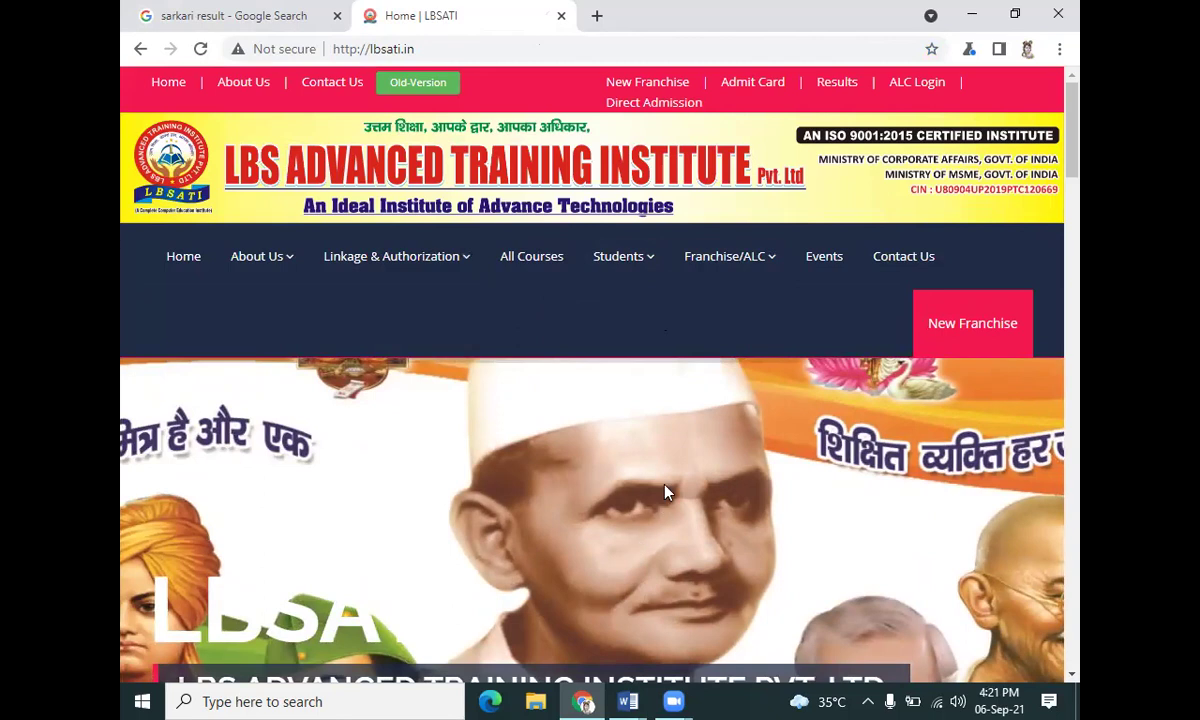
# Open a new tab, then close the sarkari result search tab and the LBSATI tab
pyautogui.moveTo(287, 236)
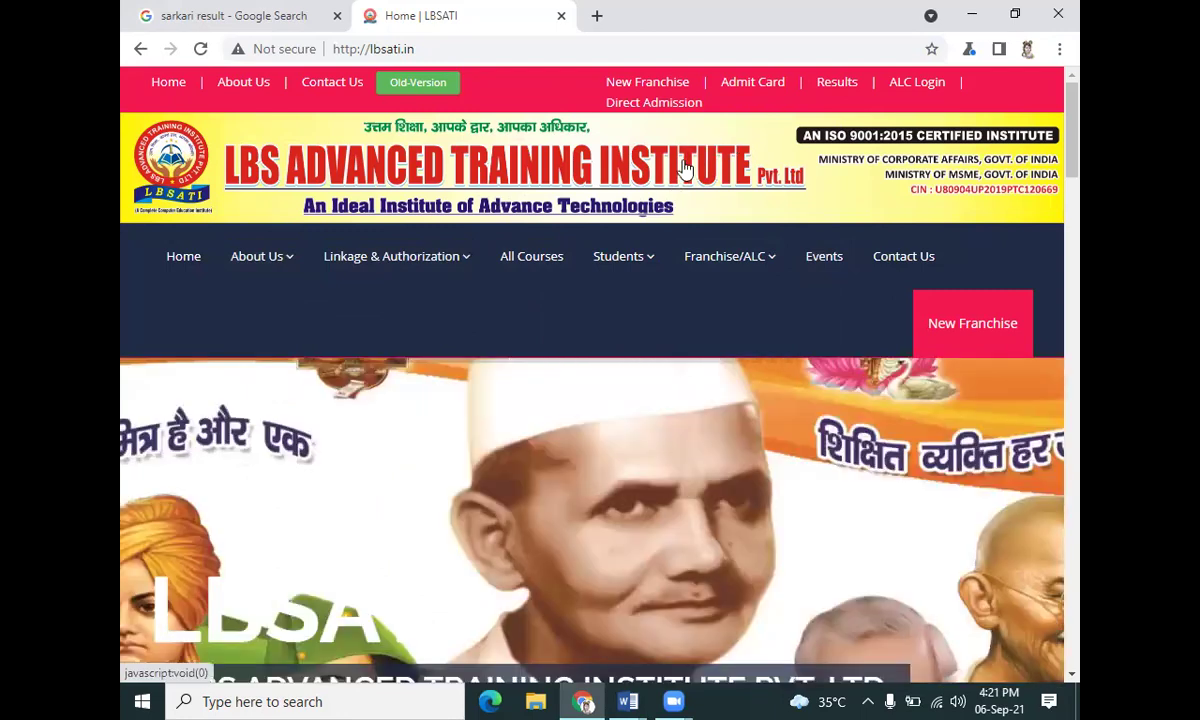
pyautogui.hotkey('ctrl', 't')
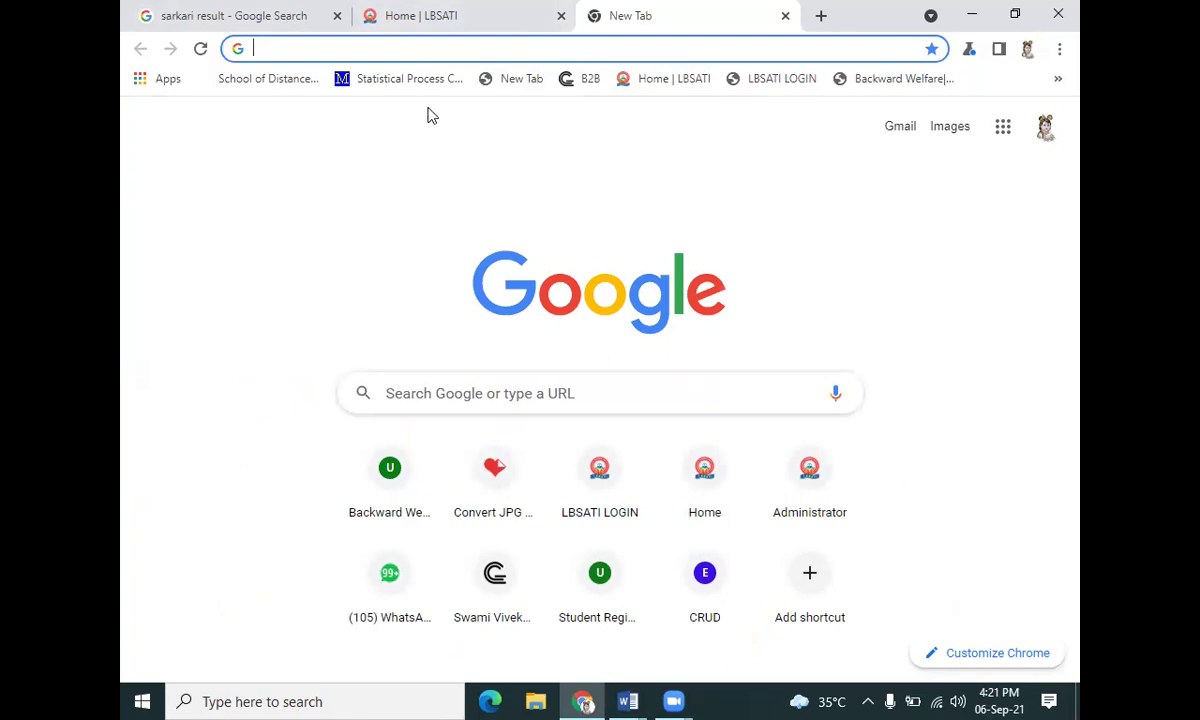
pyautogui.click(192, 24)
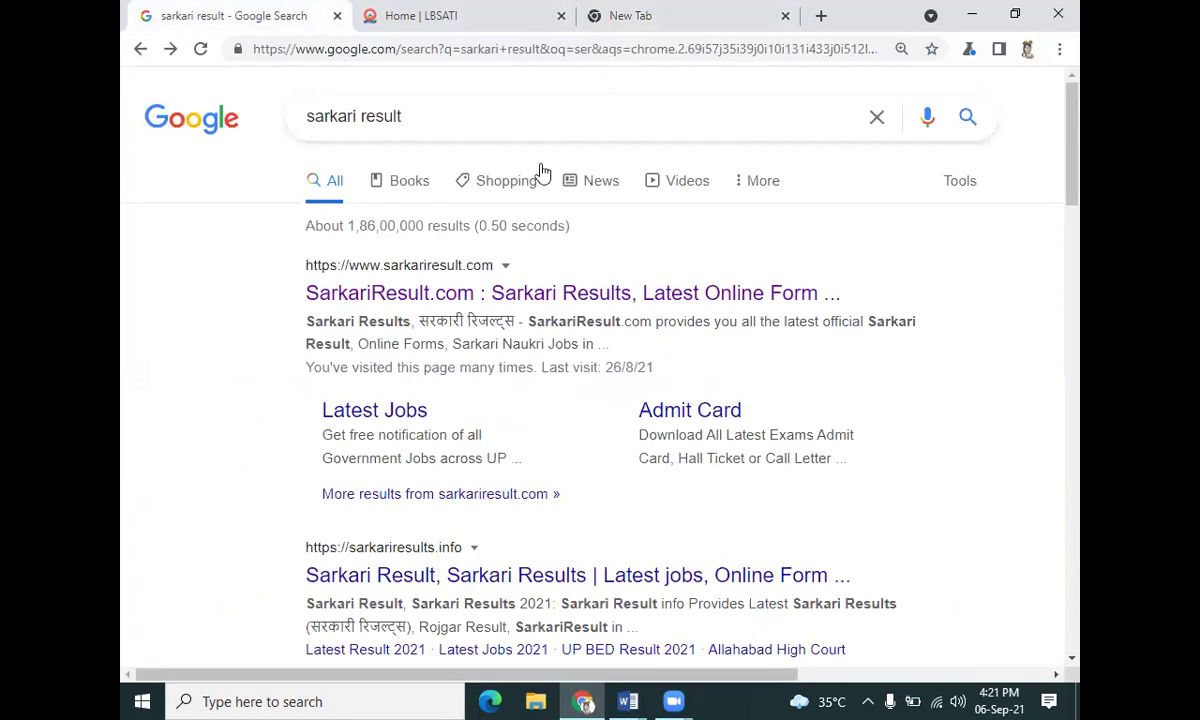
pyautogui.hotkey('ctrl', 'w')
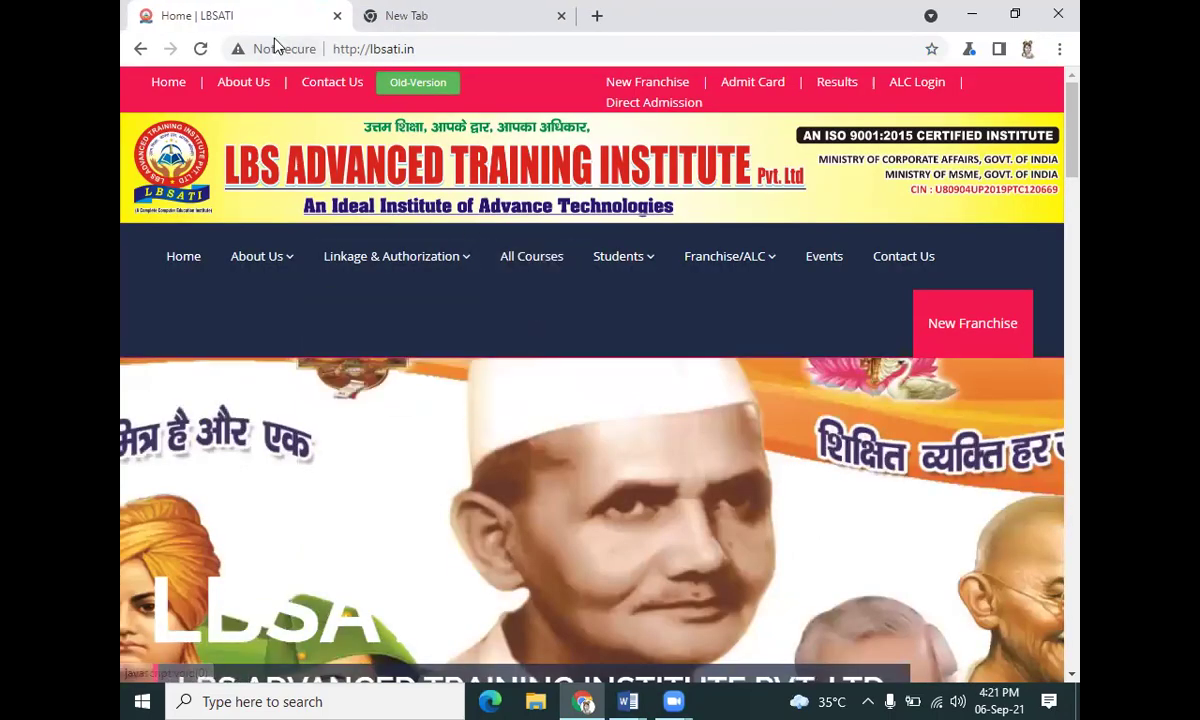
pyautogui.hotkey('ctrl', 'w')
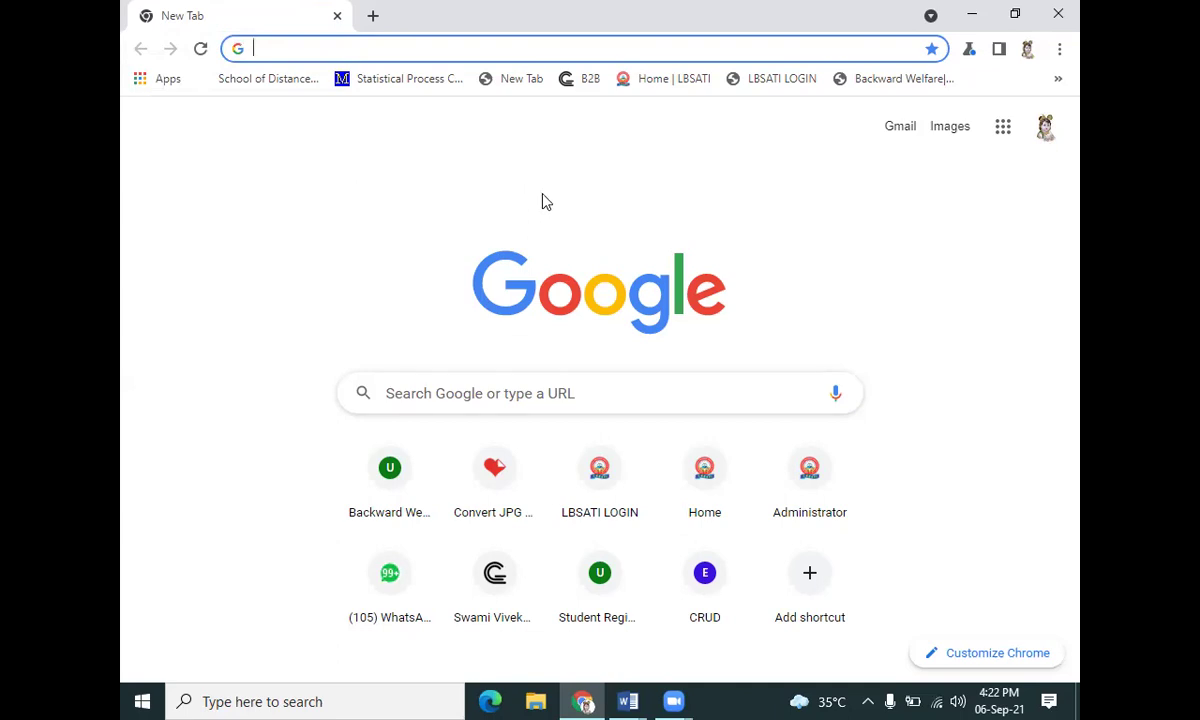
# Reopen lbsati.in from the 'Home | LBSATI' bookmark, then add a blank new tab
pyautogui.click(662, 84)
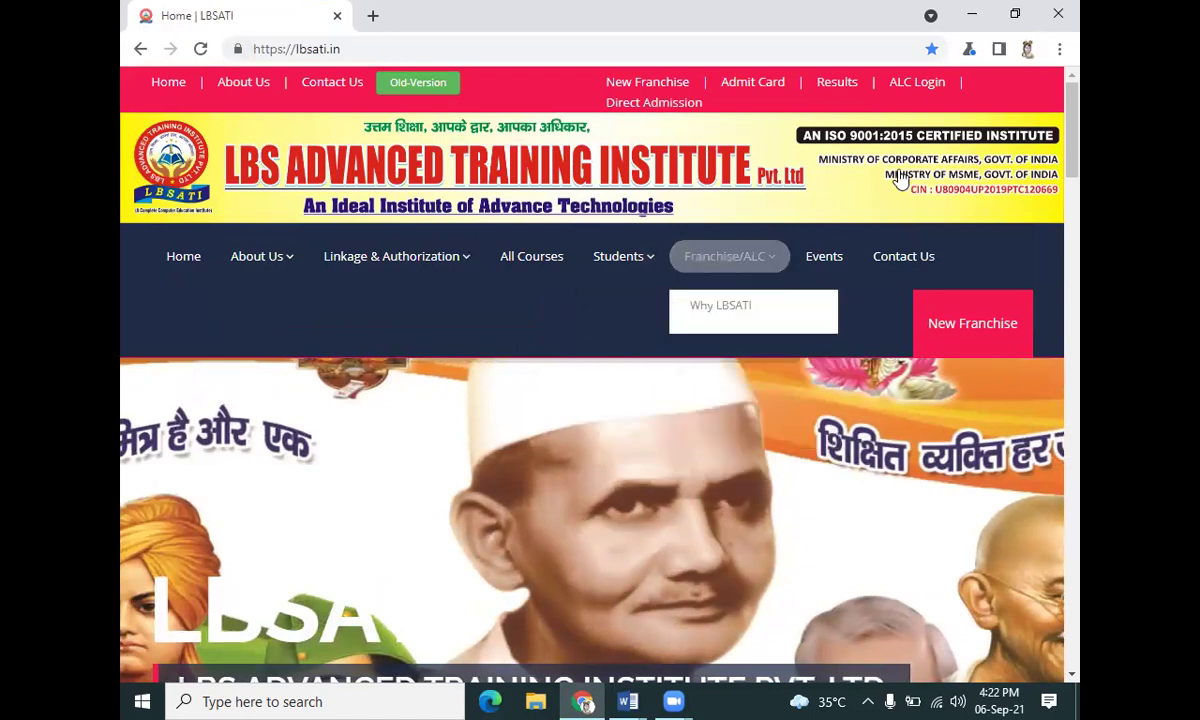
pyautogui.moveTo(764, 288)
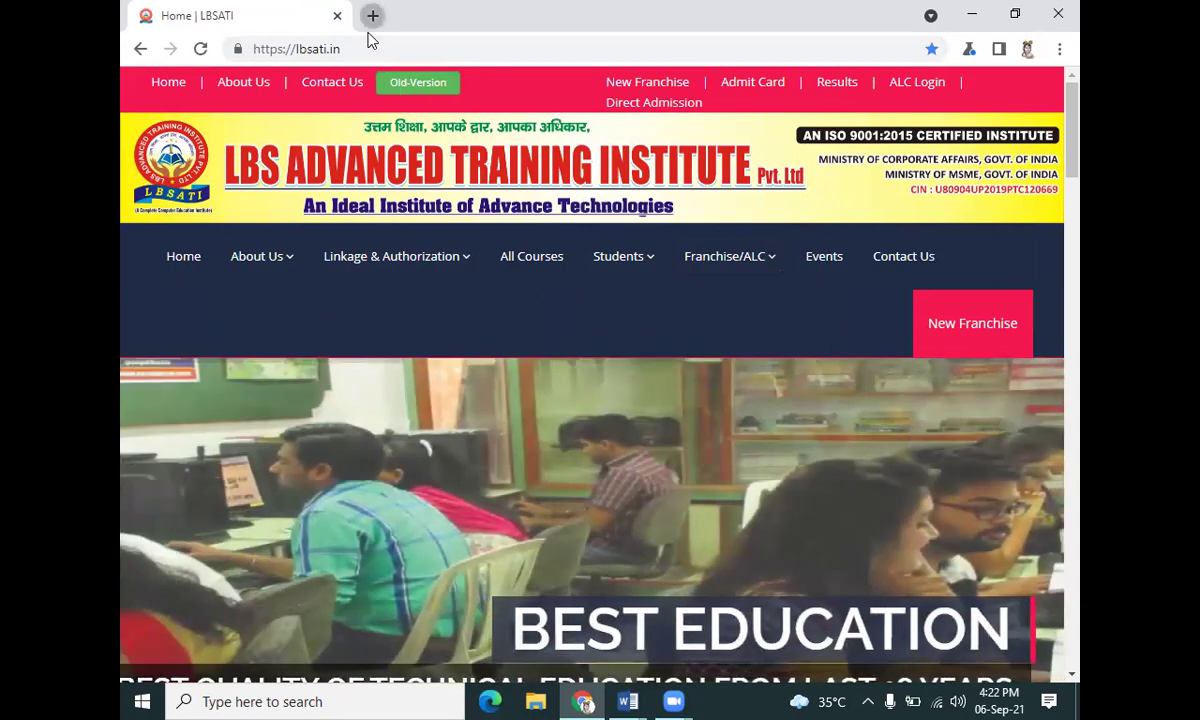
pyautogui.click(372, 15)
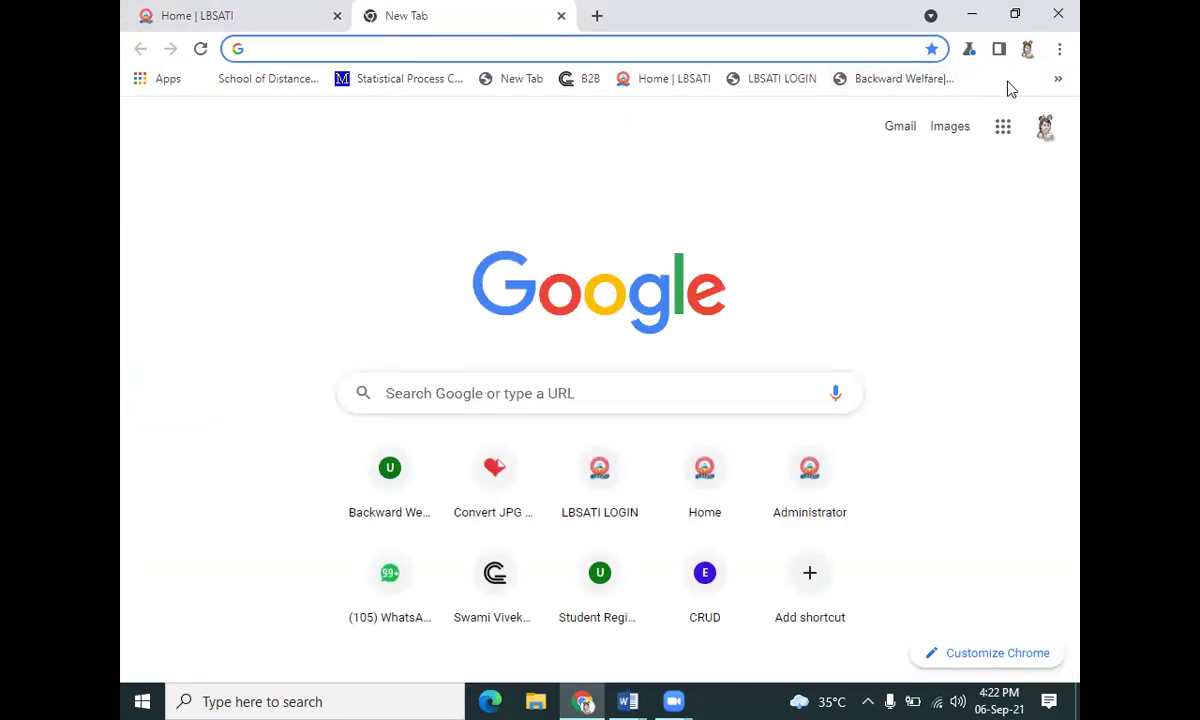
# Open SarkariResult.com from the bookmarks overflow and go to the SSC GD Constable Apply Online page
pyautogui.click(1058, 80)
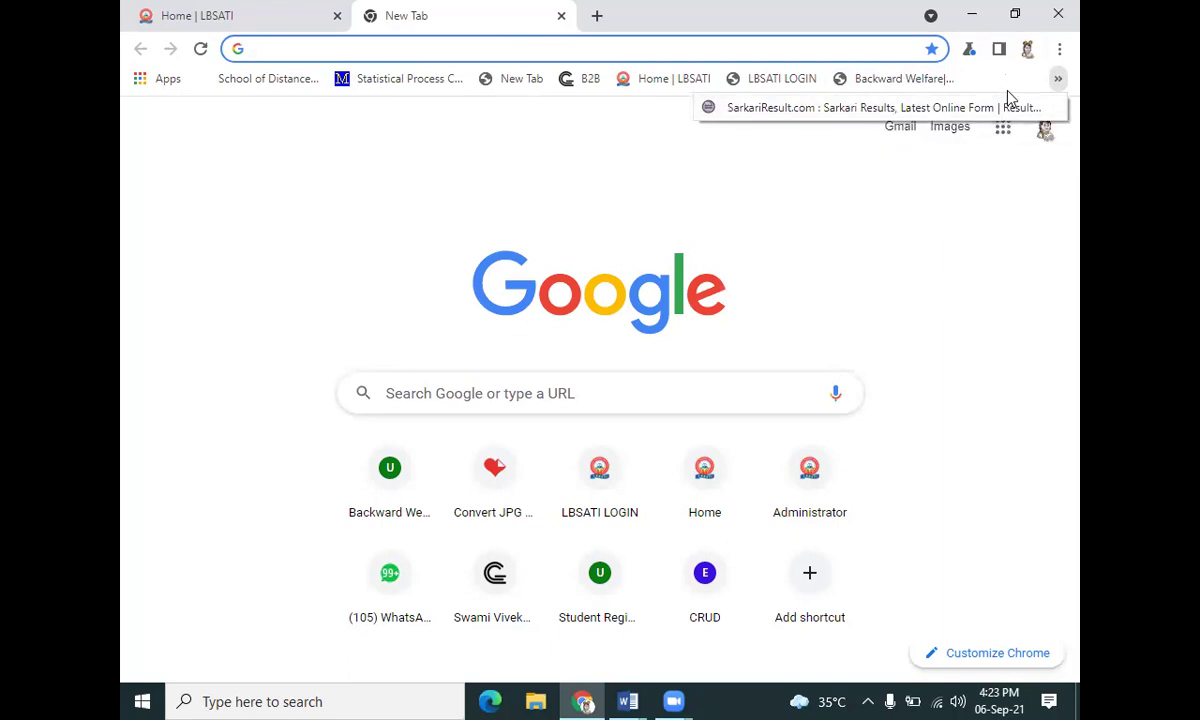
pyautogui.click(976, 84)
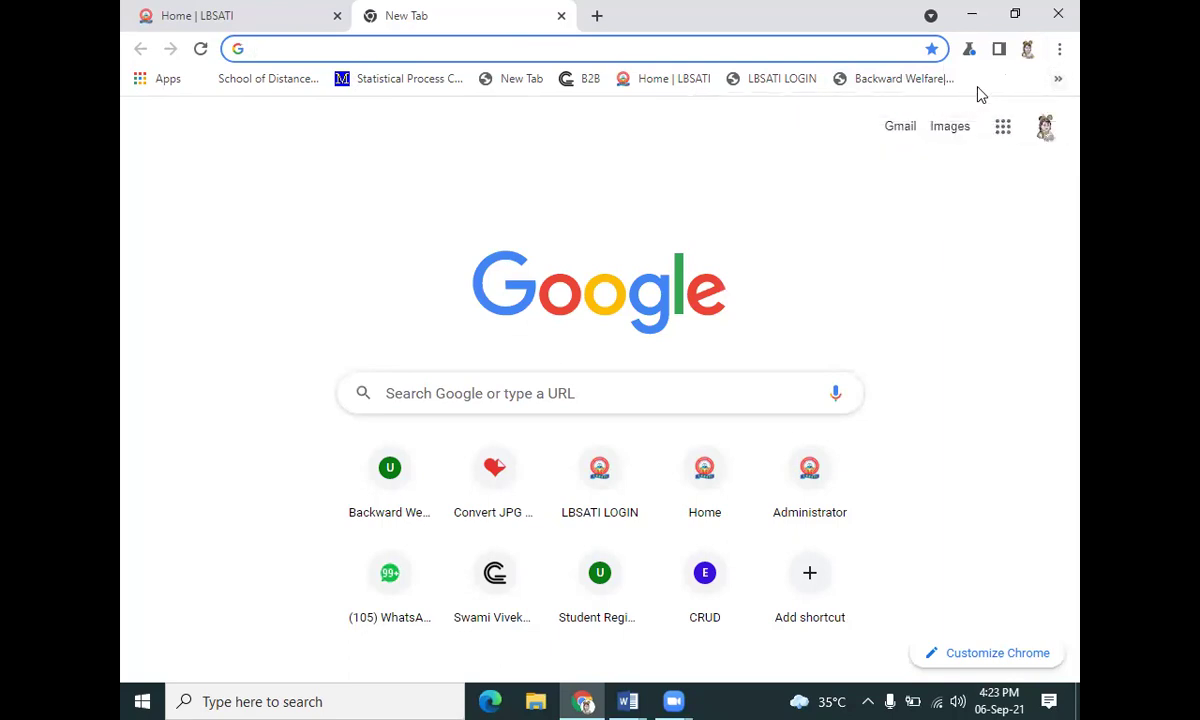
pyautogui.click(1058, 80)
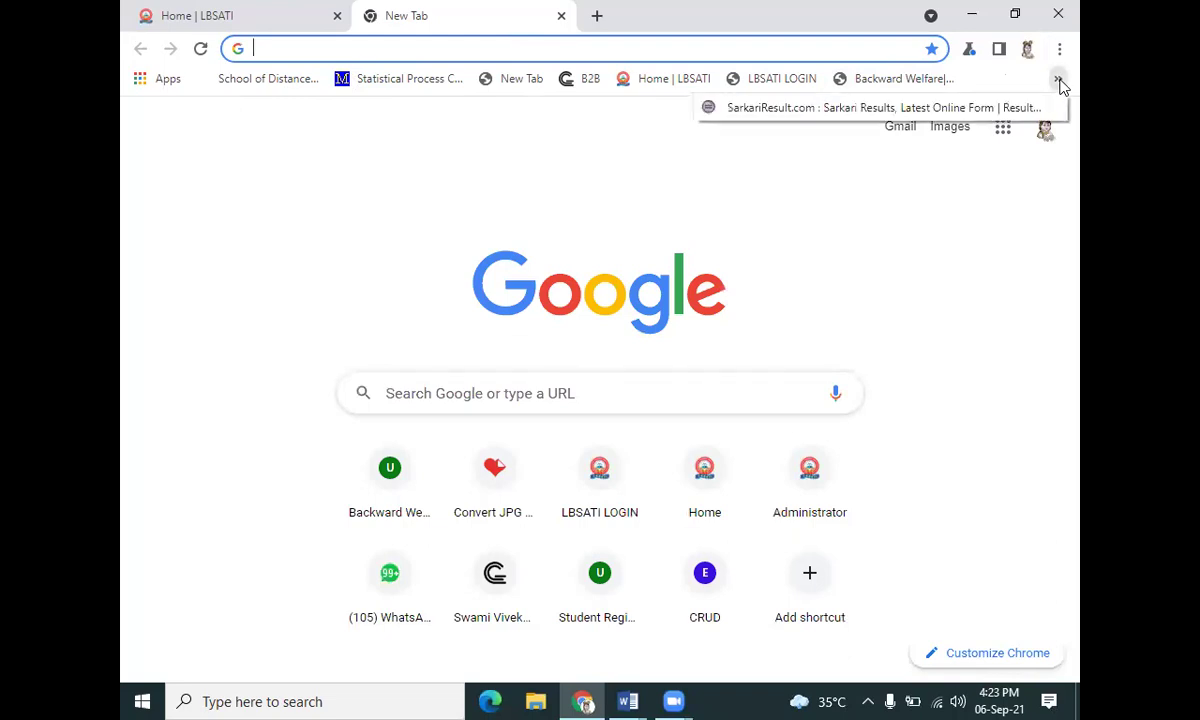
pyautogui.click(815, 115)
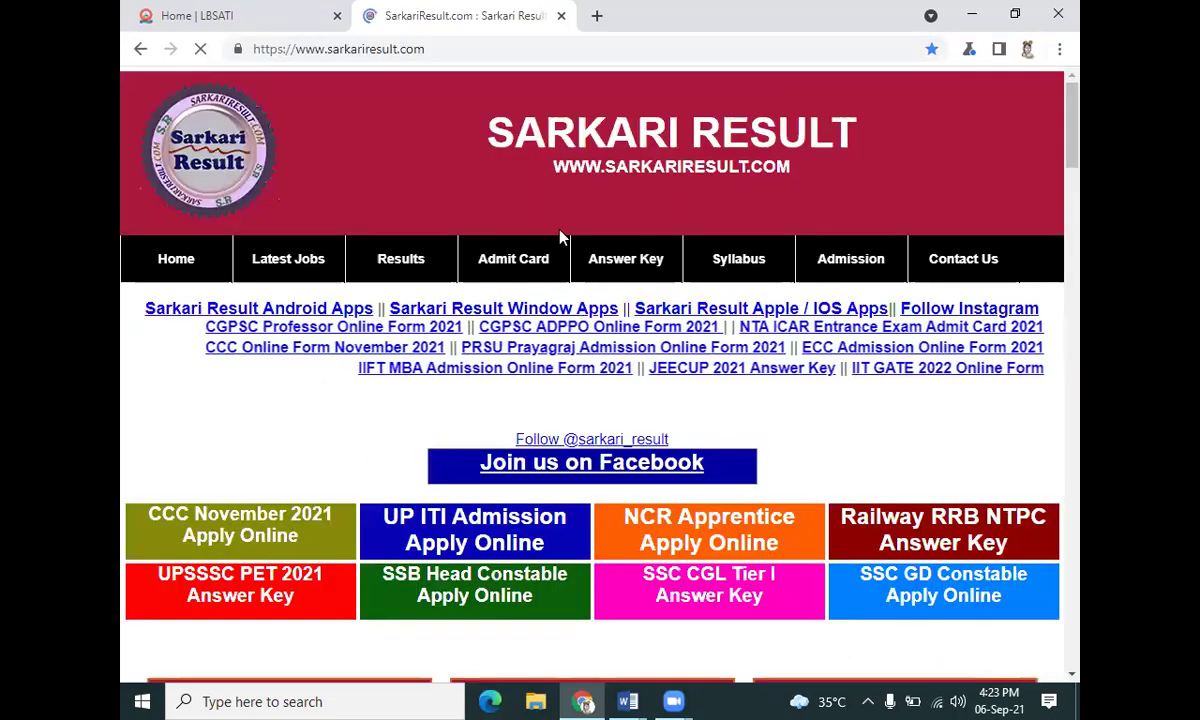
pyautogui.scroll(-6, 660, 385)
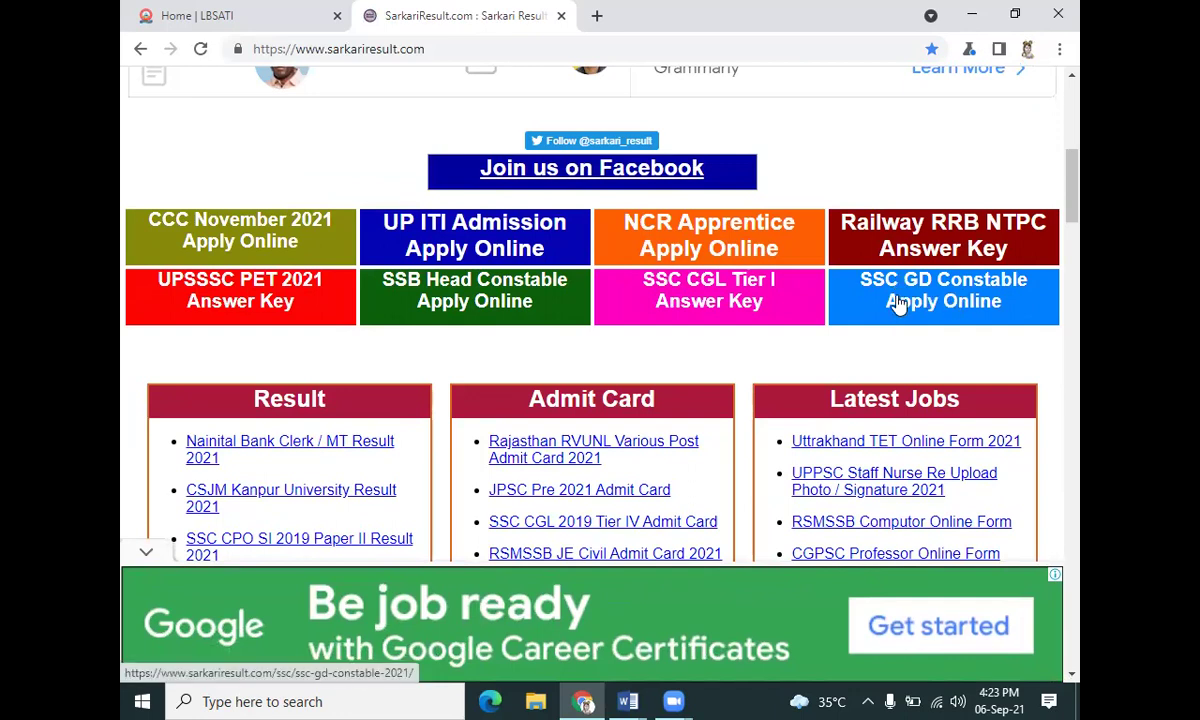
pyautogui.click(921, 300)
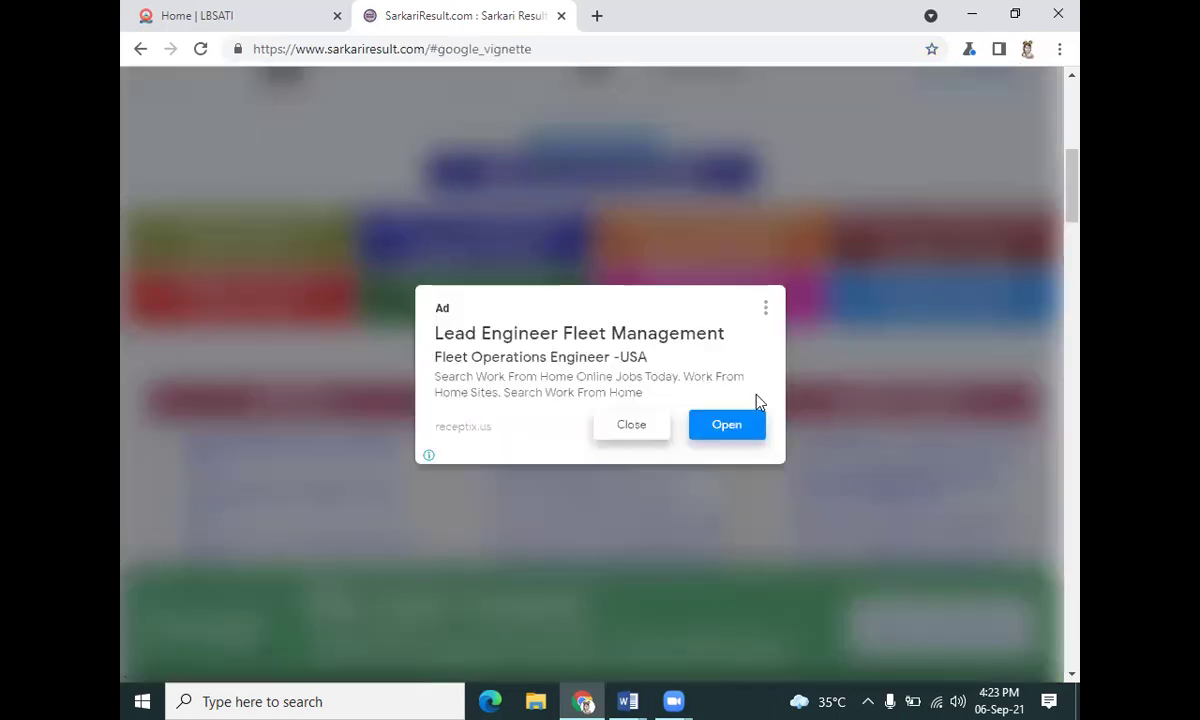
pyautogui.click(648, 426)
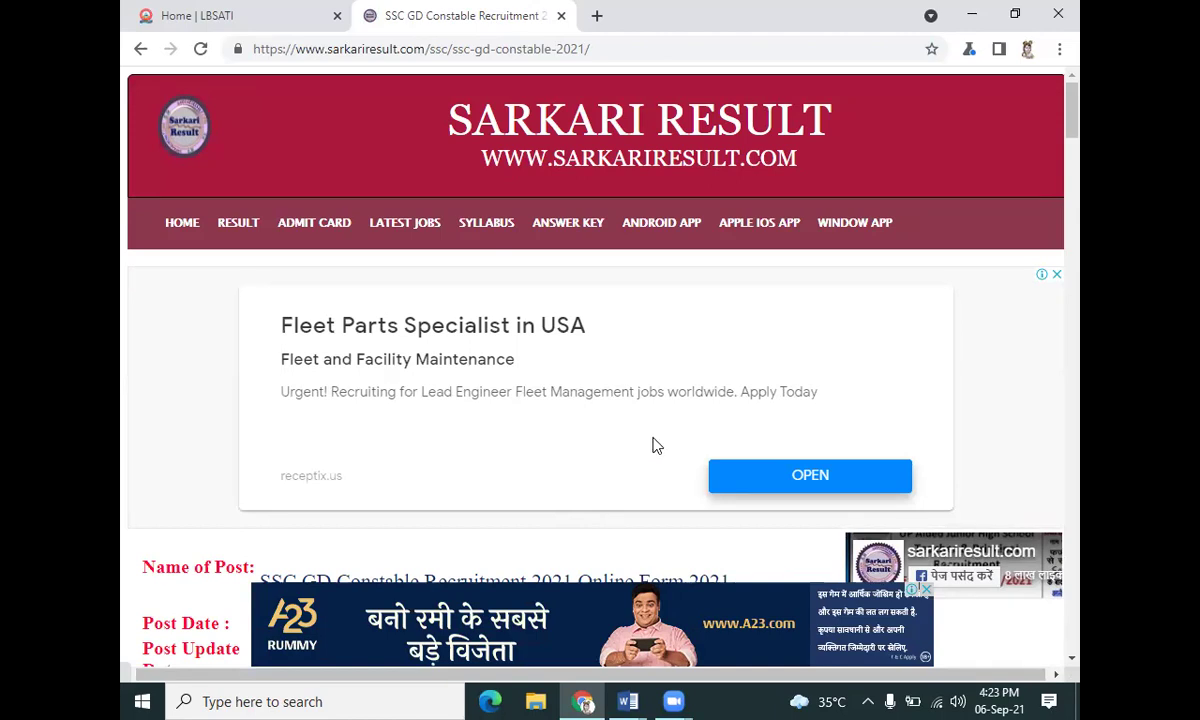
# Switch back to Word's Document1 with its sample paragraphs
pyautogui.hotkey('alt', 'Tab')
pyautogui.hotkey('alt', 'Tab')
pyautogui.hotkey('alt', 'Tab')
pyautogui.hotkey('alt', 'Tab')
pyautogui.scroll(-5, 678, 380)
pyautogui.scroll(1, 678, 383)
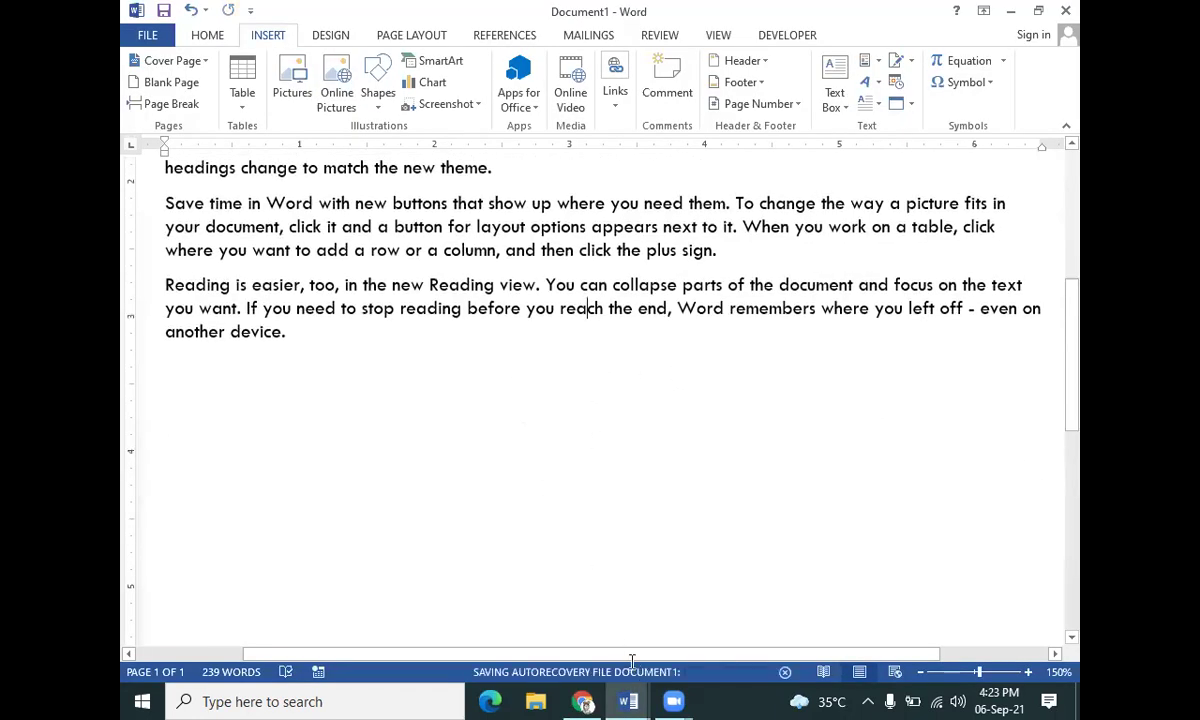
# Switch to the Word document holding the two file hyperlinks
pyautogui.moveTo(628, 701)
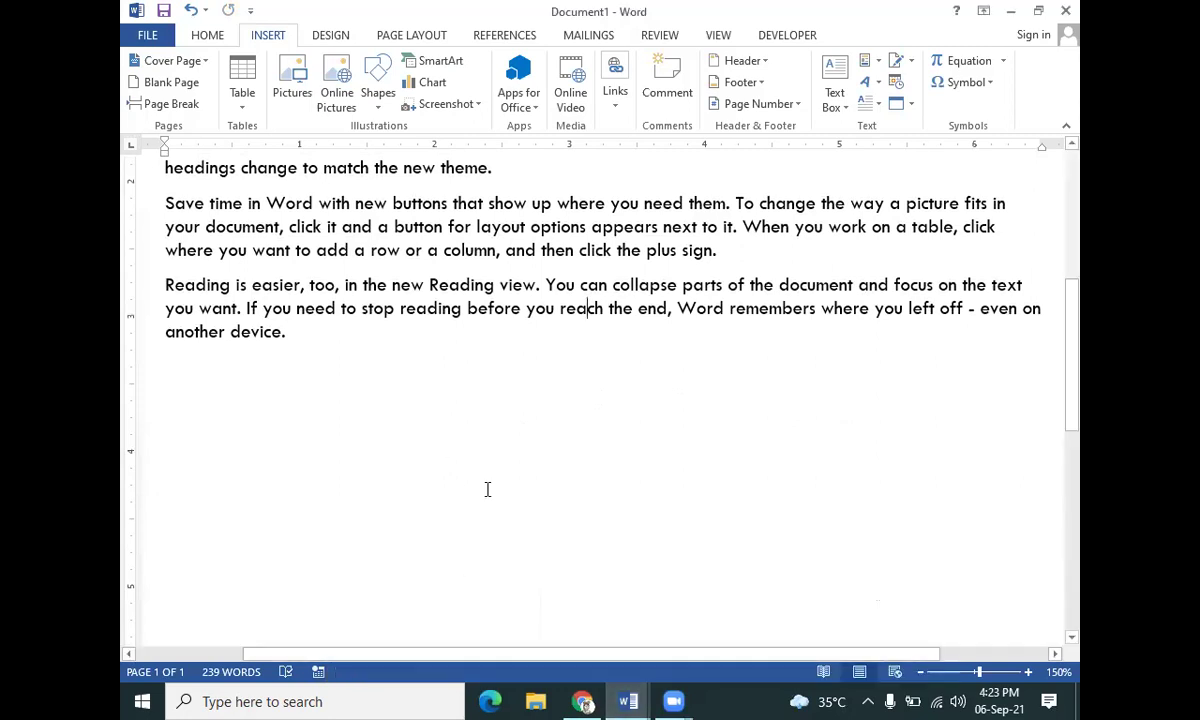
pyautogui.click(844, 634)
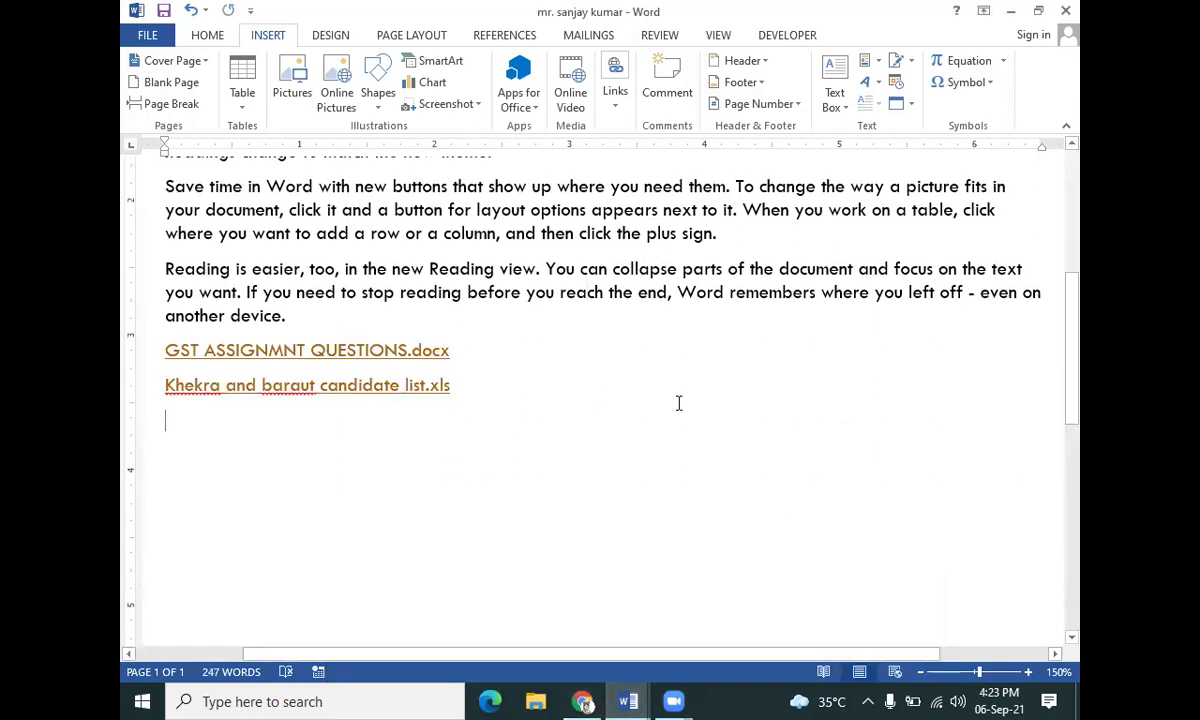
pyautogui.scroll(6, 445, 393)
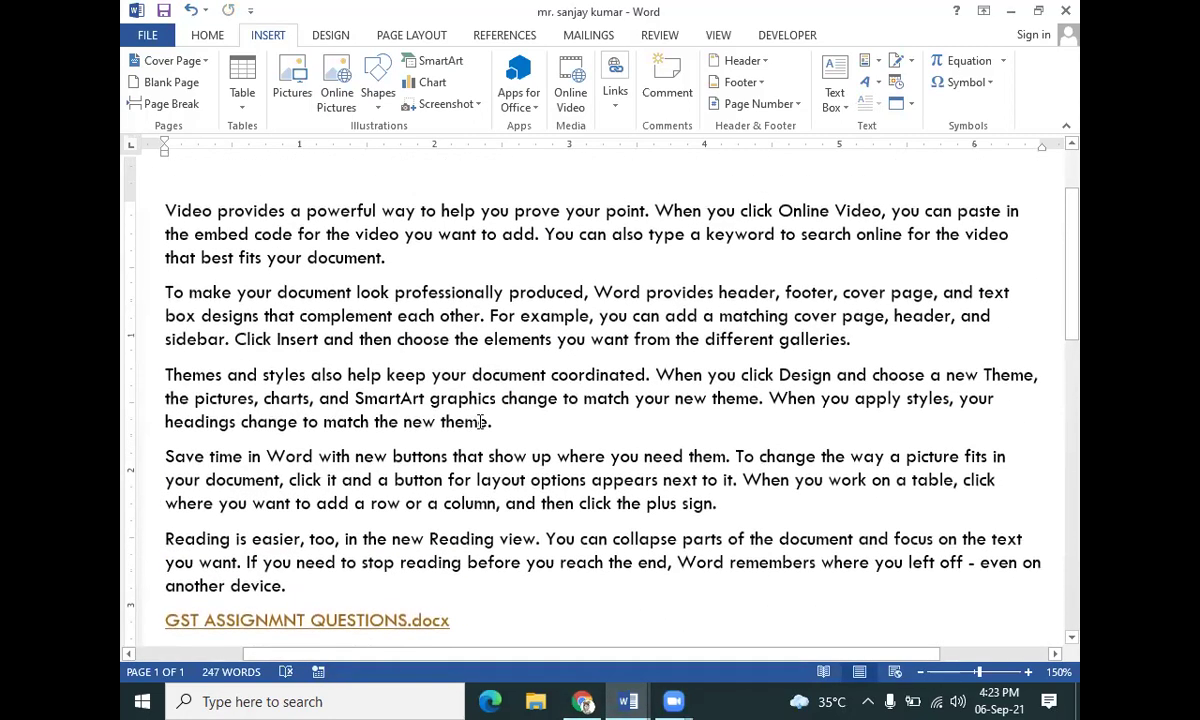
# Paste the copied paragraphs below the file links, then select the whole 'Reading is easier' paragraph
pyautogui.moveTo(162, 322); pyautogui.dragTo(782, 620)
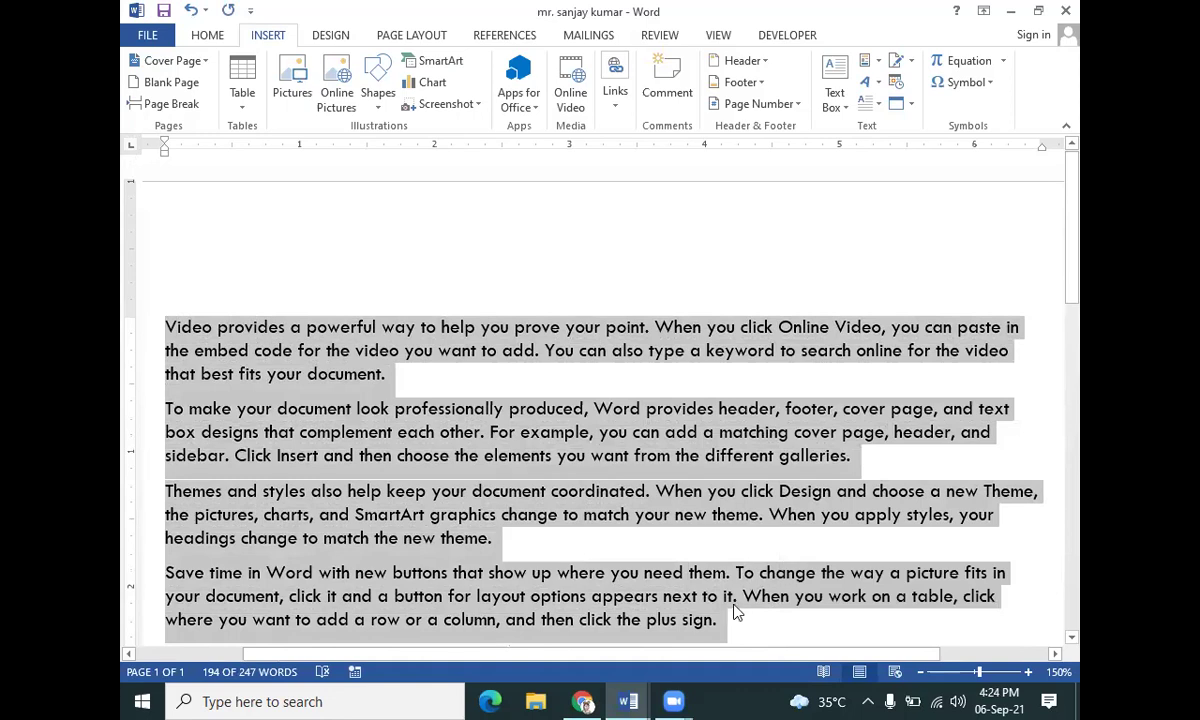
pyautogui.scroll(-5, 412, 549)
pyautogui.click(278, 491)
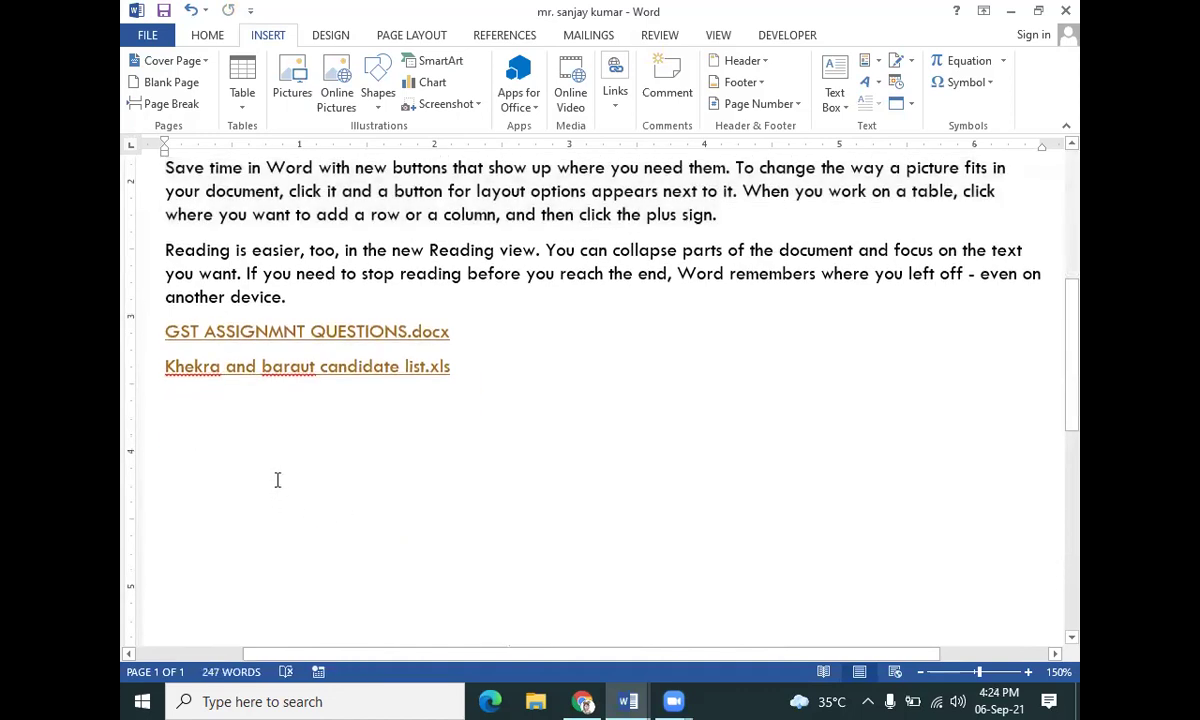
pyautogui.write('Video provides a powerful way to help you prove your point. When you click Online Video, you can paste in the embed code for the video you want to add. You can also type a keyword to search online for the video that best fits your document. To make your document look professionally produced, Word provides header, footer, cover page, and text box designs that complement each other. For example, you can add a matching cover page, header, and sidebar. Click Insert and then choose the elements you want from the different galleries. Themes and styles also help keep your document coordinated. When you click Design and choose a new Theme, the pictures, charts, and SmartArt graphics change to match your new theme. When you apply styles, your headings change to match the new theme. Save time in Word with new buttons that show up where you need them. To change the way a picture fits in your document, click it and a button for layout options appears next to it. When you work on a table, click where you want to add a row or a column, and then click the plus sign.')
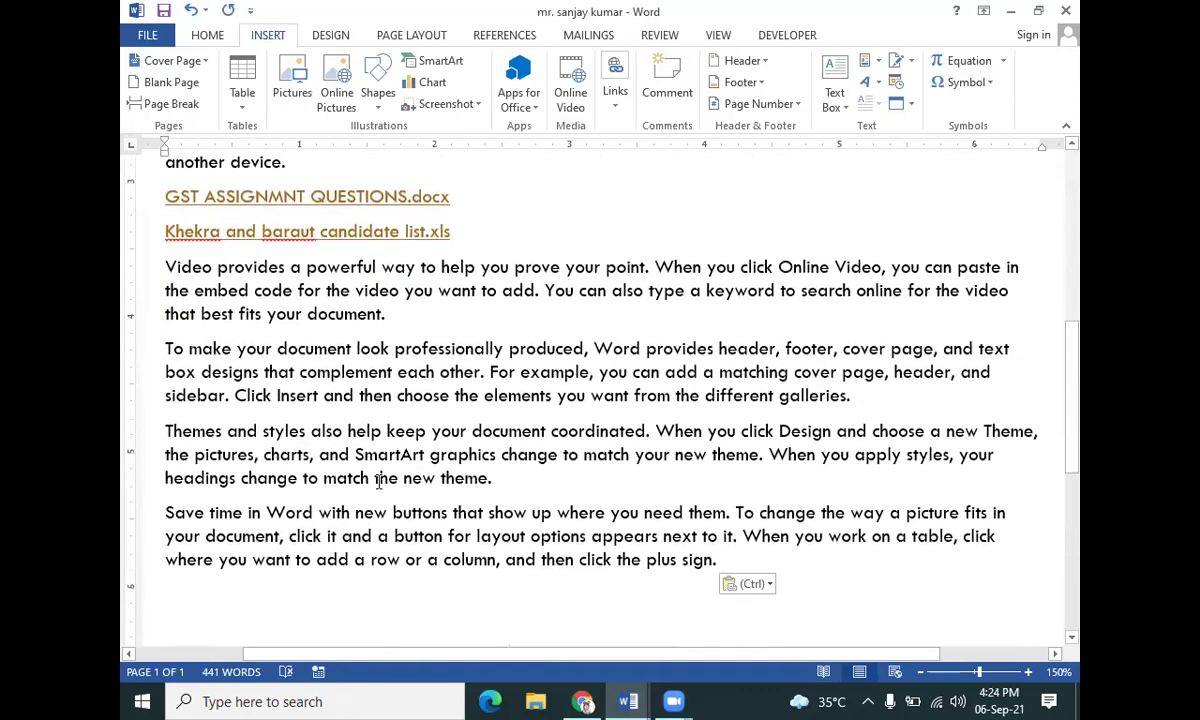
pyautogui.scroll(3, 356, 450)
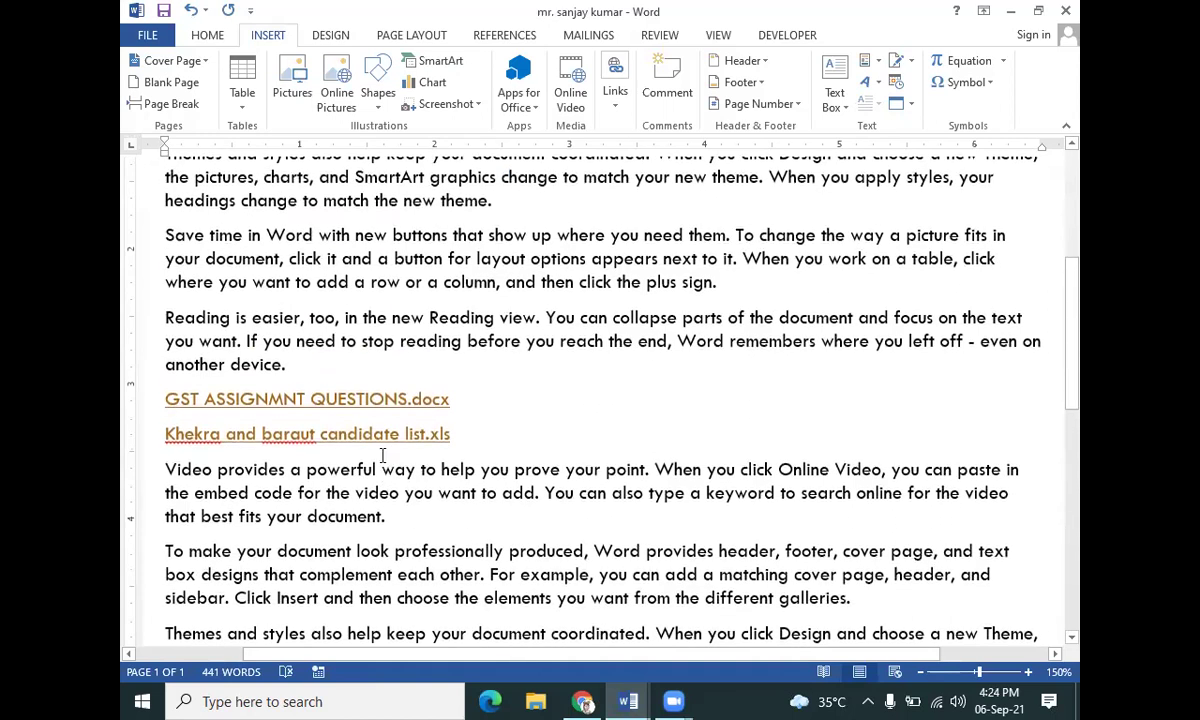
pyautogui.moveTo(289, 364); pyautogui.dragTo(165, 316)
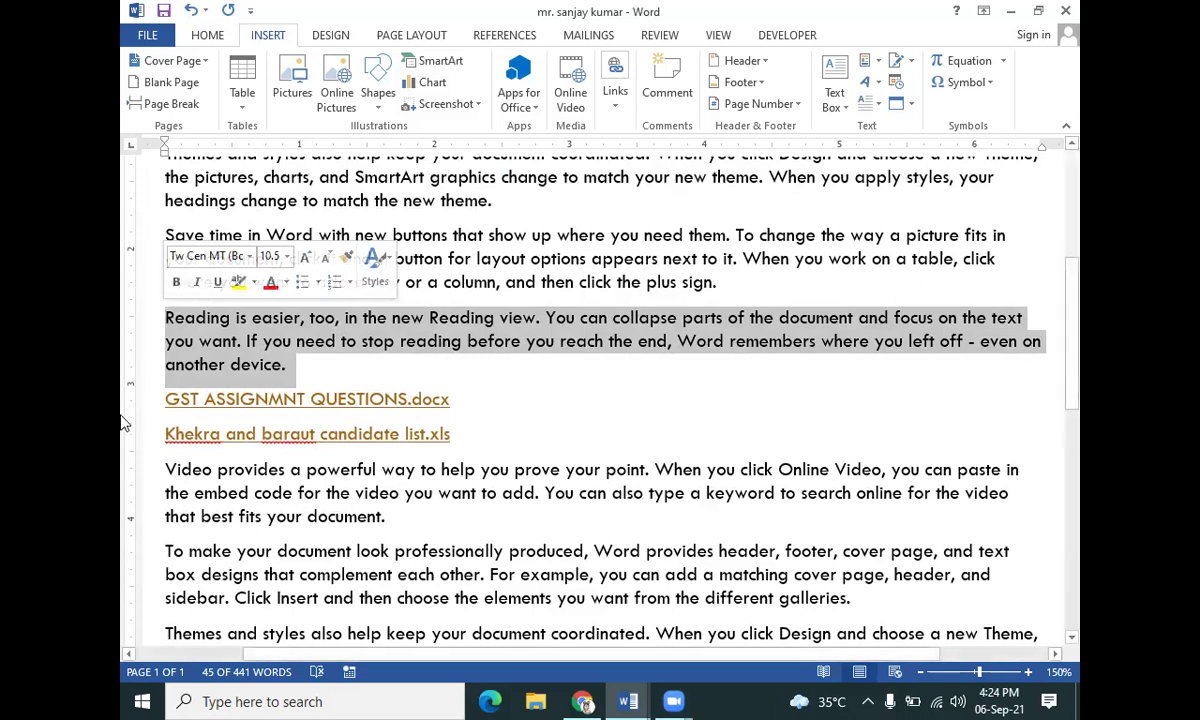
# Add a bookmark named 'asdf' to the selected Reading paragraph through Insert > Links > Bookmark
pyautogui.click(614, 108)
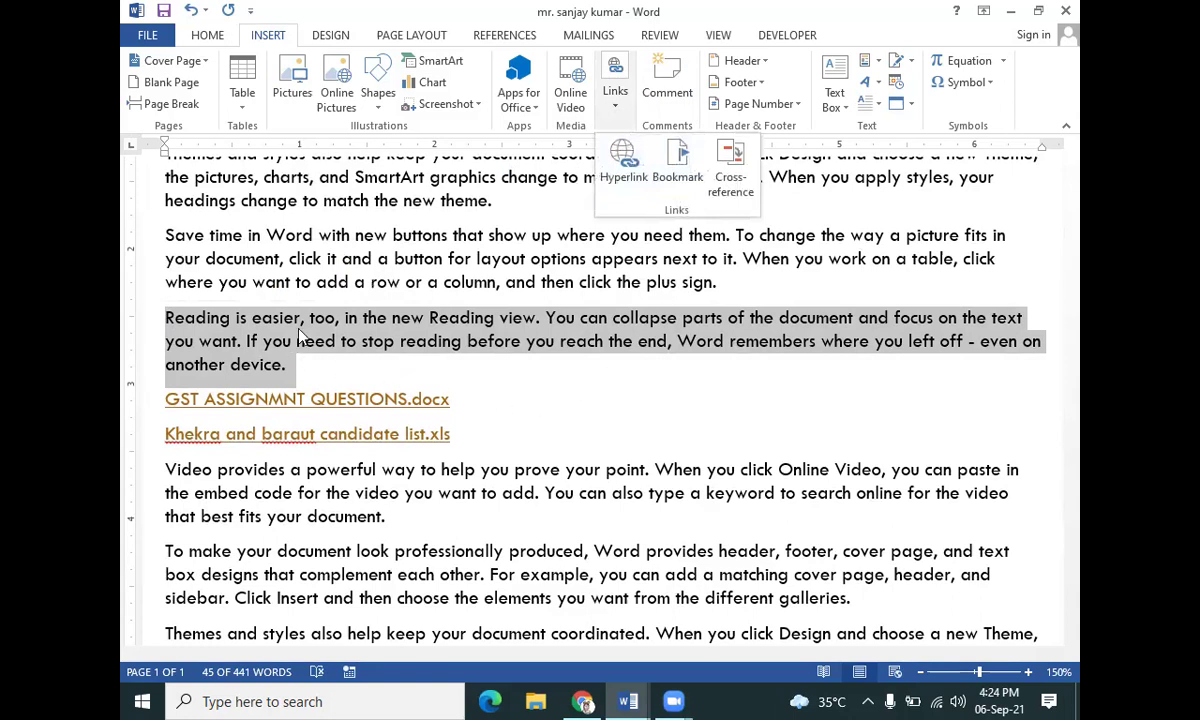
pyautogui.click(688, 179)
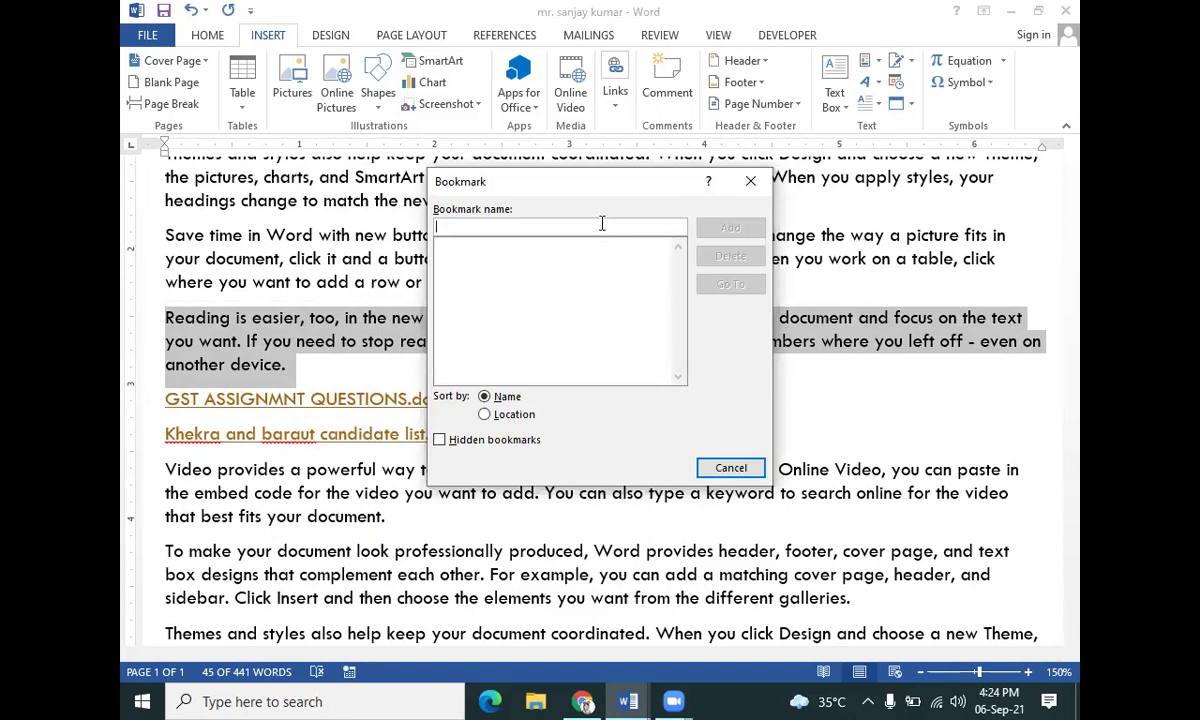
pyautogui.write('asdf')
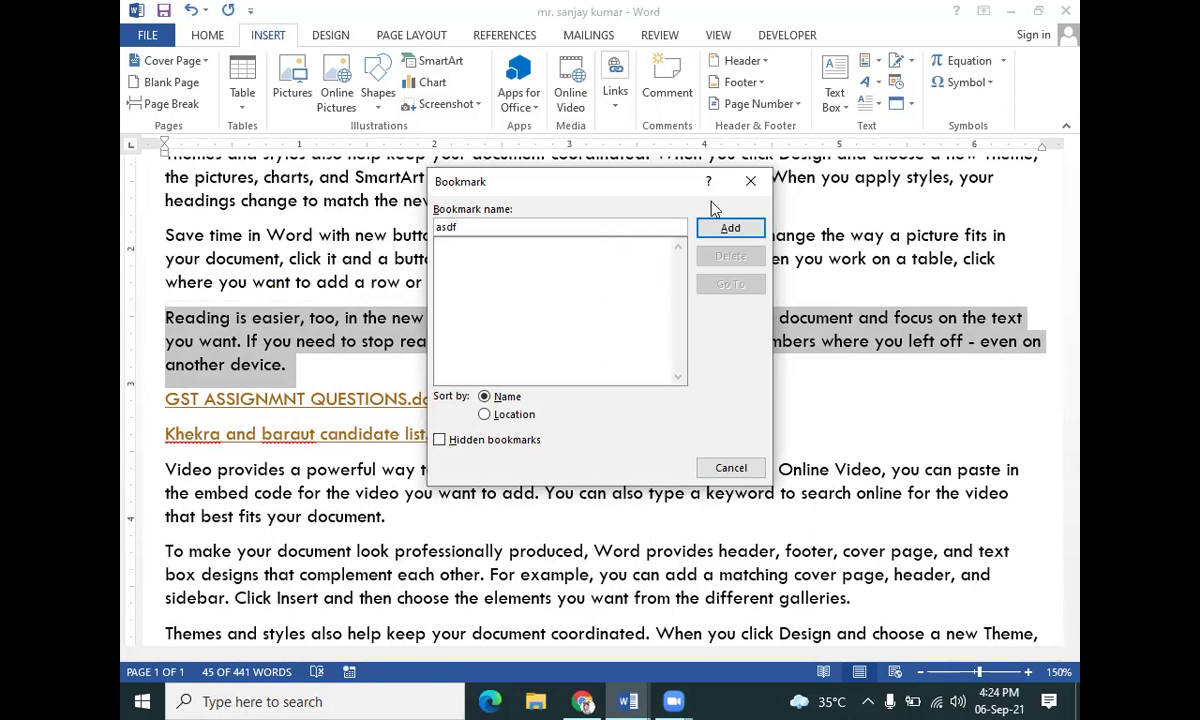
pyautogui.click(733, 230)
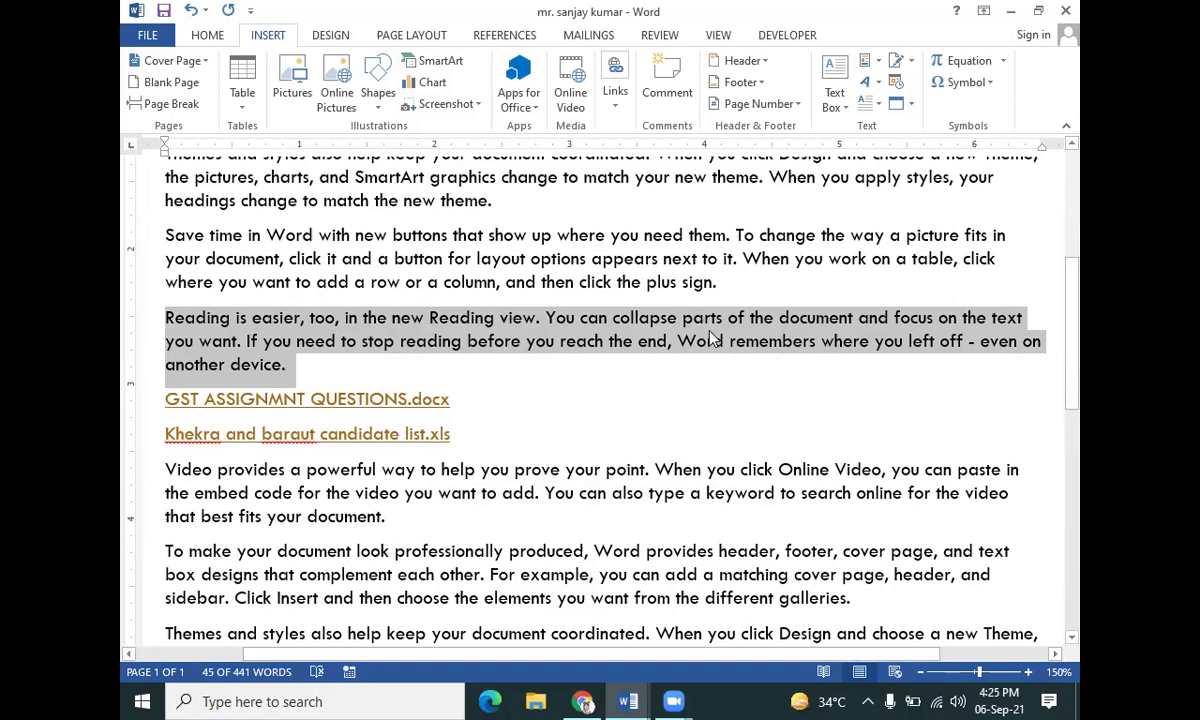
pyautogui.click(667, 391)
# Select the 'Khekra and baraut candidate list.xls' link line and add it as bookmark 'qwer'
pyautogui.scroll(-2, 645, 448)
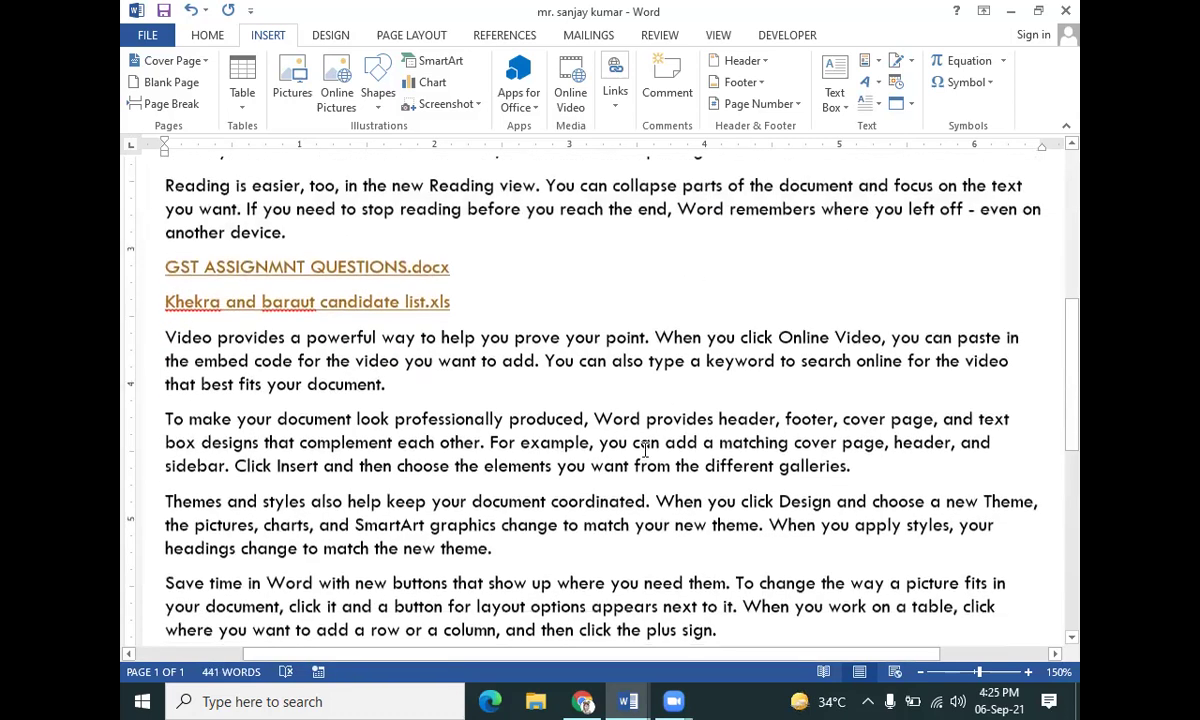
pyautogui.click(458, 300)
pyautogui.moveTo(459, 301); pyautogui.dragTo(157, 312)
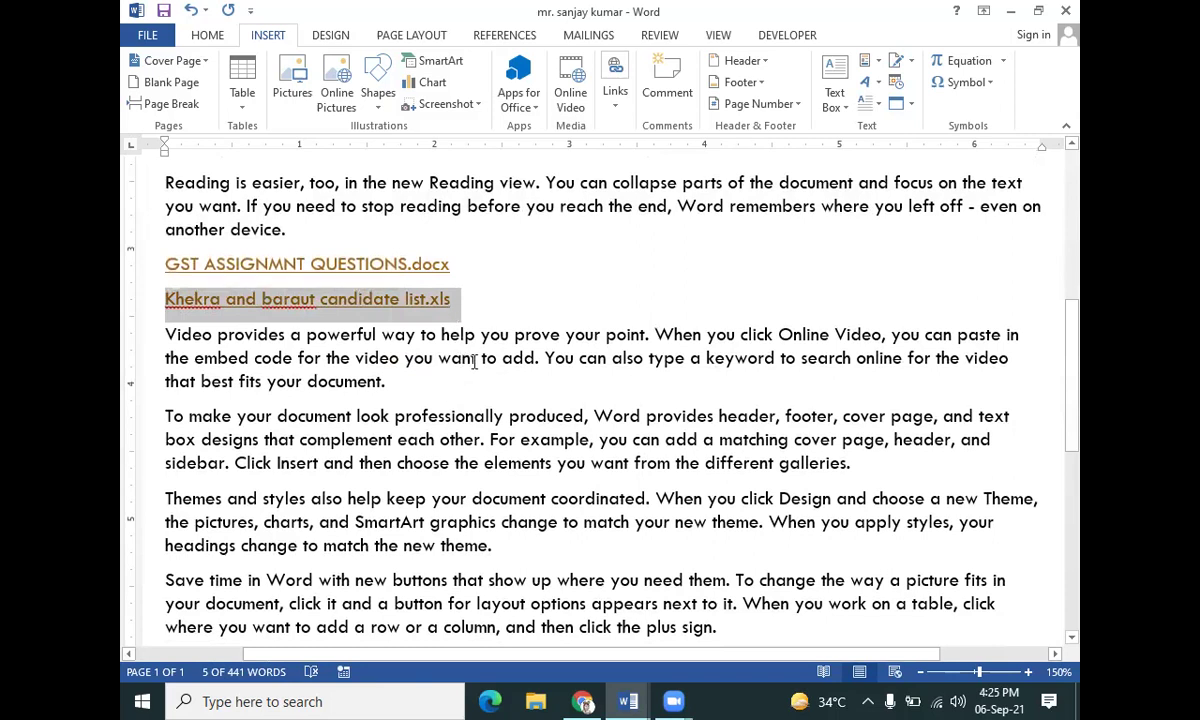
pyautogui.click(496, 391)
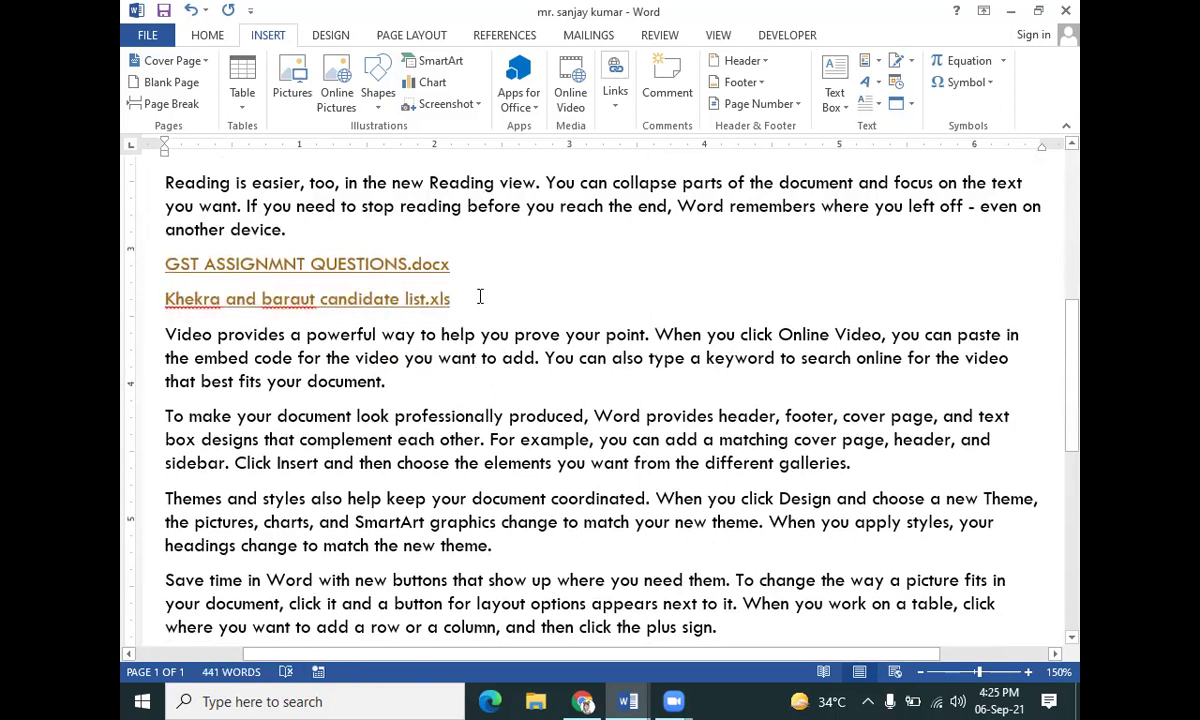
pyautogui.moveTo(452, 298); pyautogui.dragTo(167, 316)
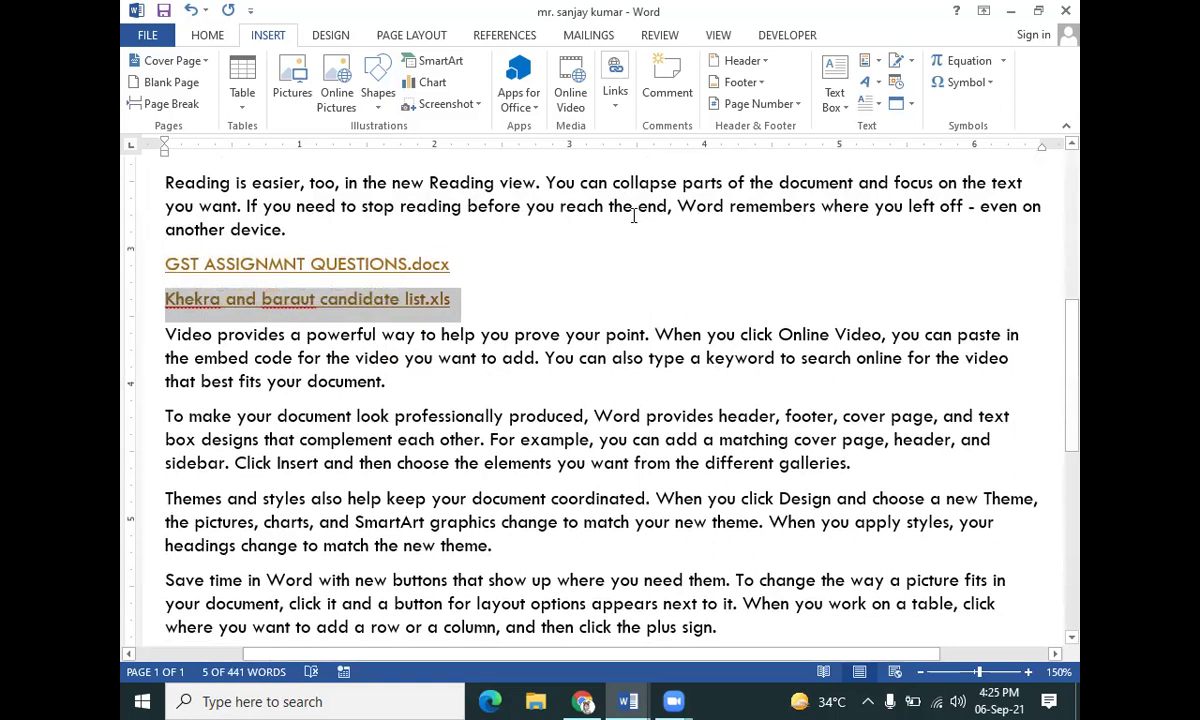
pyautogui.click(613, 100)
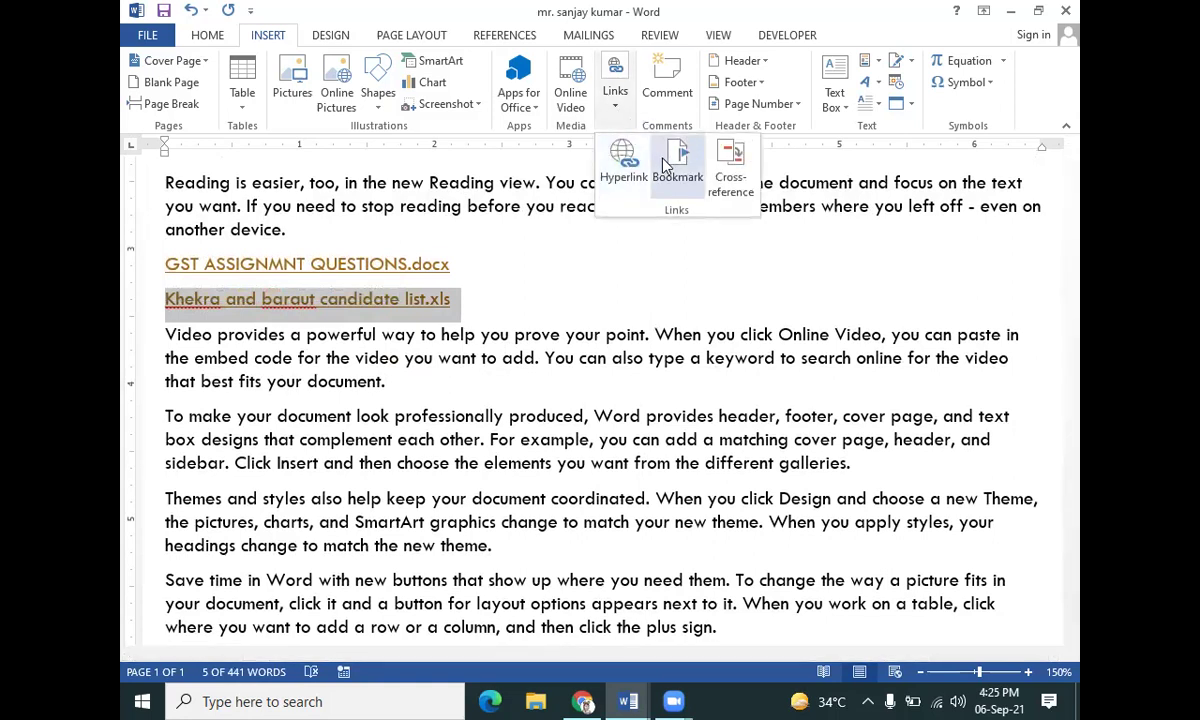
pyautogui.click(630, 160)
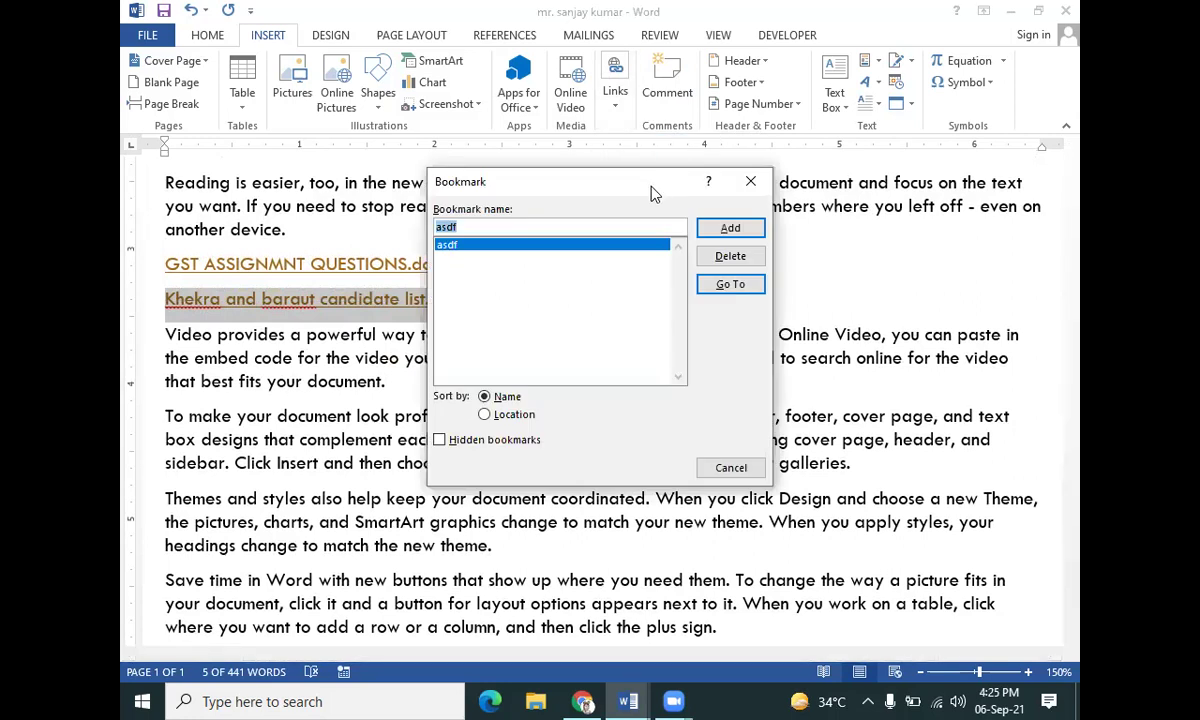
pyautogui.write('qwer')
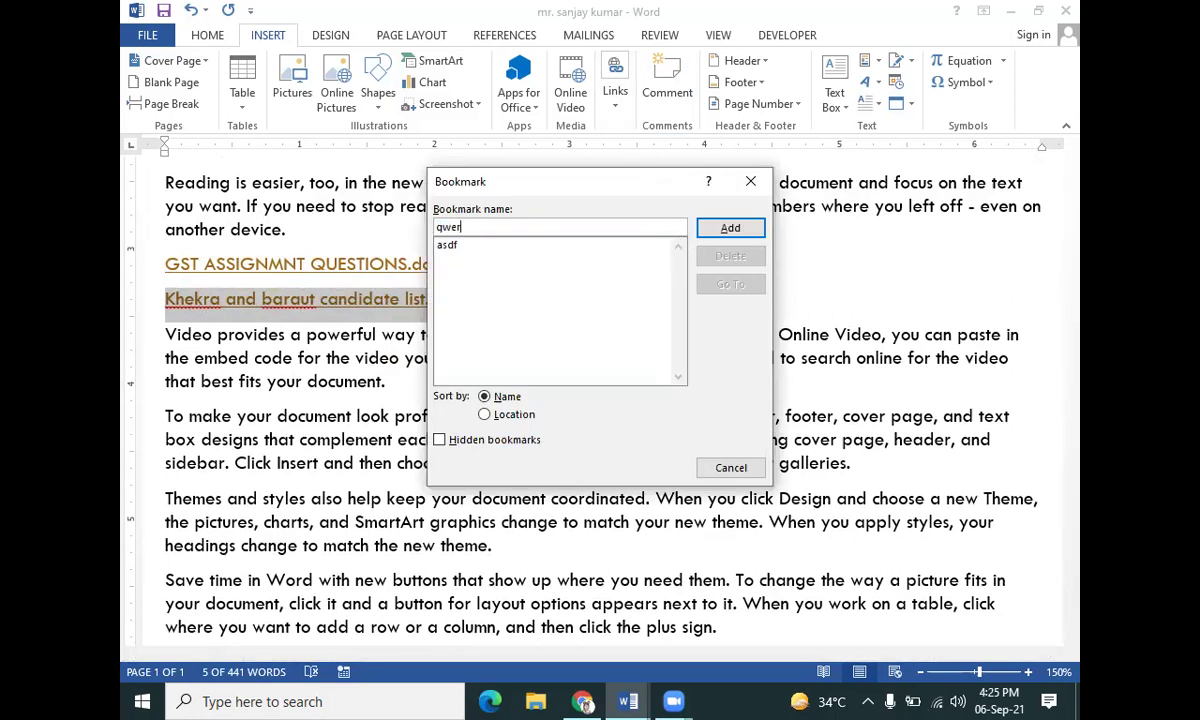
pyautogui.click(739, 231)
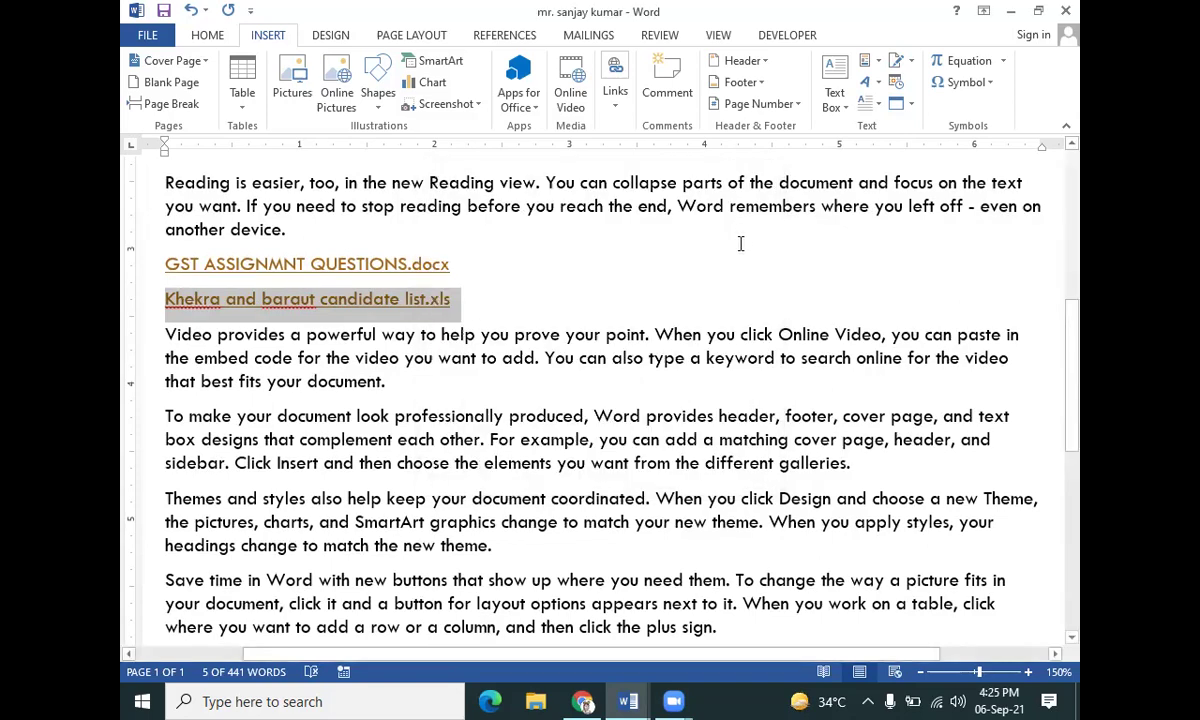
# Place the cursor on a new empty paragraph at the end of the document
pyautogui.click(609, 357)
pyautogui.scroll(-3, 627, 458)
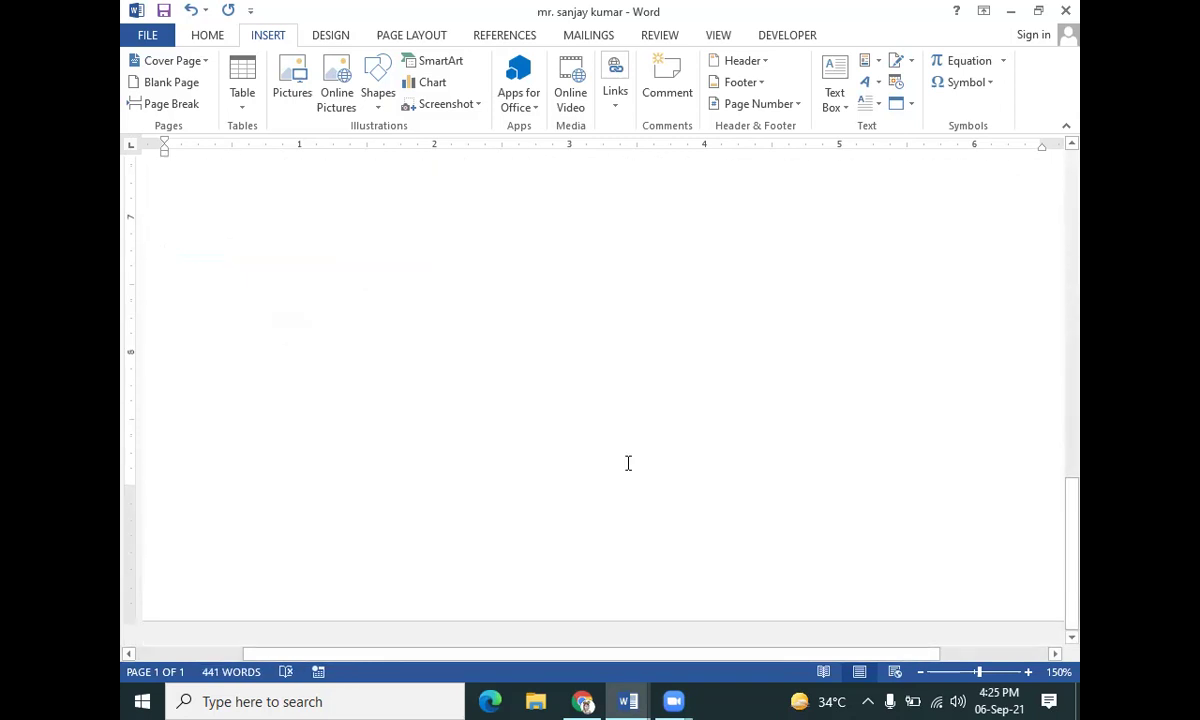
pyautogui.click(733, 472)
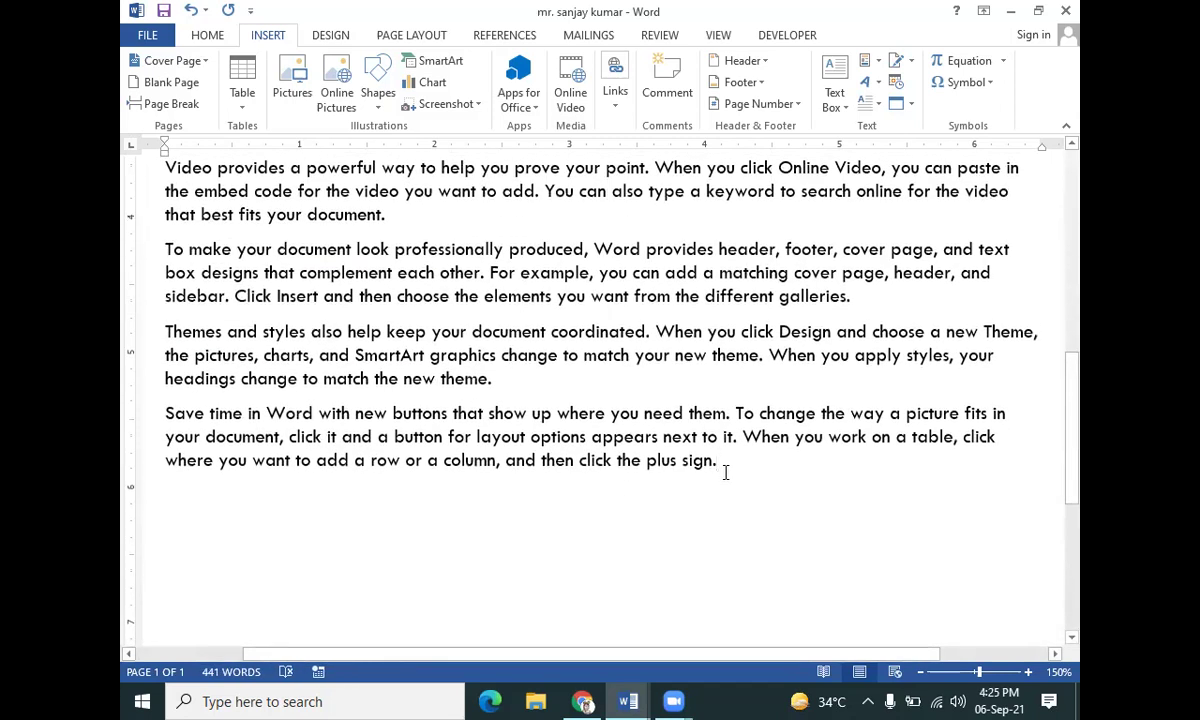
pyautogui.press('Return')
pyautogui.press('Return')
pyautogui.press('Return')
pyautogui.scroll(1, 704, 466)
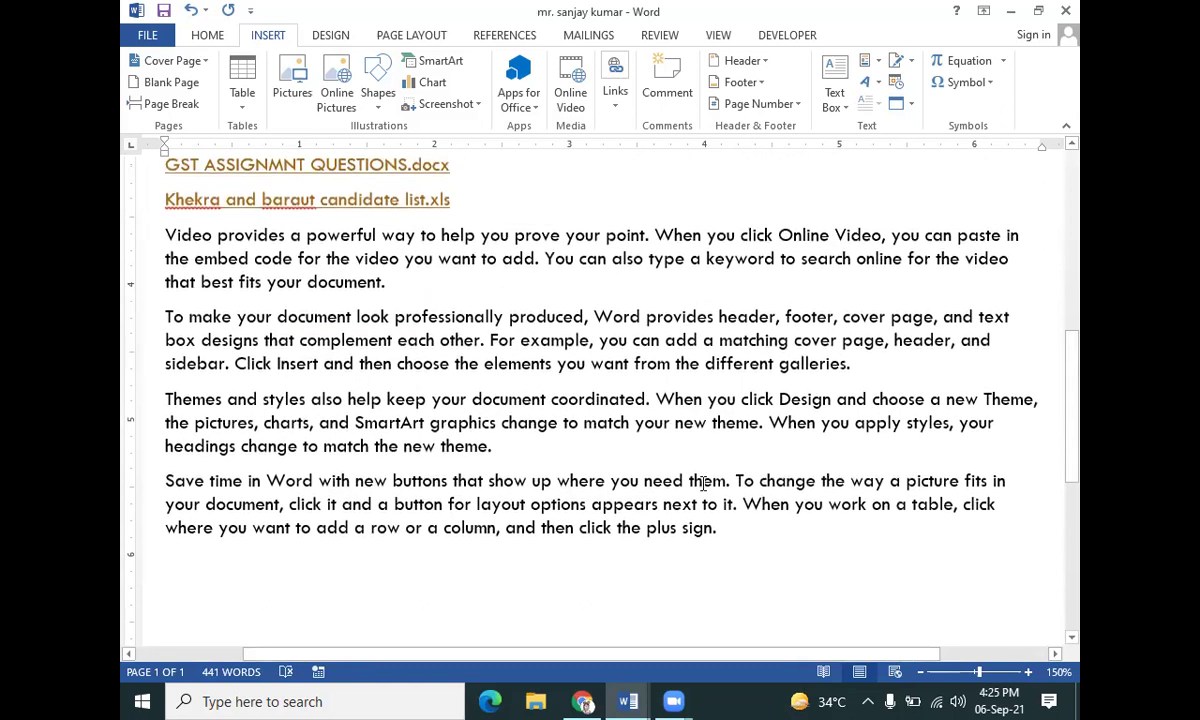
pyautogui.tripleClick(170, 236)
pyautogui.moveTo(355, 343); pyautogui.dragTo(675, 606)
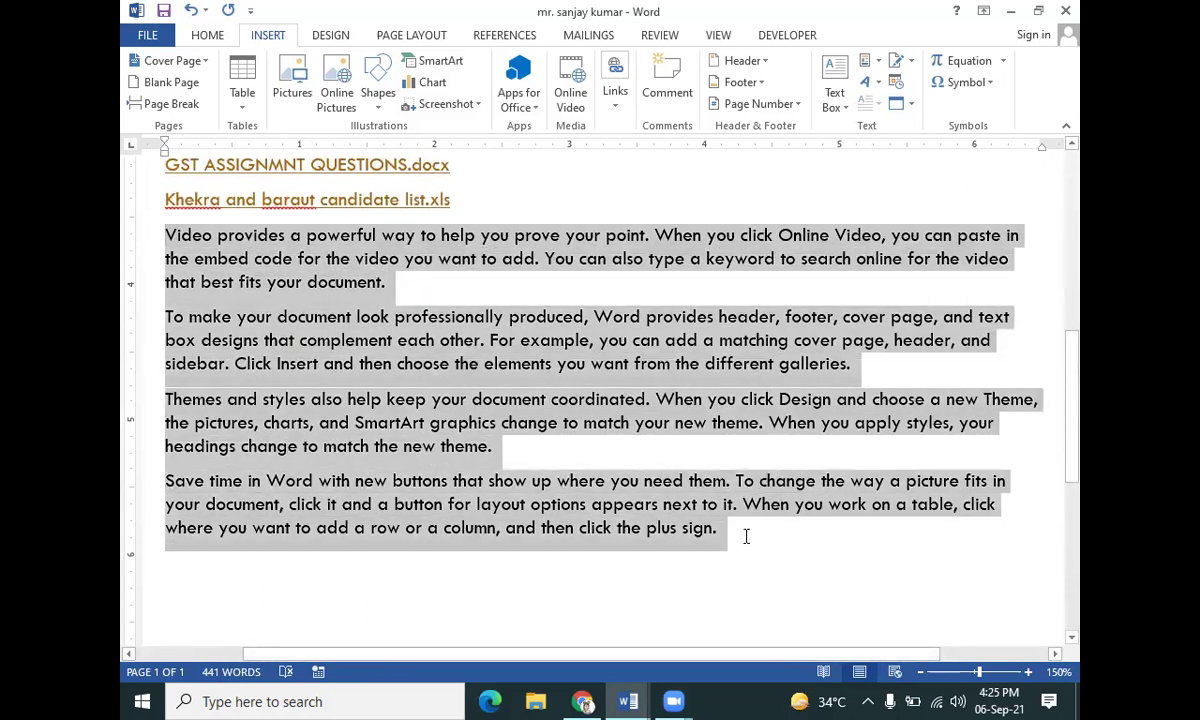
pyautogui.click(675, 600)
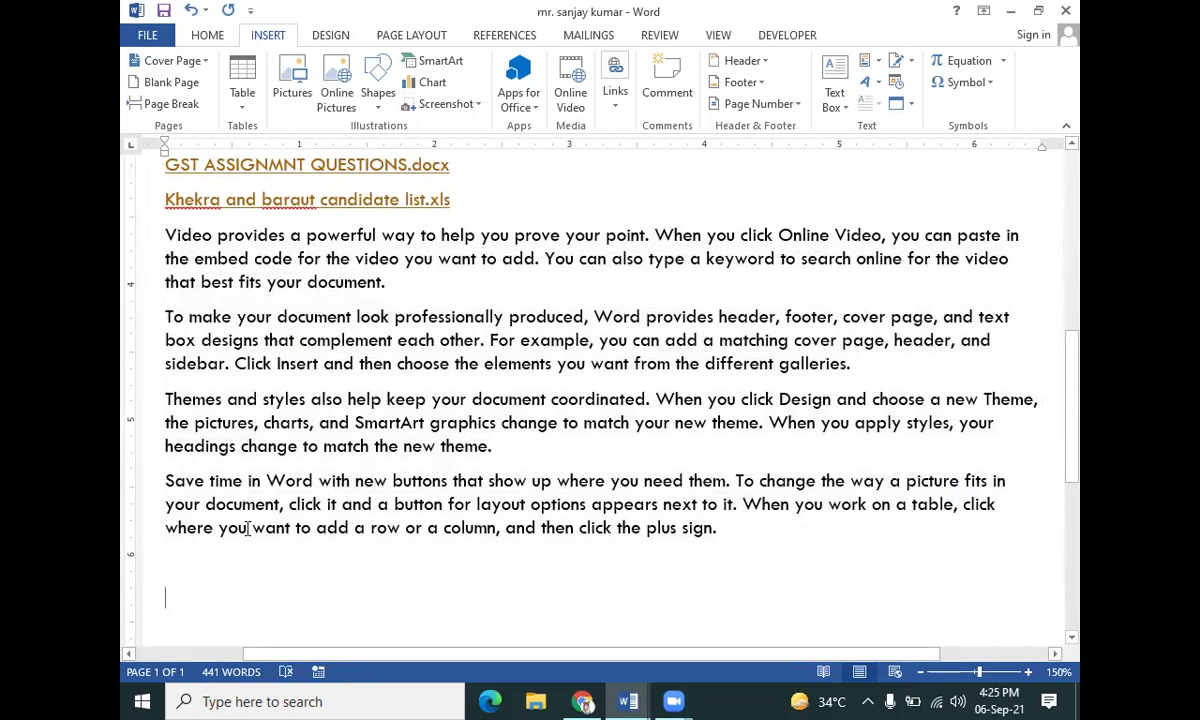
pyautogui.press('BackSpace')
pyautogui.press('Return')
# Enter =rand(50) and expand it into 50 paragraphs of random sample text
pyautogui.write('=rand()')
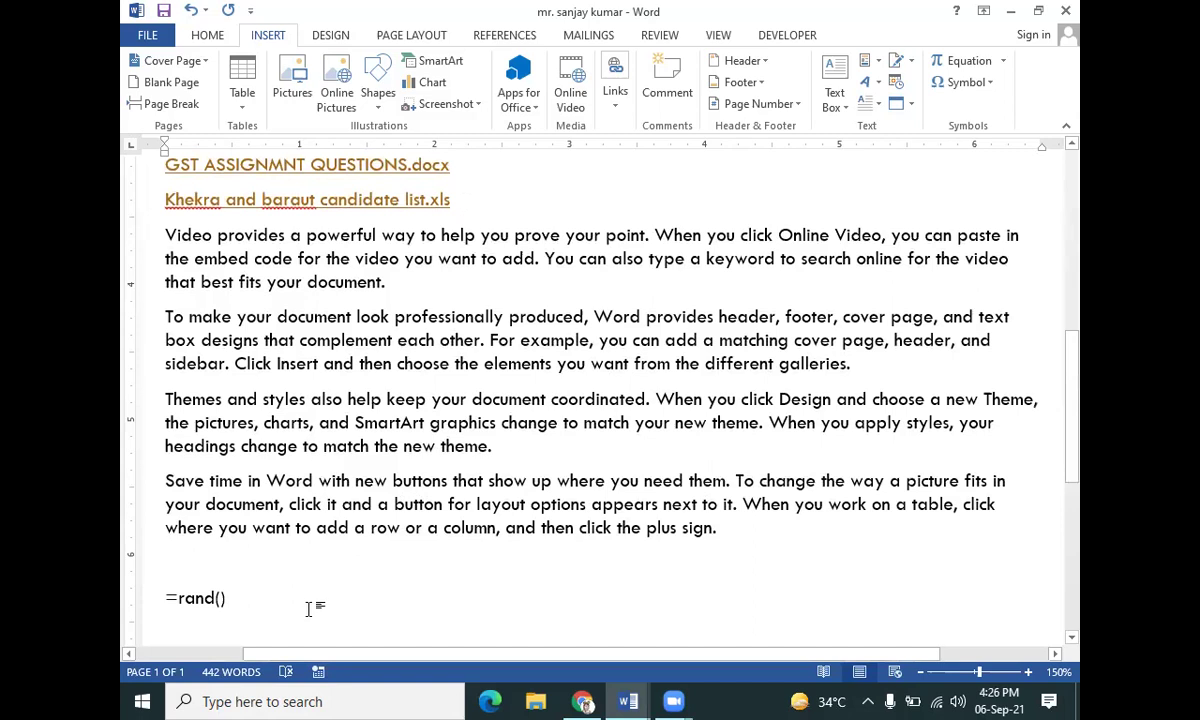
pyautogui.press('BackSpace')
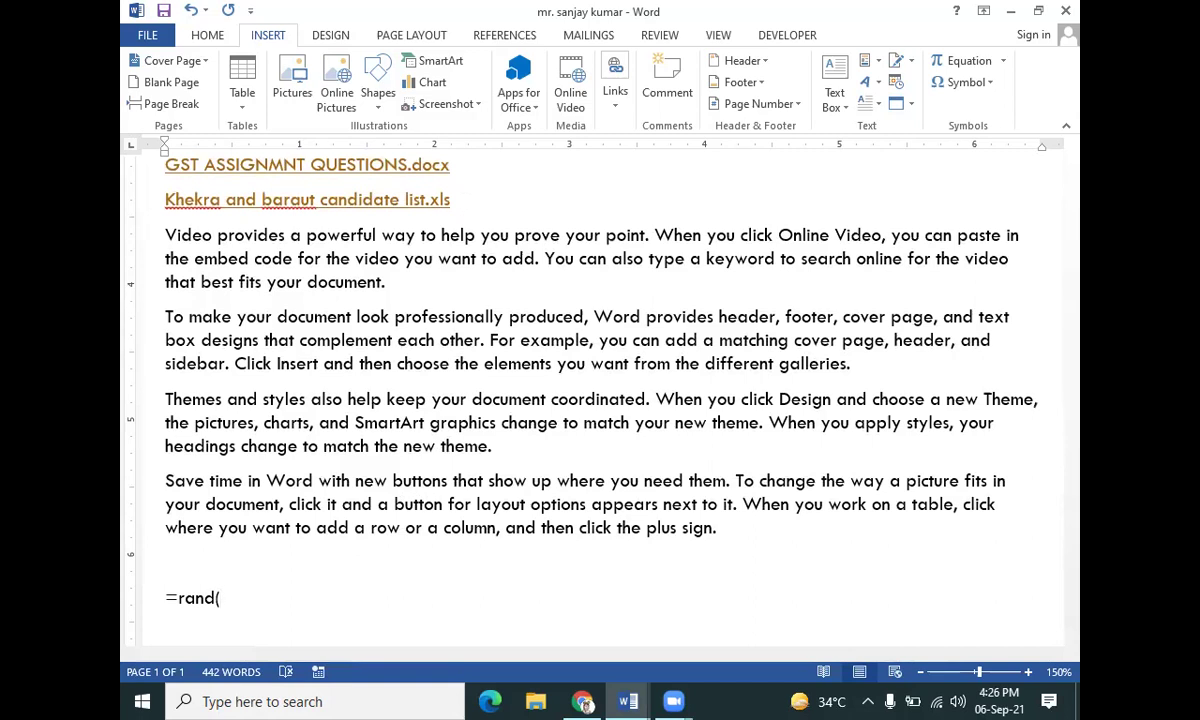
pyautogui.write('50')
pyautogui.press('Return')
pyautogui.press('BackSpace')
pyautogui.write(')')
pyautogui.press('Return')
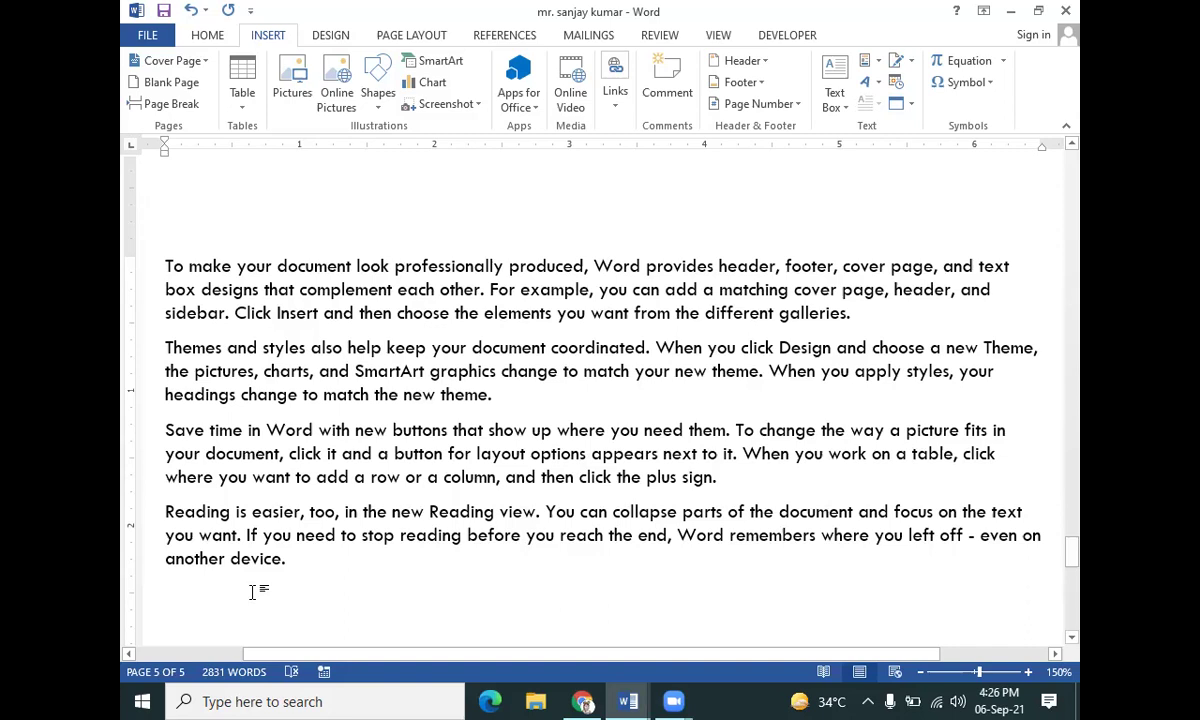
# Put the cursor on the final empty line and scroll back up through the new pages
pyautogui.click(252, 592)
pyautogui.scroll(2, 270, 590)
pyautogui.scroll(-5, 276, 587)
pyautogui.scroll(5, 276, 587)
pyautogui.scroll(10, 262, 560)
pyautogui.scroll(2, 271, 498)
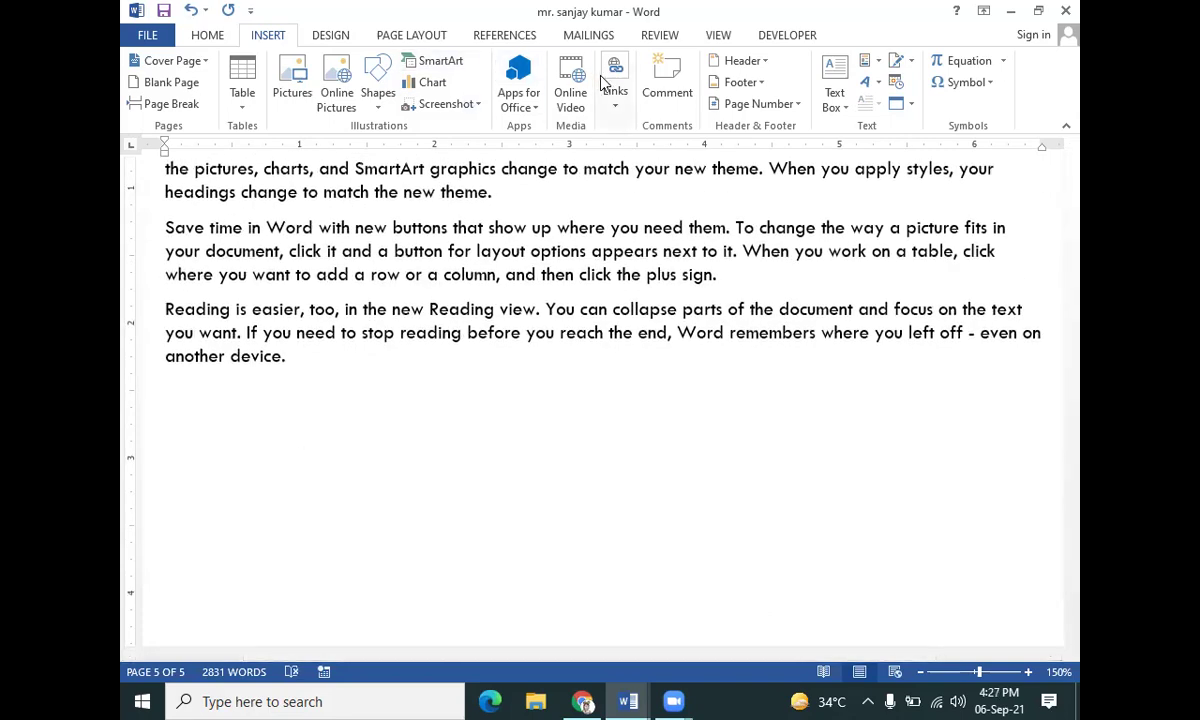
# Use the Bookmark dialog to jump to the 'asdf' bookmark, then to the 'qwer' bookmark
pyautogui.click(617, 100)
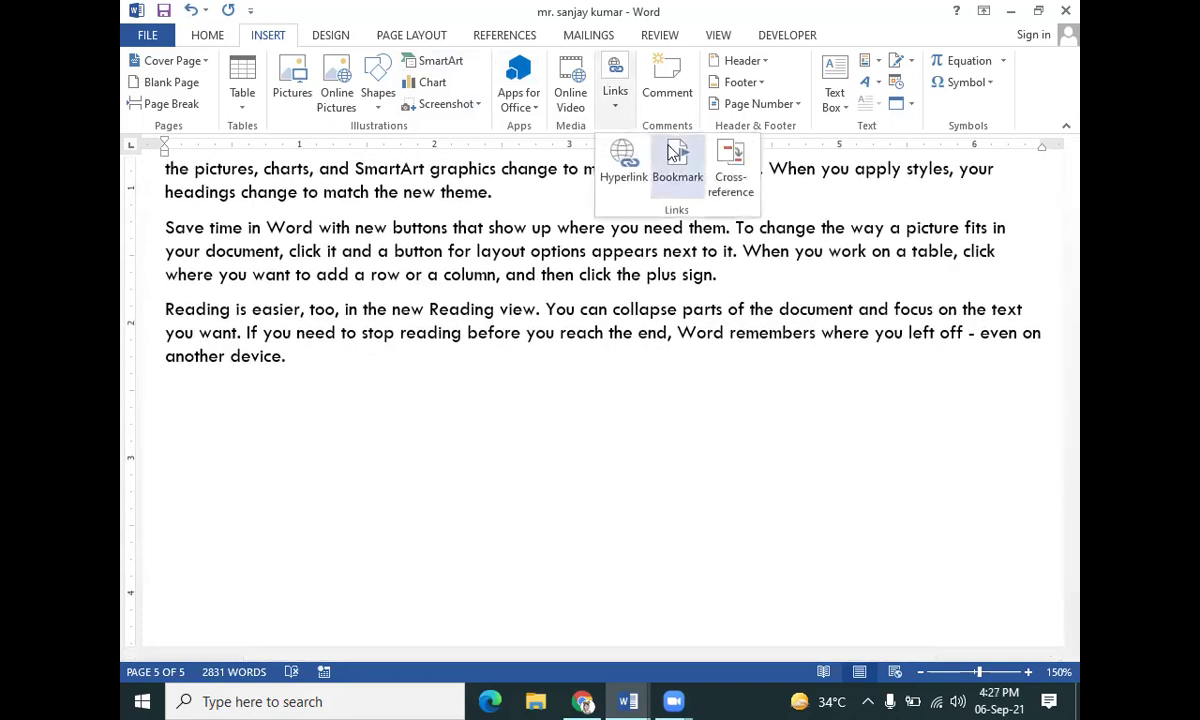
pyautogui.click(673, 155)
pyautogui.click(575, 247)
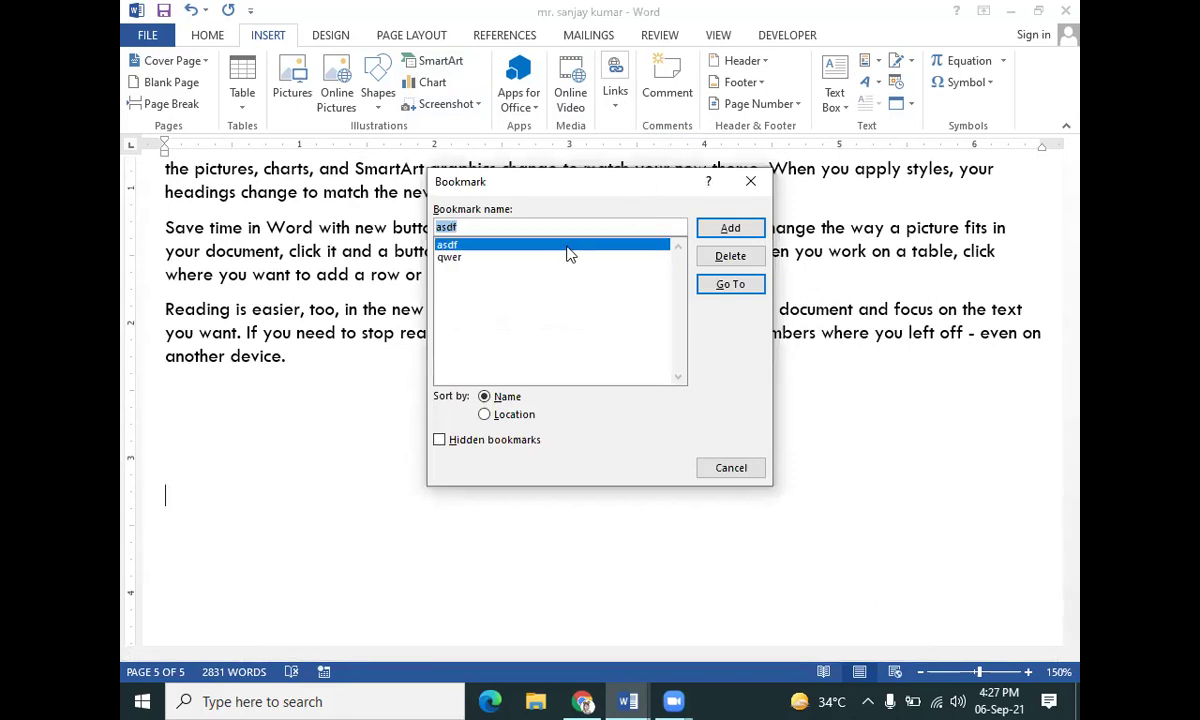
pyautogui.click(741, 290)
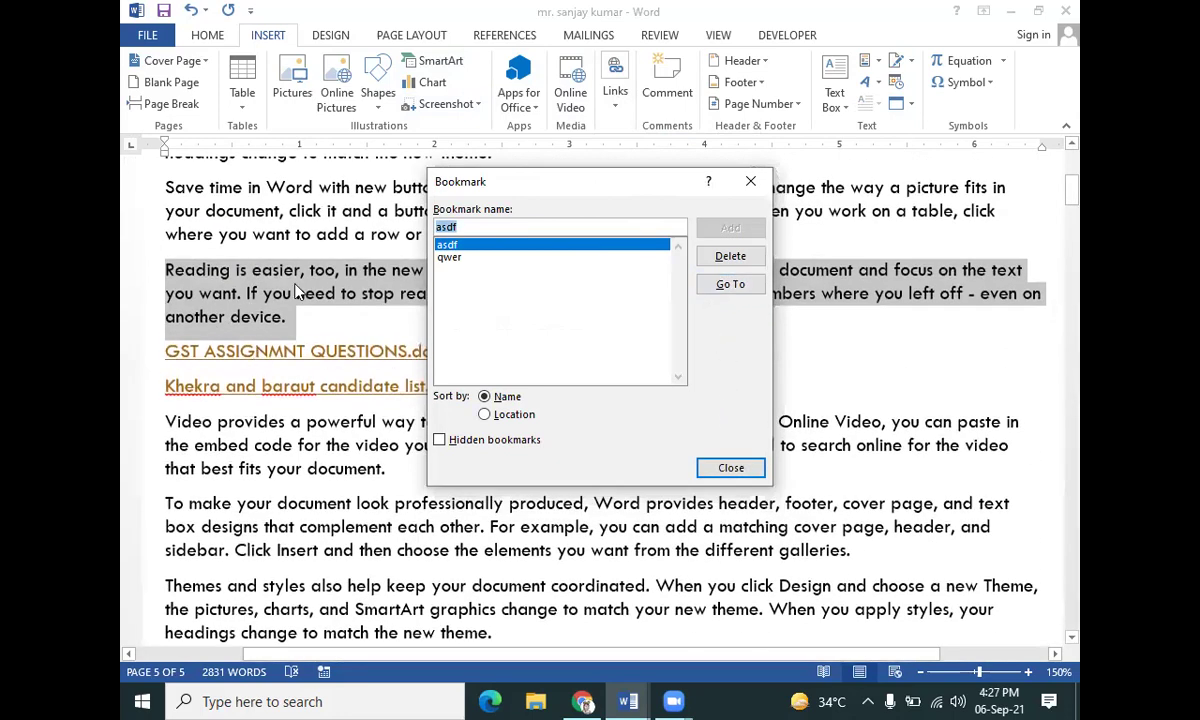
pyautogui.click(470, 257)
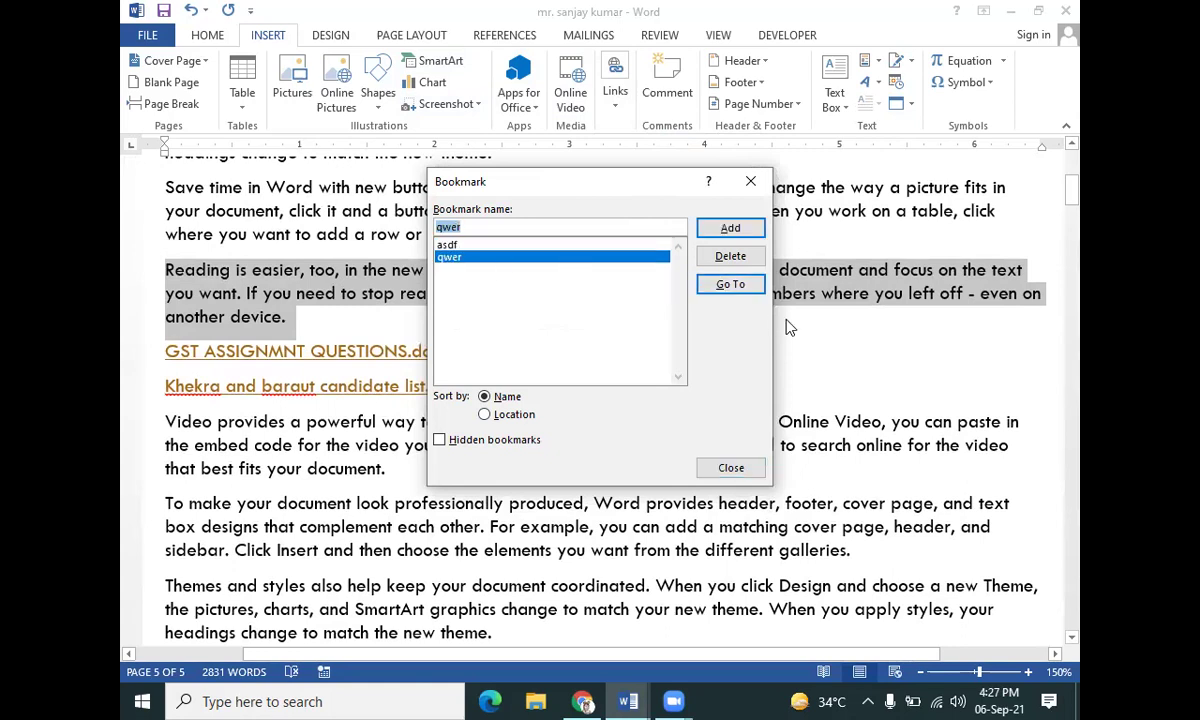
pyautogui.click(740, 285)
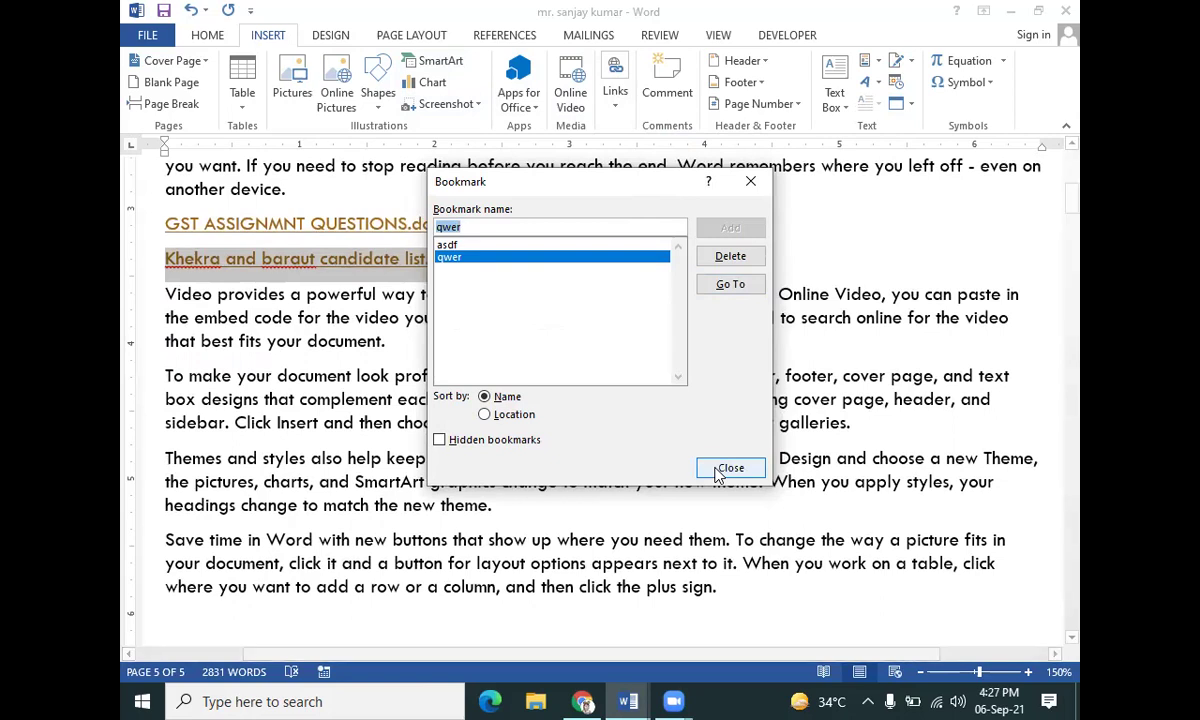
pyautogui.click(718, 472)
pyautogui.click(617, 100)
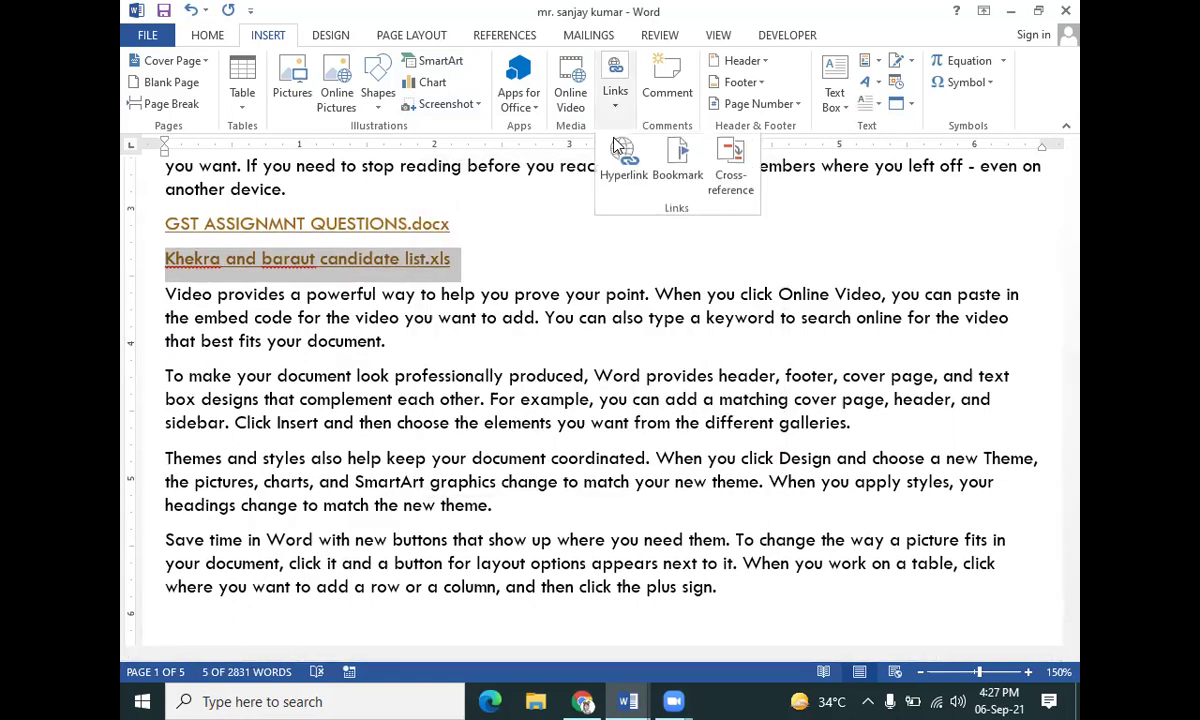
# Bring up the Cross-reference dialog and show its Reference type choices
pyautogui.click(752, 196)
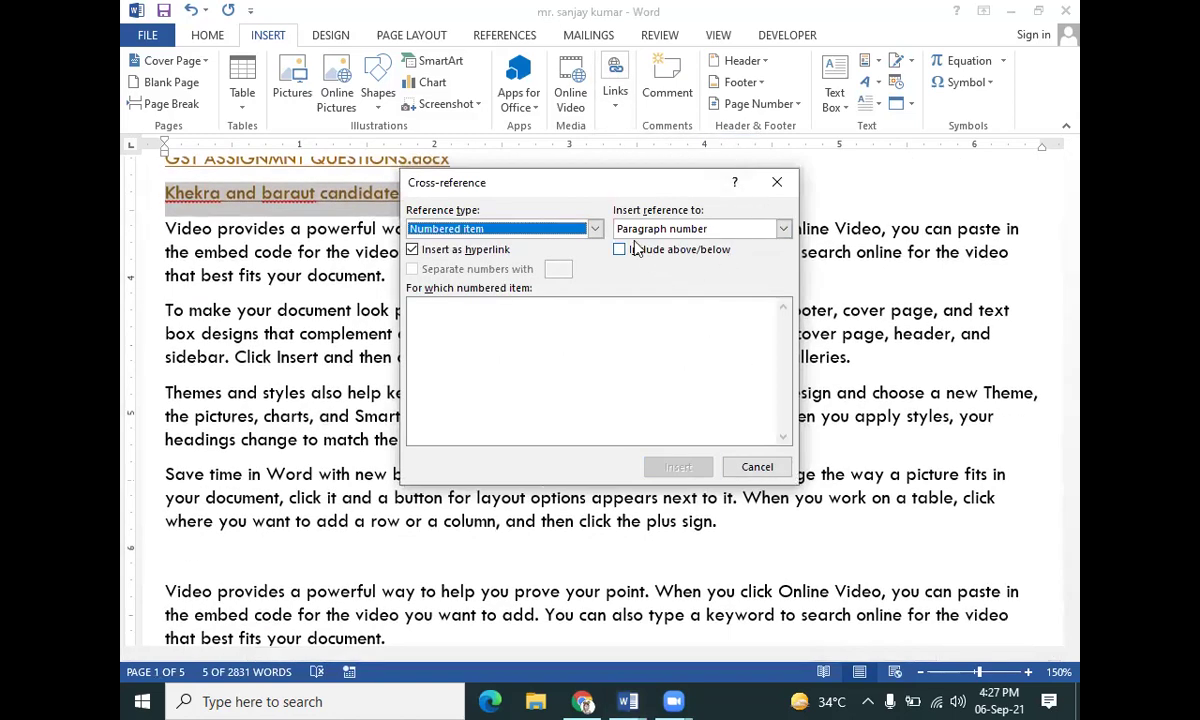
pyautogui.click(594, 229)
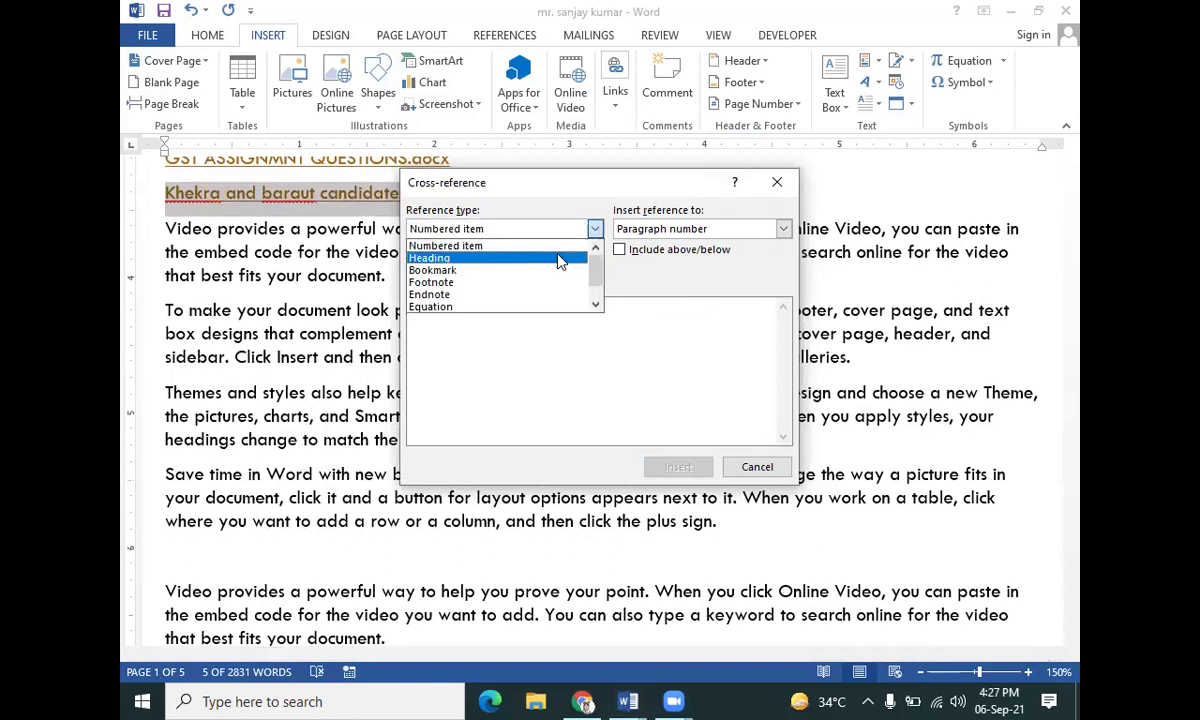